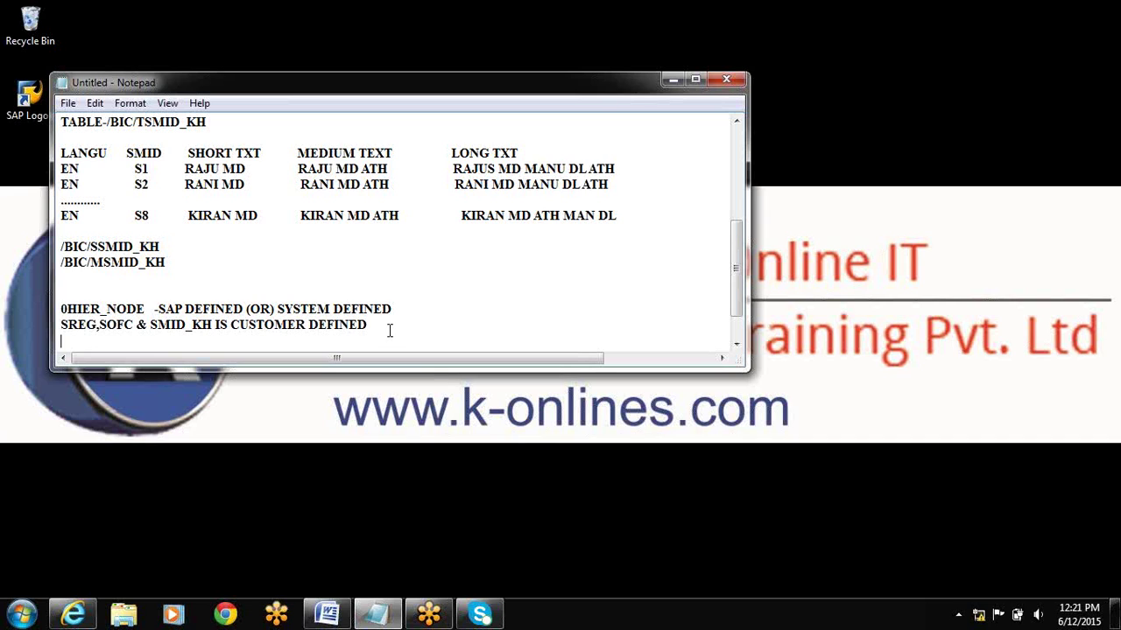
- Add the heading "NAV:DATA MODELING" on a new line beneath the customer-defined notes, leaving blank lines above it
key("Return")
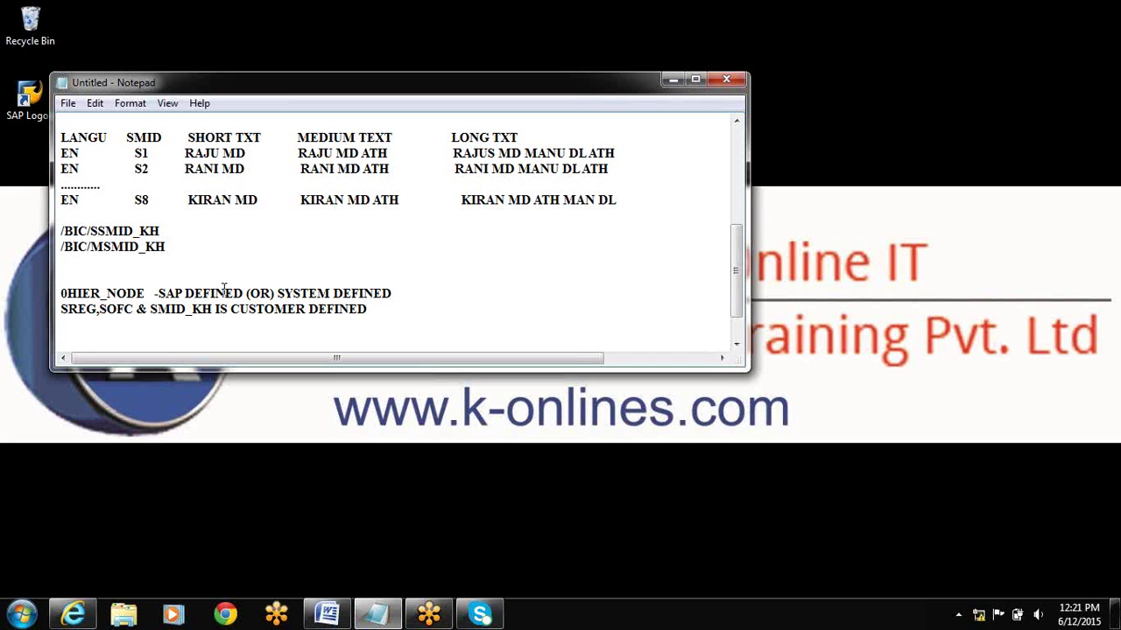
double_click(183, 310)
left_click(416, 297)
key("Return")
key("Return")
key("Return")
type("NAV")
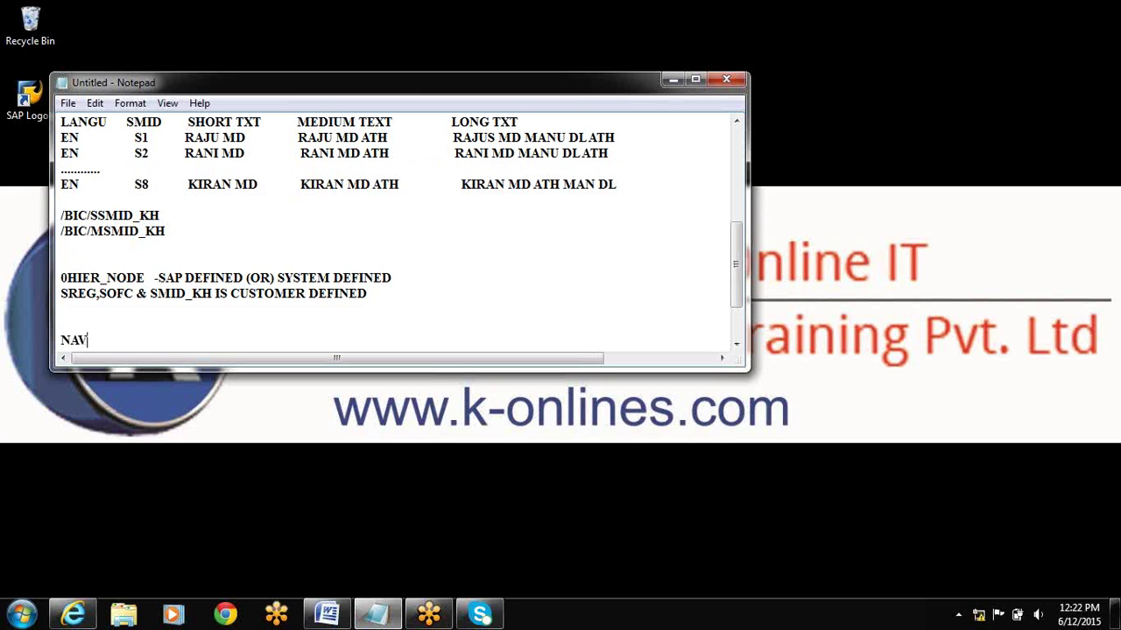
type(":")
type("DATA MODEL")
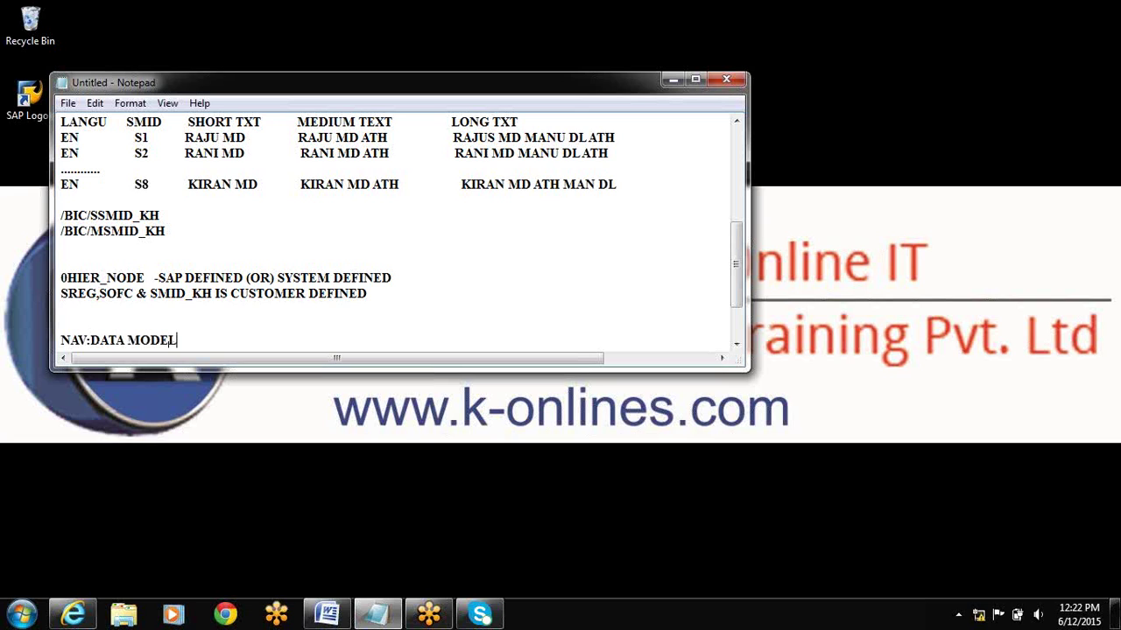
type("ING")
- Switch from Notepad to SAP Logon, allow it to run, and start the logon to the BW connection
left_click(673, 80)
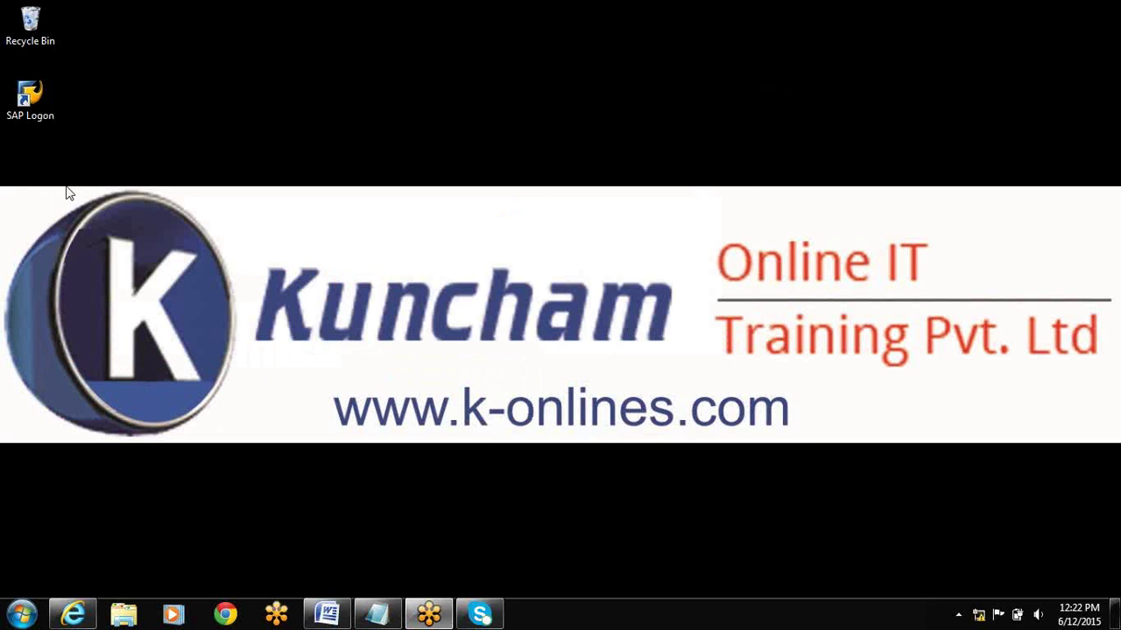
double_click(24, 112)
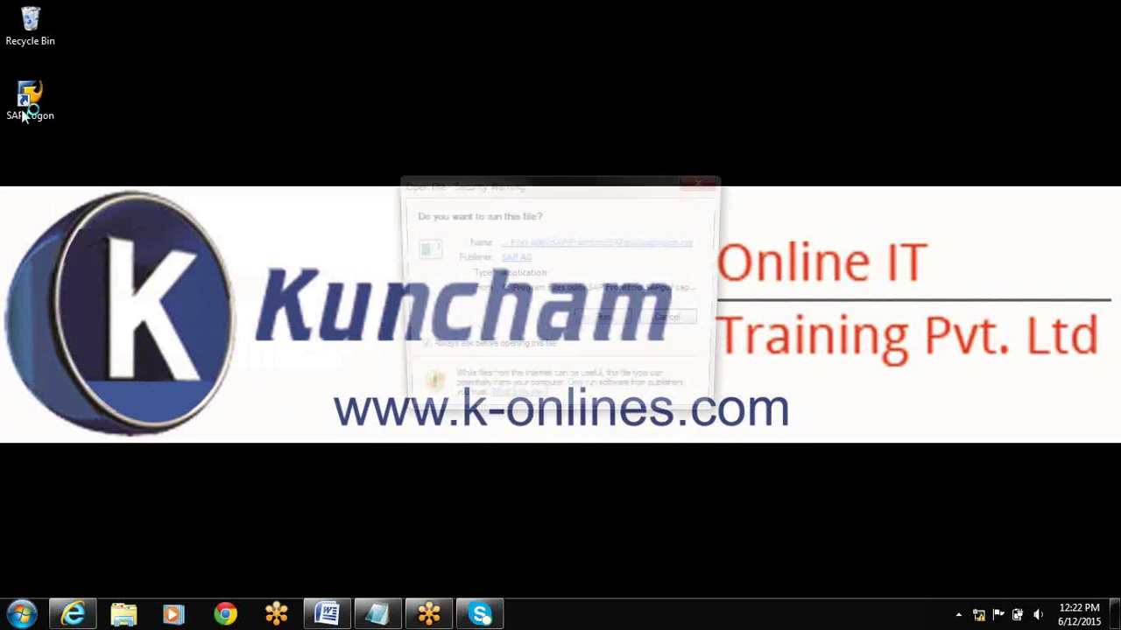
left_click(589, 322)
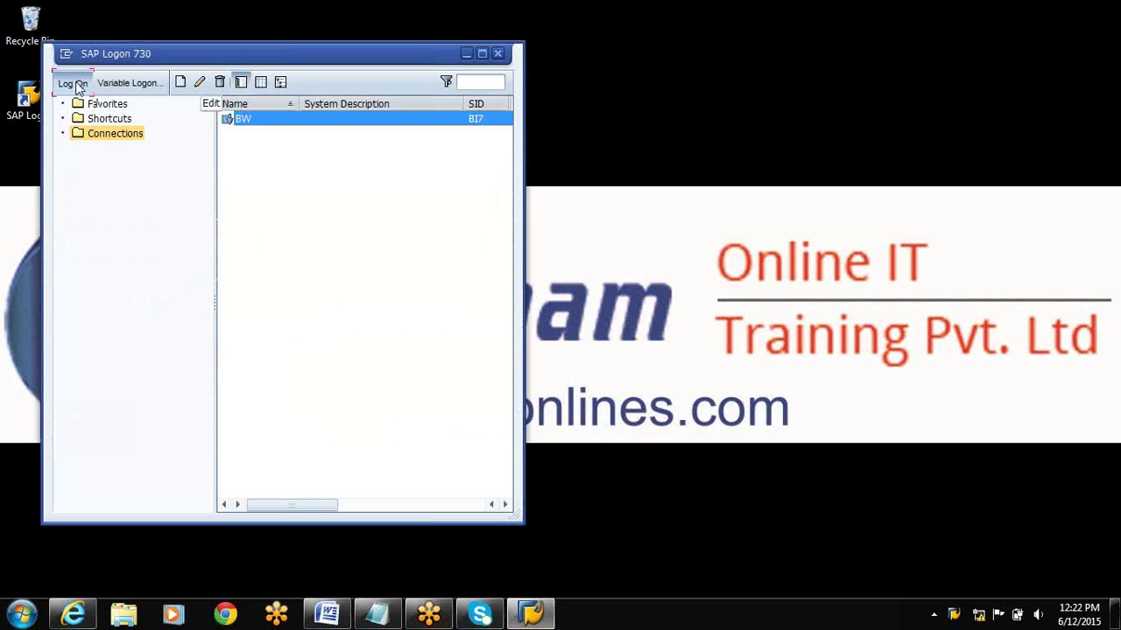
left_click(74, 84)
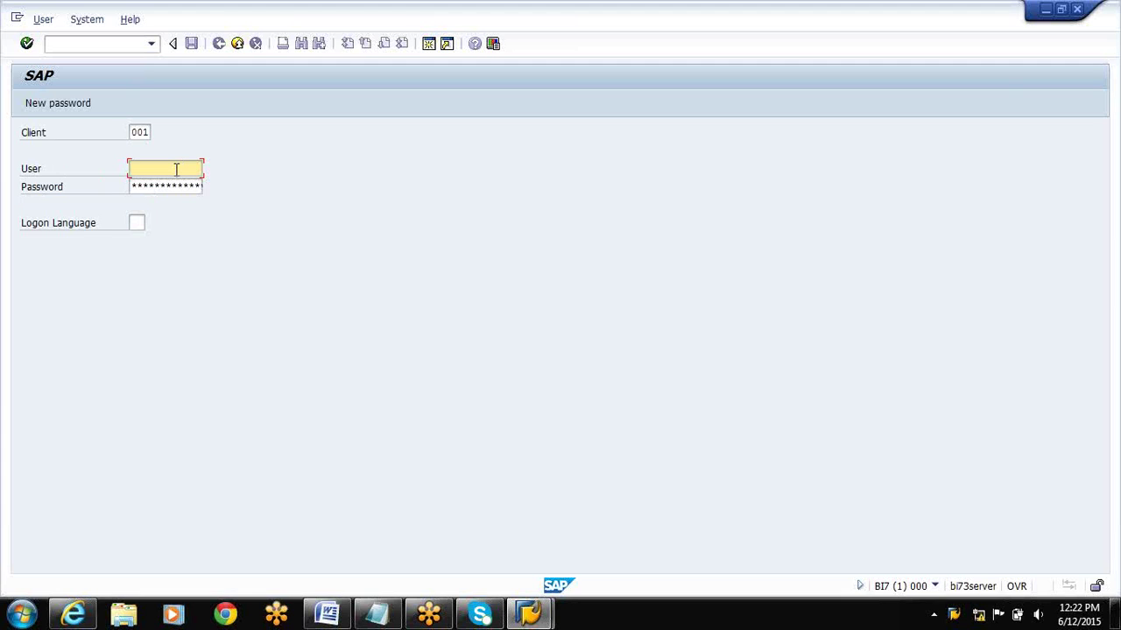
- Log on with the user ID, account password and language EN, continuing with this logon and ending any other logons
type("bw11")
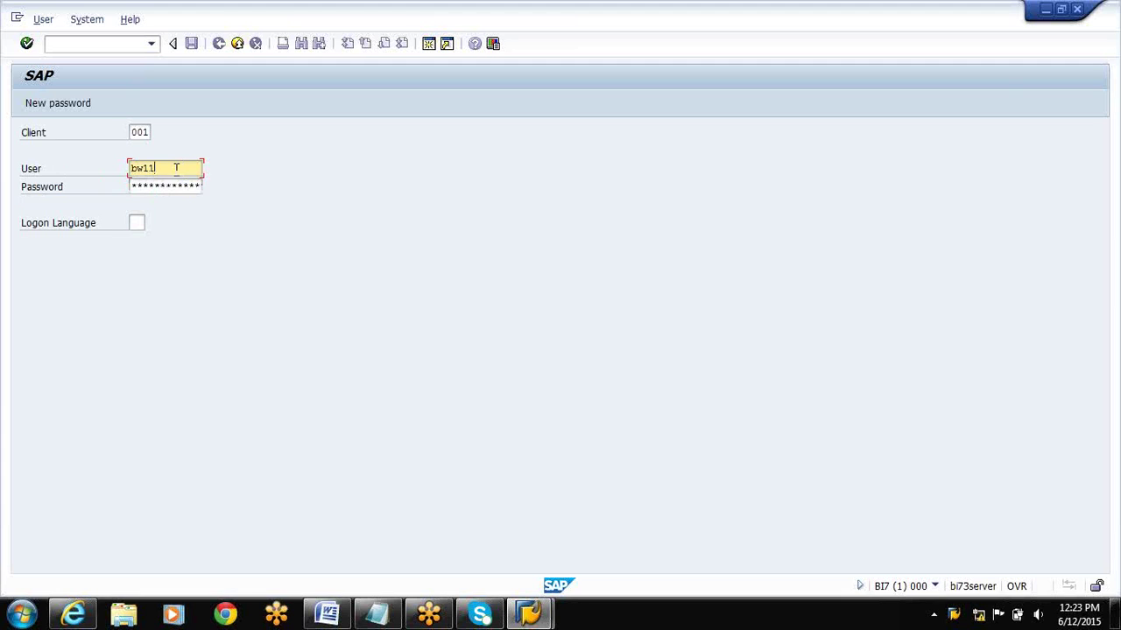
key("Tab")
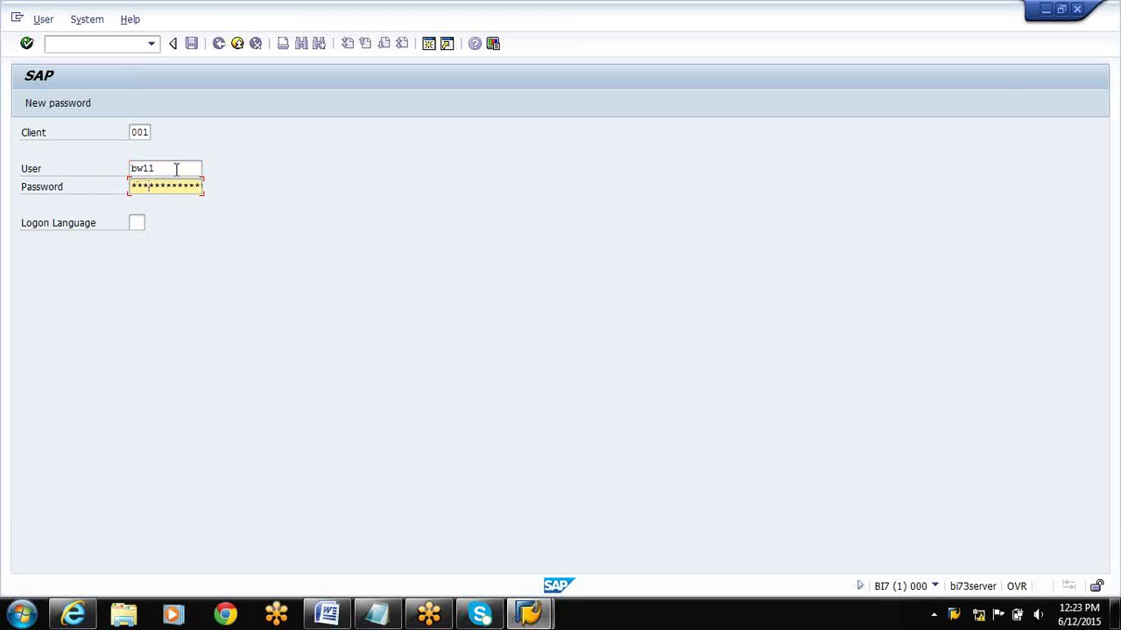
type("**")
key("Tab")
type("EN")
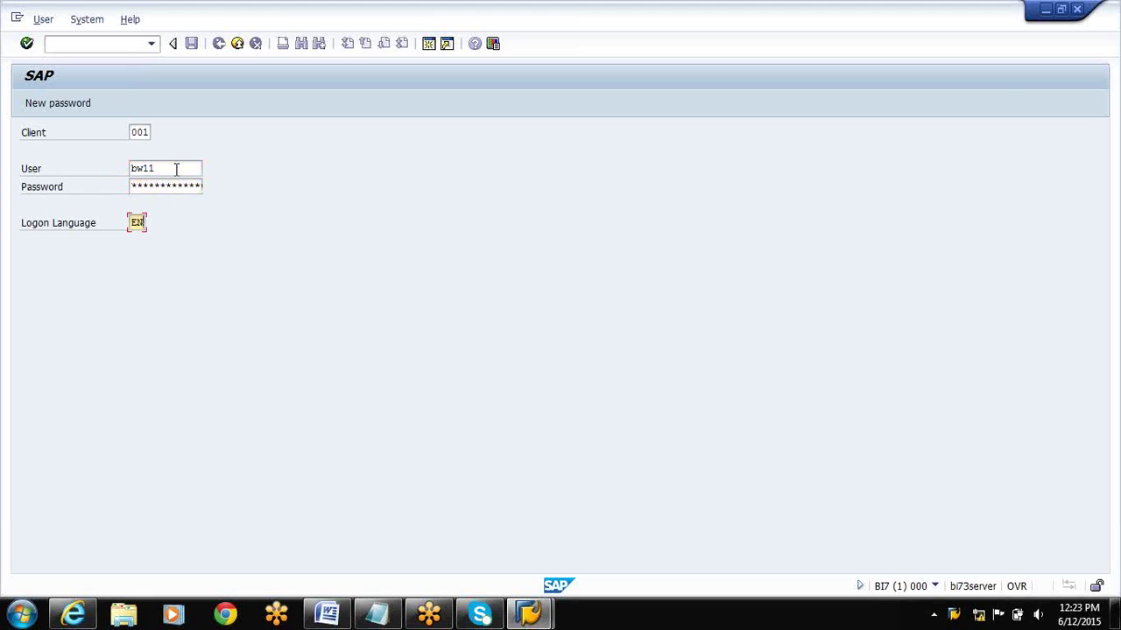
key("Return")
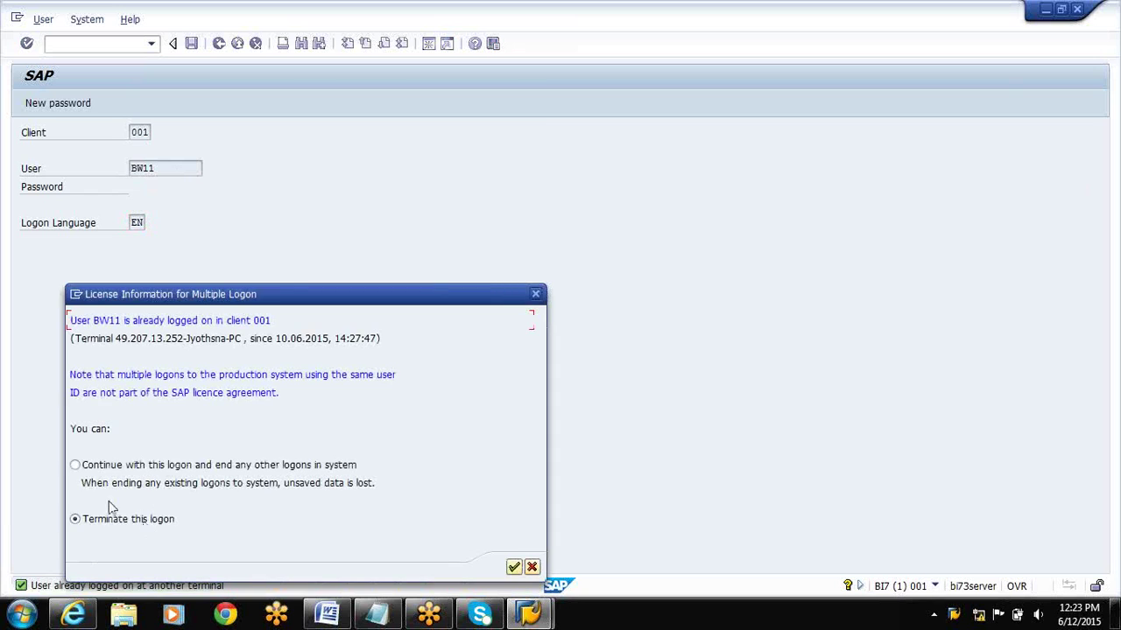
left_click(75, 465)
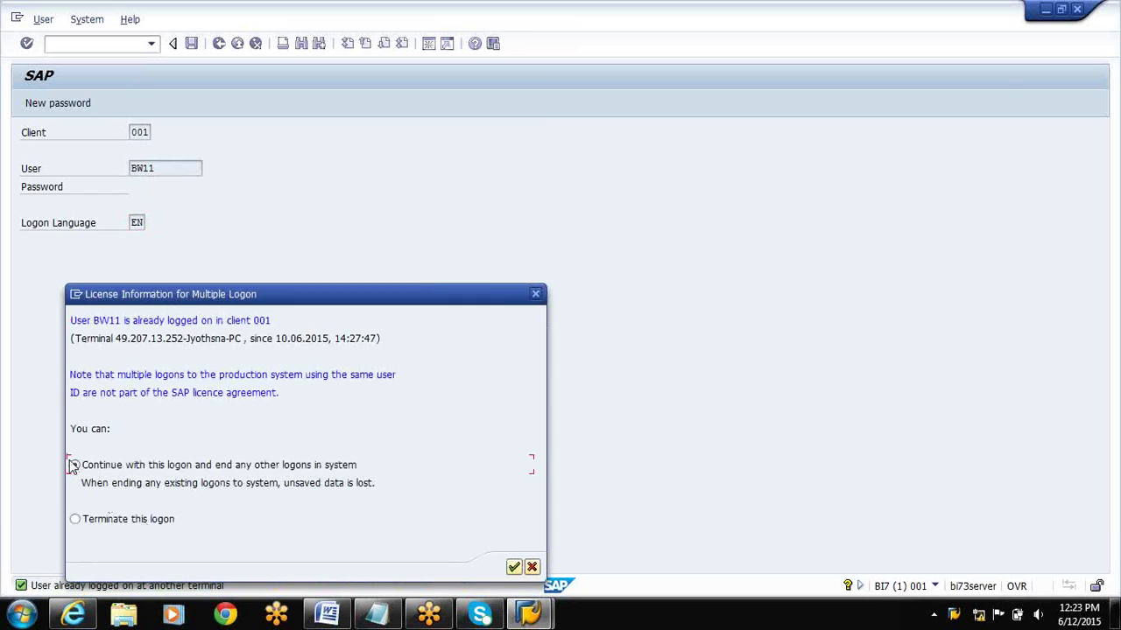
left_click(514, 569)
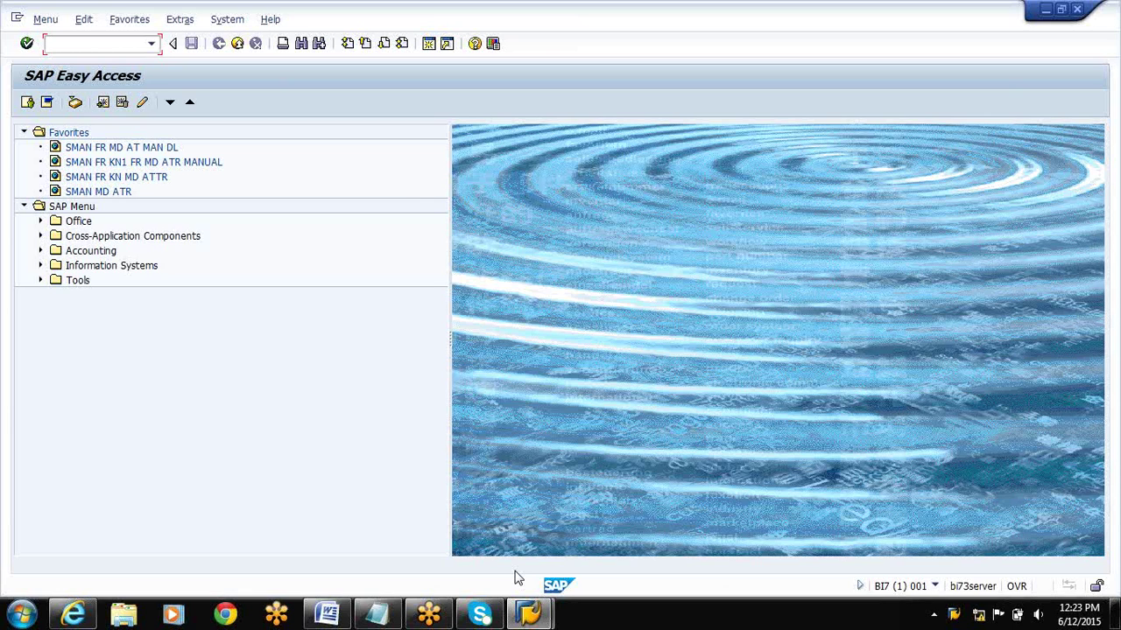
- Open transaction RSA1 and create the InfoArea IA_KH with the long description "INFO AREA FR ATH FR KH"
type("rsa1")
key("Return")
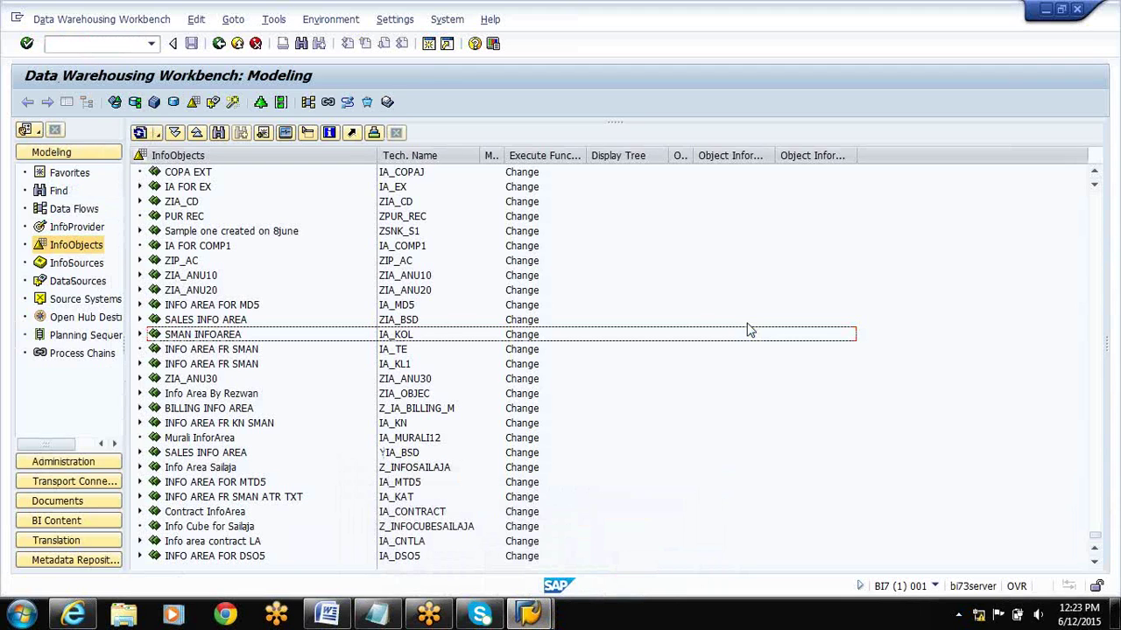
right_click(235, 155)
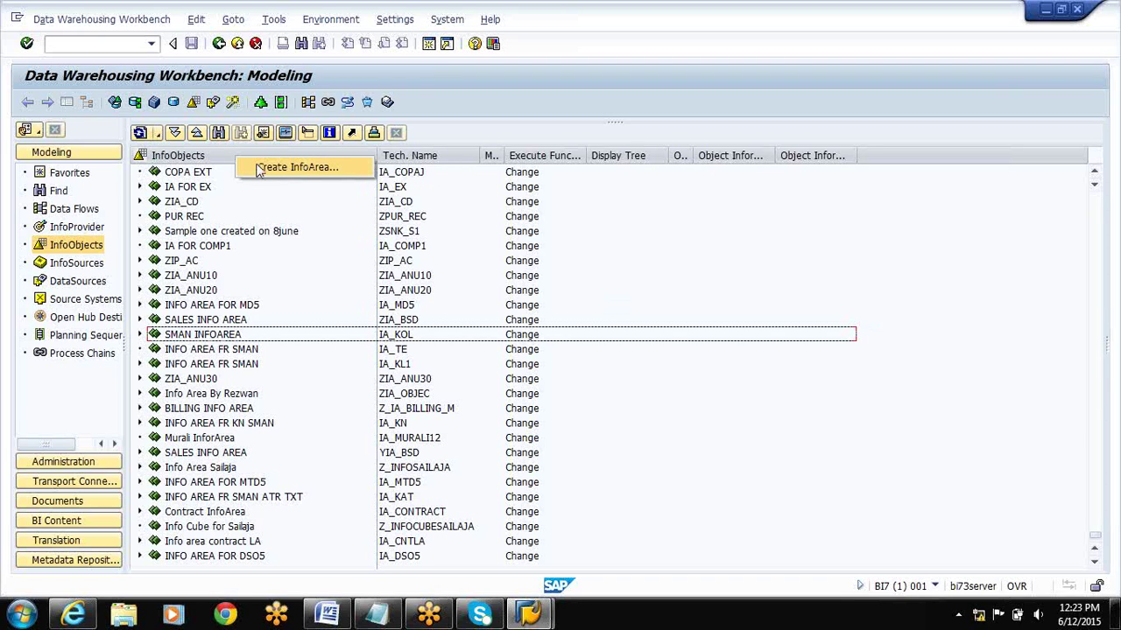
left_click(259, 168)
type("IA_KH")
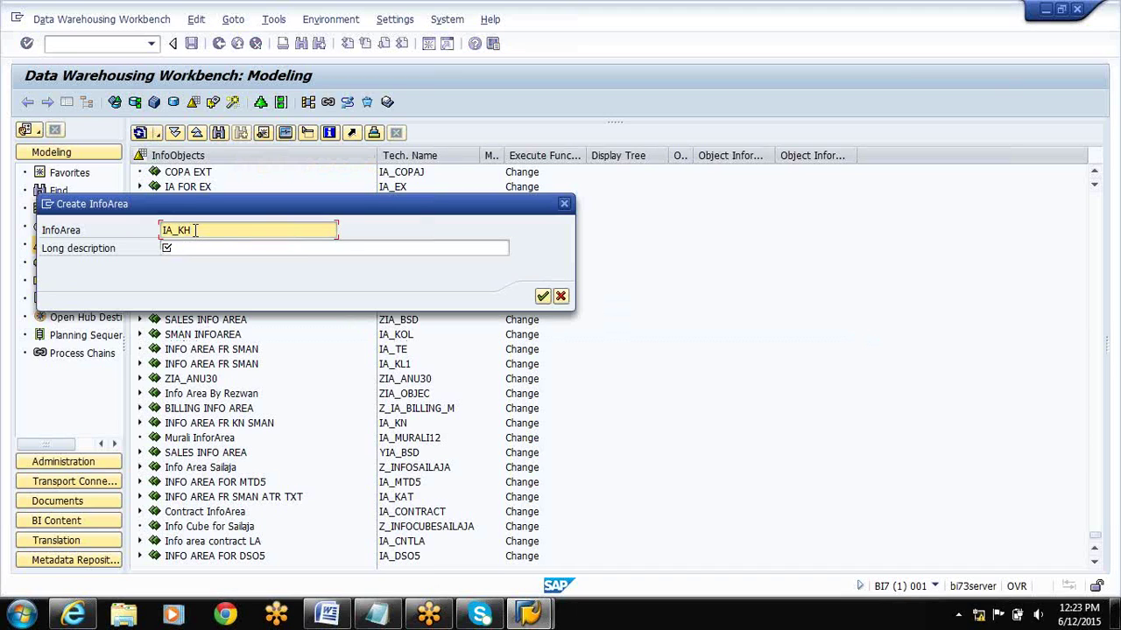
key("Tab")
type("I")
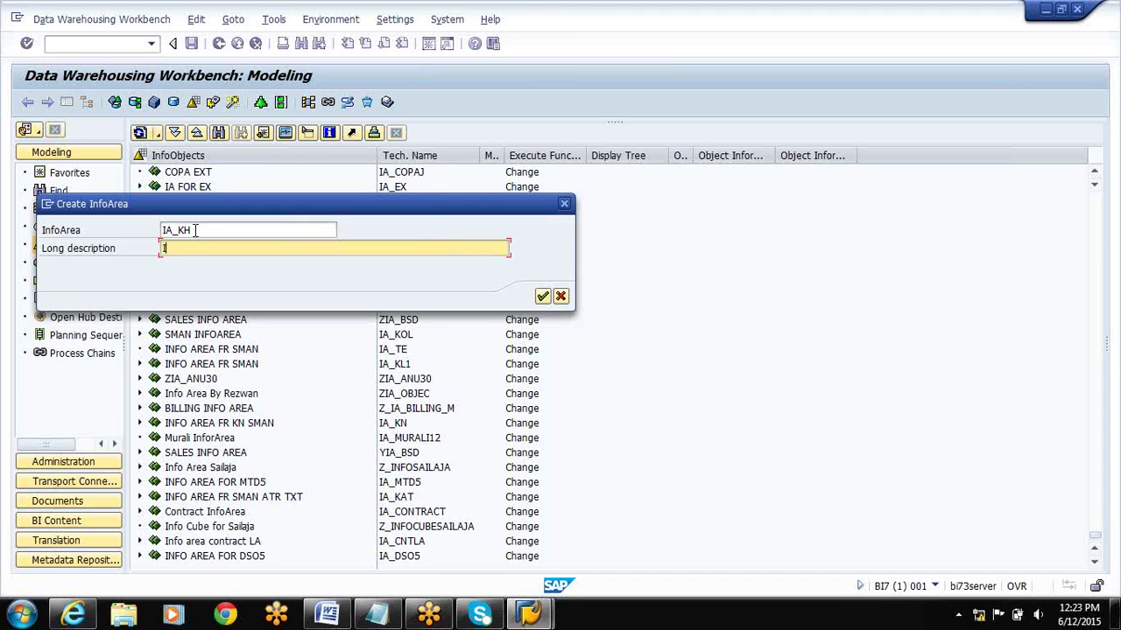
type("NFO AREA FR ATH FR KH")
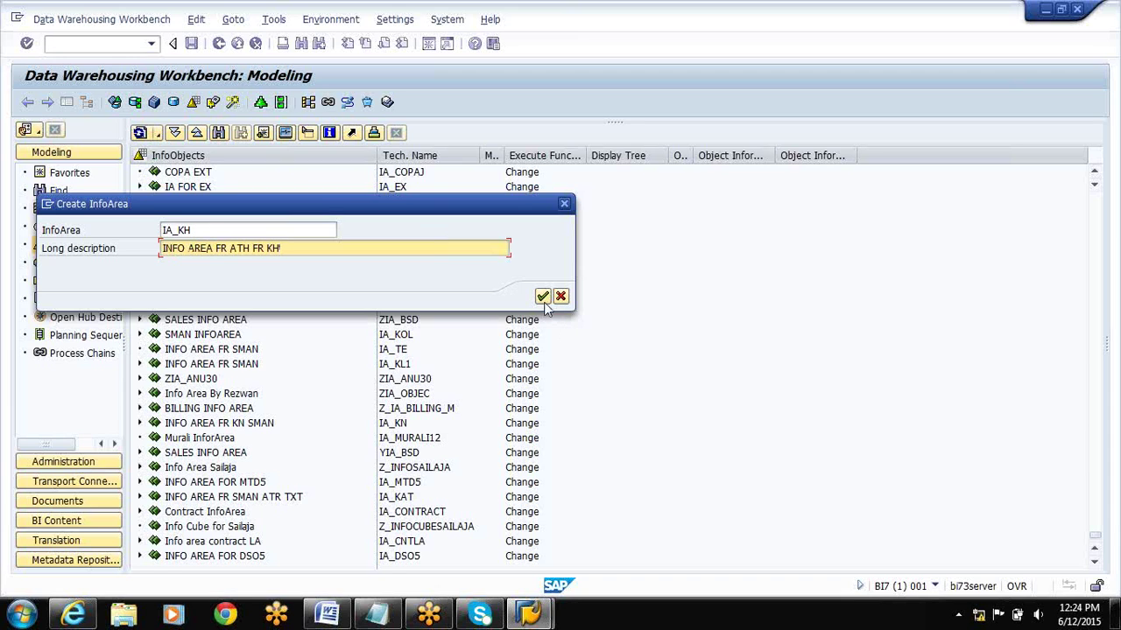
left_click(542, 298)
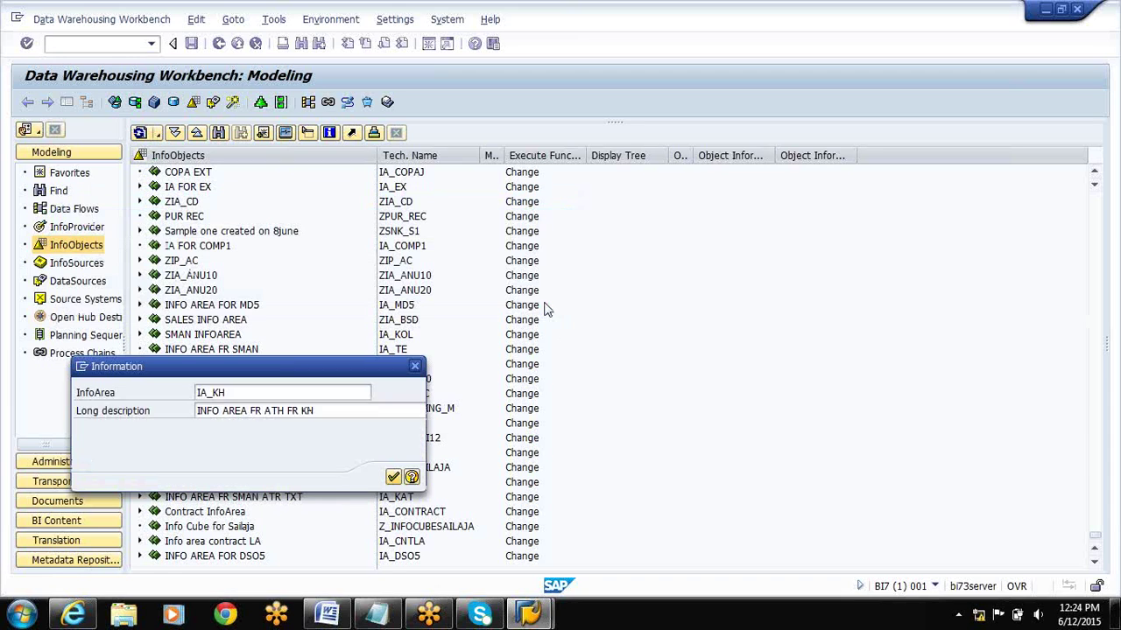
left_click(392, 475)
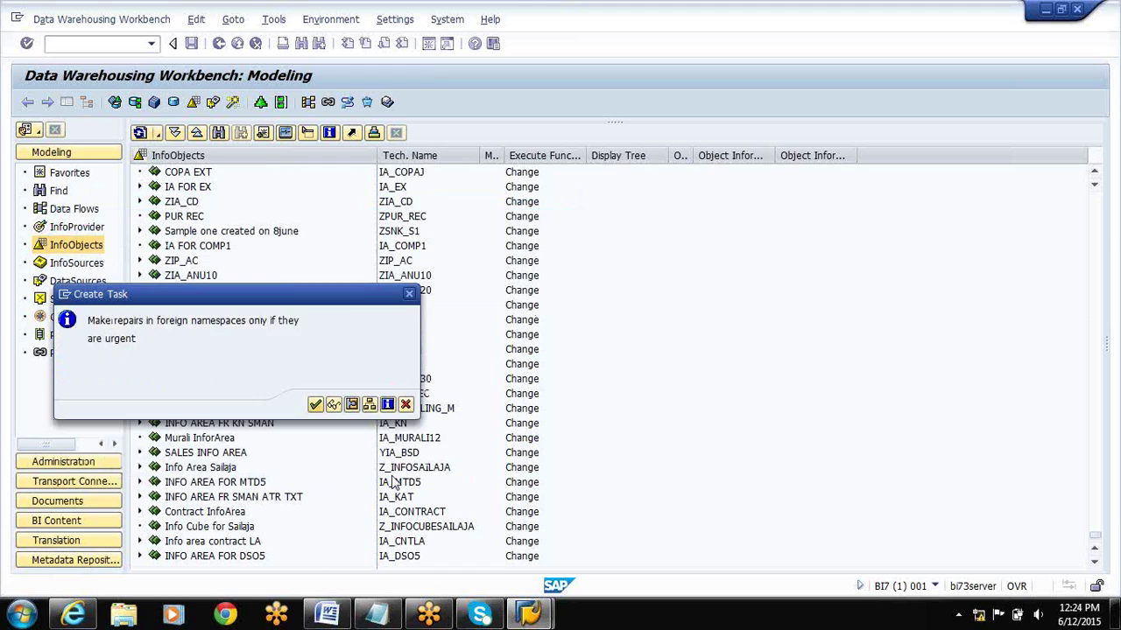
- Assign the InfoArea IA_KH to the user's own local workbench request BI7K902214 and confirm creating a new task
left_click(315, 404)
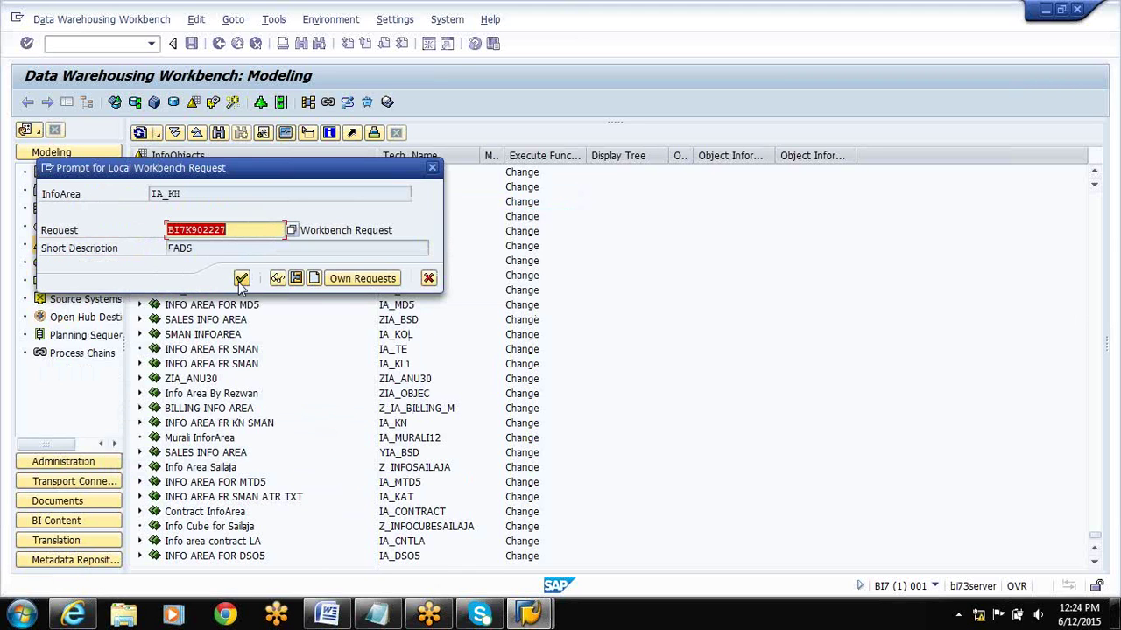
left_click(241, 279)
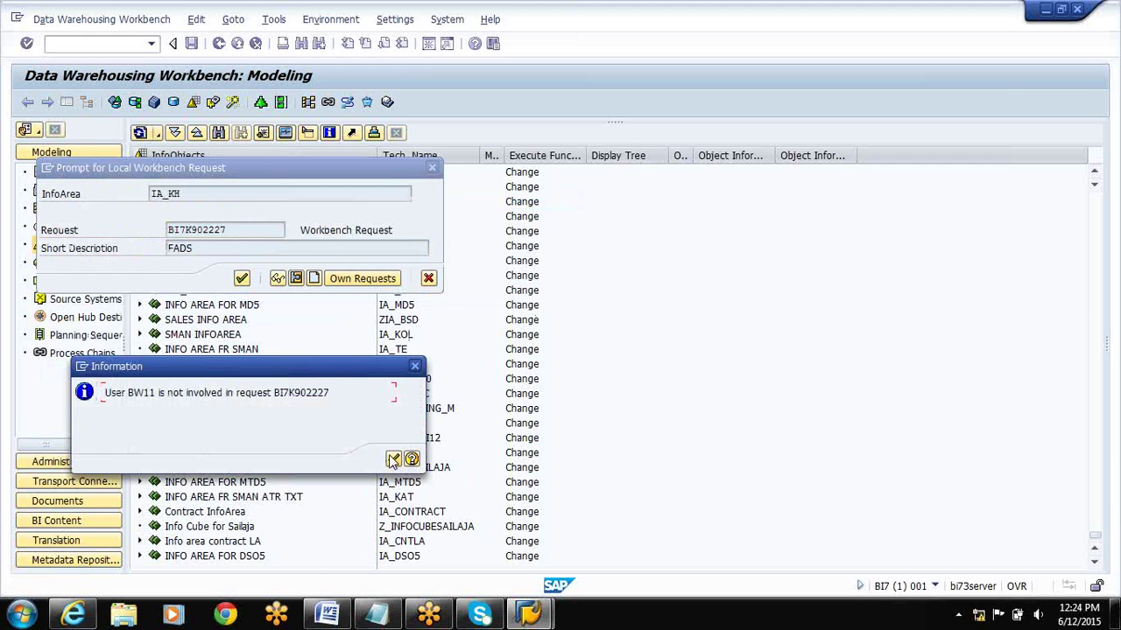
left_click(393, 461)
left_click(289, 231)
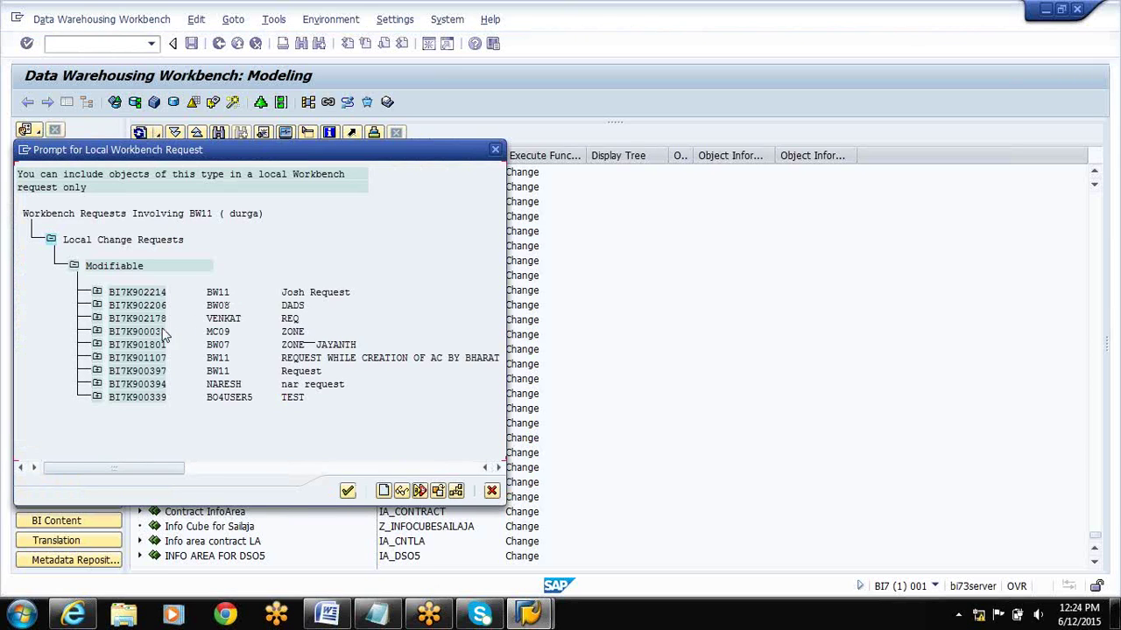
left_click(120, 294)
left_click(348, 490)
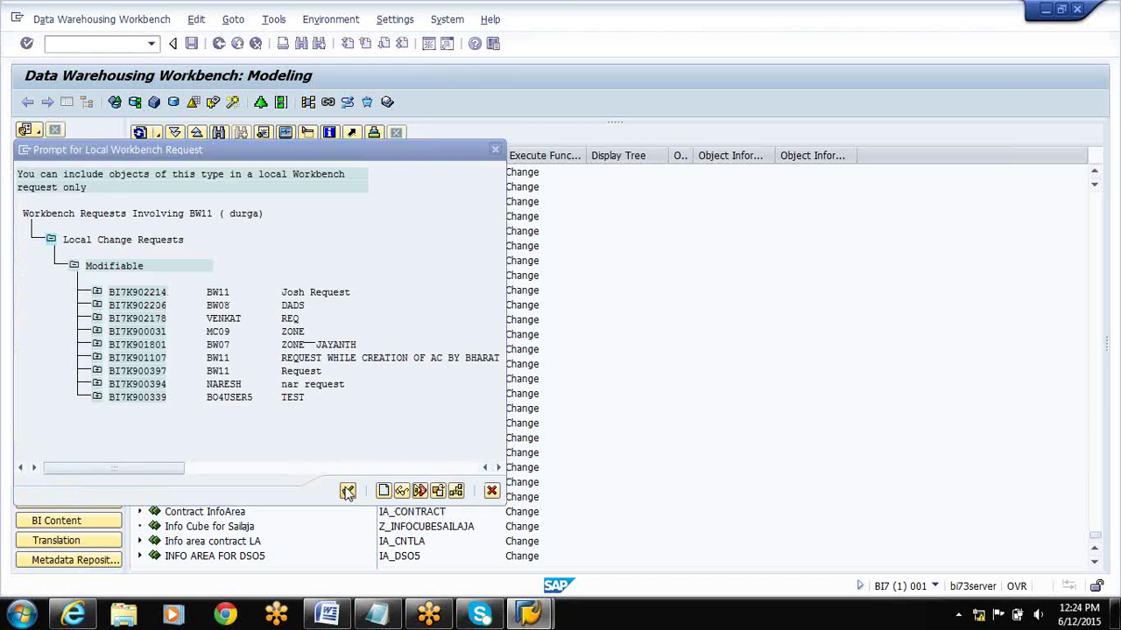
left_click(241, 278)
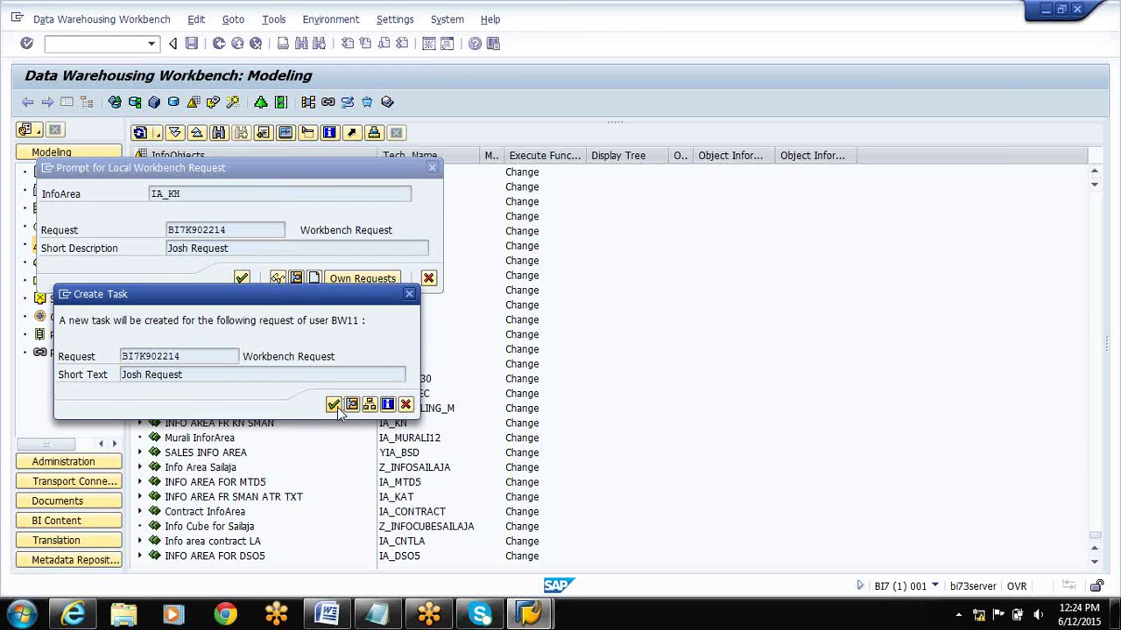
left_click(336, 407)
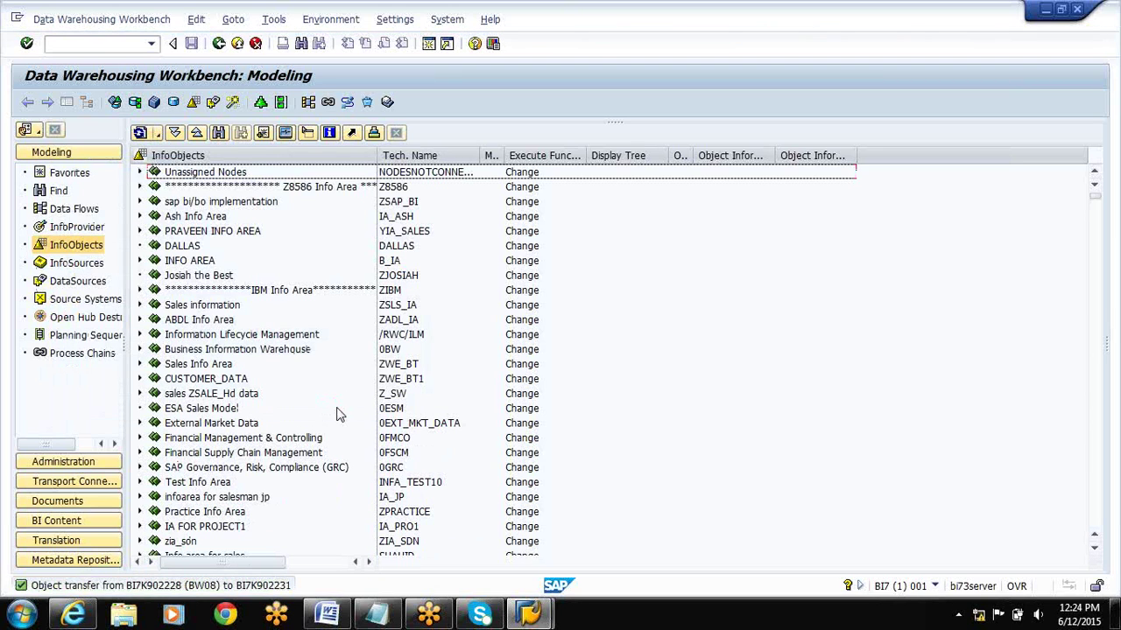
- Look through the InfoObjects tree for the new InfoArea IA_KH
key("Down")
key("Down")
key("Down")
key("Down")
key("Down")
key("Down")
key("Down")
key("Down")
key("Down")
key("Down")
key("Down")
key("Down")
key("Down")
key("Down")
key("Down")
key("Down")
key("Down")
key("Down")
key("Down")
key("Down")
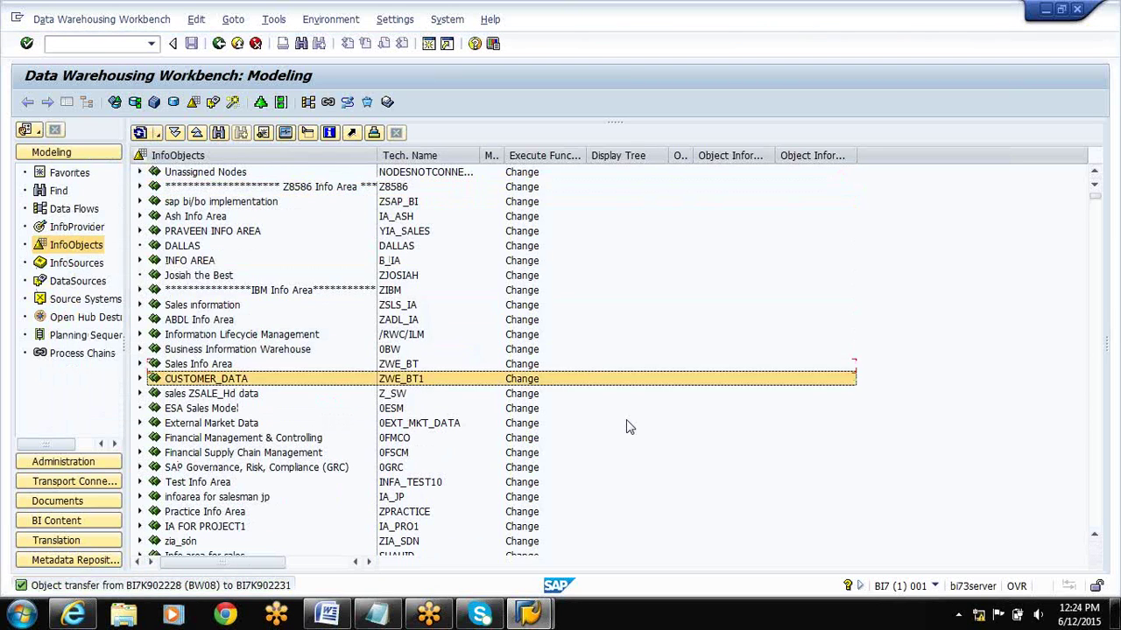
key("Down")
key("Down")
key("Down")
key("Down")
key("Down")
key("Down")
key("Down")
key("Down")
key("Down")
key("Down")
key("Down")
key("Down")
key("Down")
key("Down")
key("Down")
key("Down")
key("Down")
key("Down")
key("Down")
key("Down")
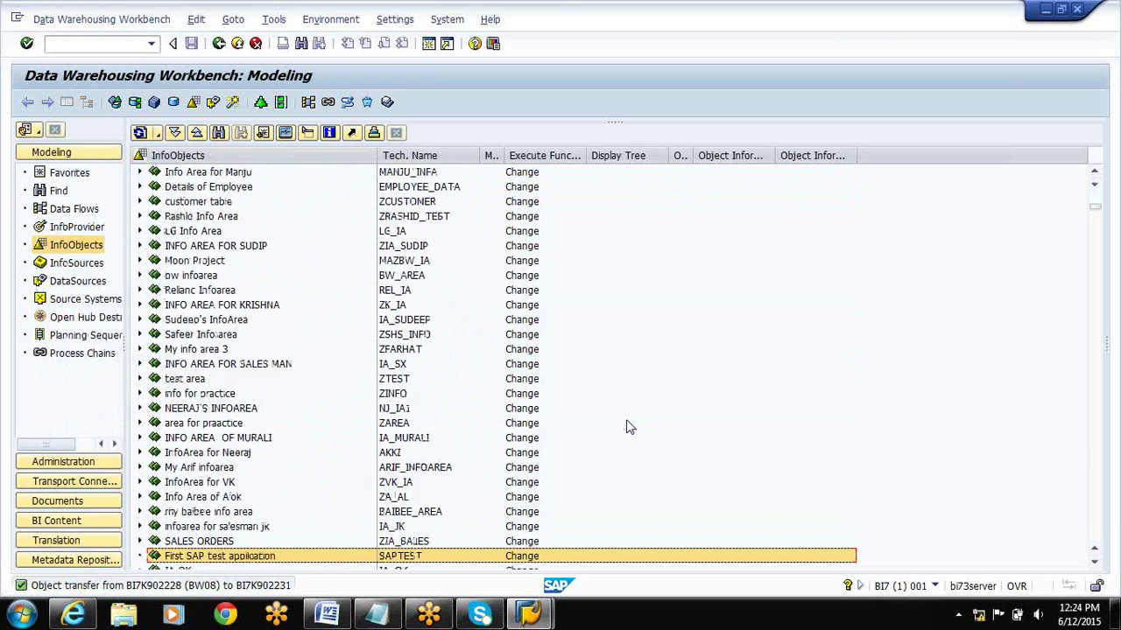
key("Down")
key("Down")
key("Down")
key("Down")
key("Down")
key("Down")
key("Down")
key("Down")
key("Down")
key("Down")
key("Down")
key("Down")
key("Down")
key("Down")
key("Down")
key("Down")
key("Down")
key("Down")
key("Down")
key("Down")
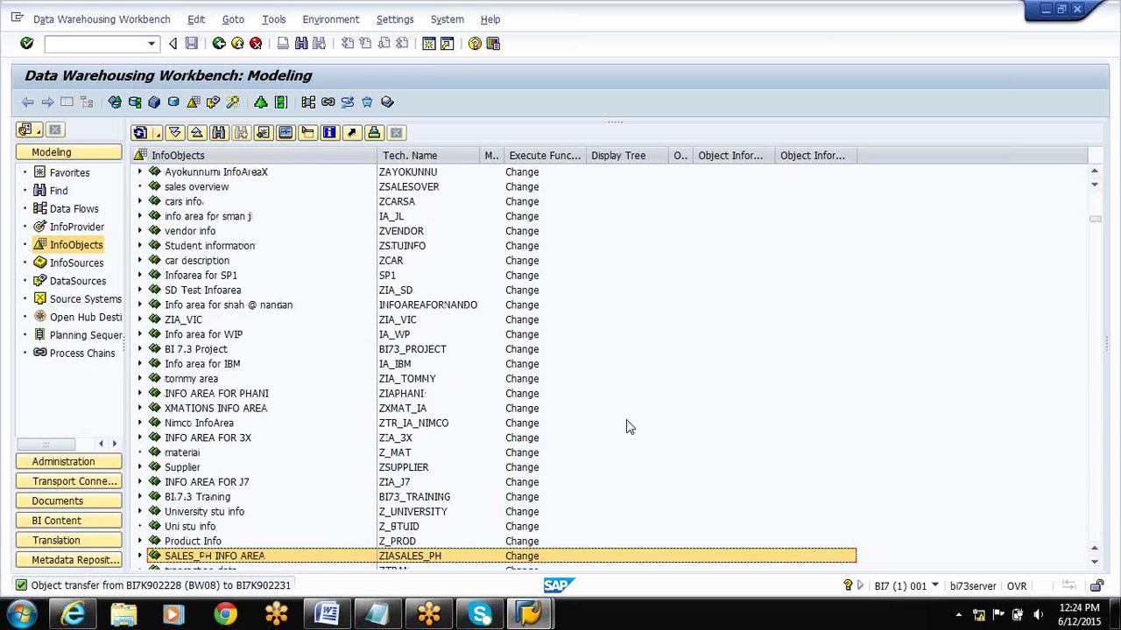
key("Down")
key("Down")
key("Down")
key("Down")
key("Down")
key("Down")
key("Down")
key("Down")
key("Down")
key("Down")
key("Down")
key("Down")
key("Down")
key("Down")
key("Down")
key("Down")
key("Down")
key("Down")
key("Down")
key("Down")
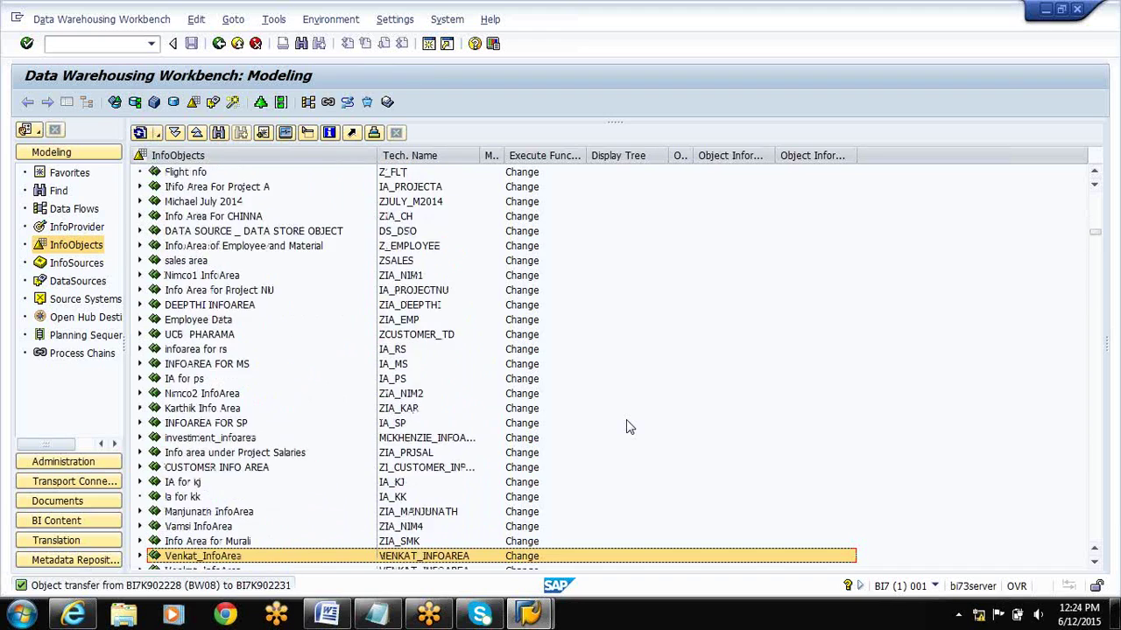
key("Down")
key("Down")
key("Down")
key("Down")
key("Down")
key("Down")
key("Down")
key("Down")
key("Down")
key("Down")
key("Down")
key("Down")
key("Down")
key("Down")
key("Down")
key("Down")
key("Down")
key("Down")
key("Down")
key("Down")
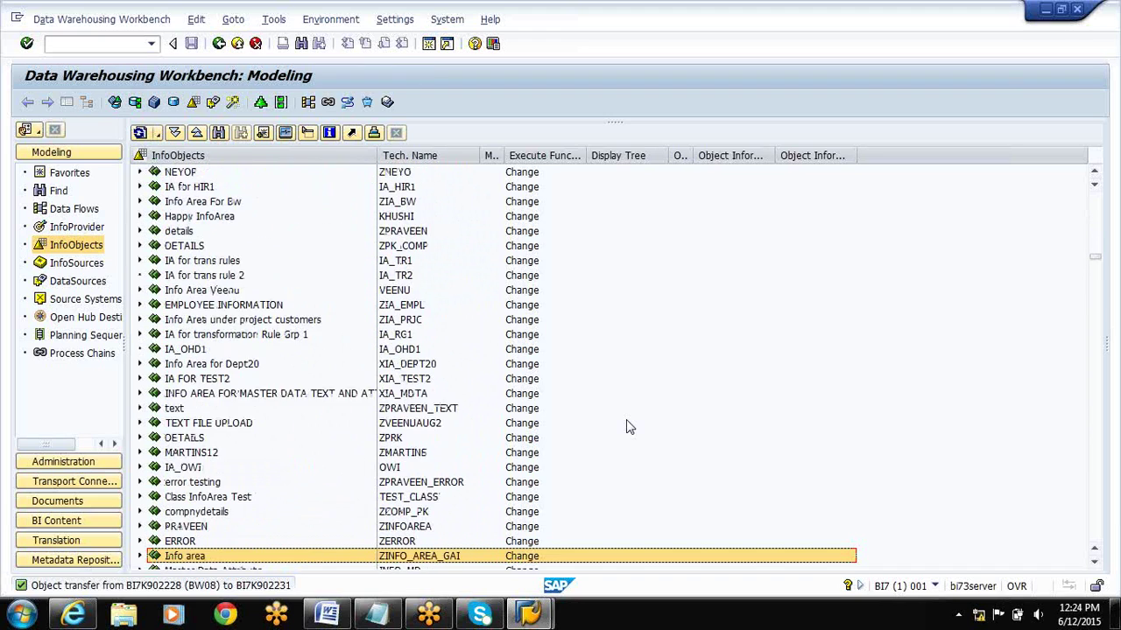
- Search the InfoObjects tree for IA_KH by technical name and description
left_click(218, 137)
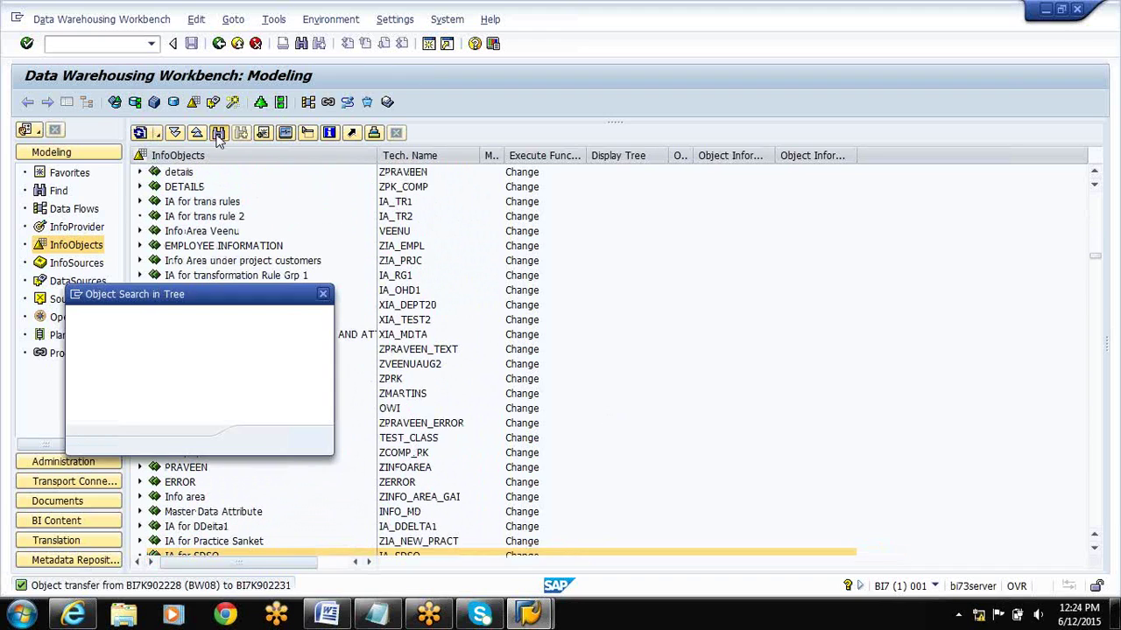
type("IA")
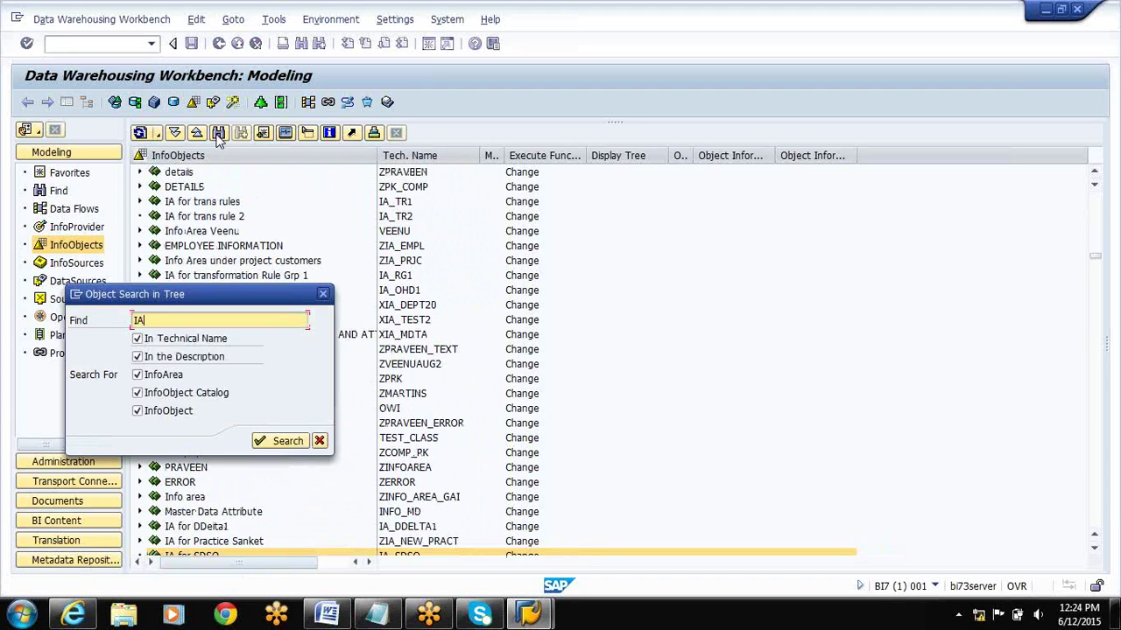
type("_KH")
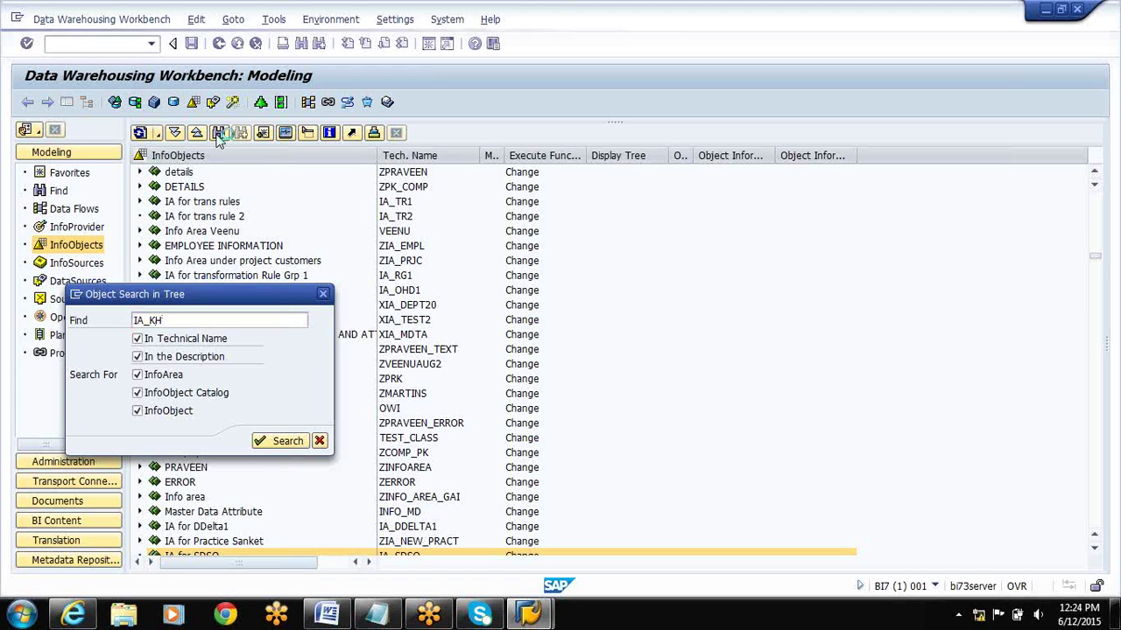
key("Return")
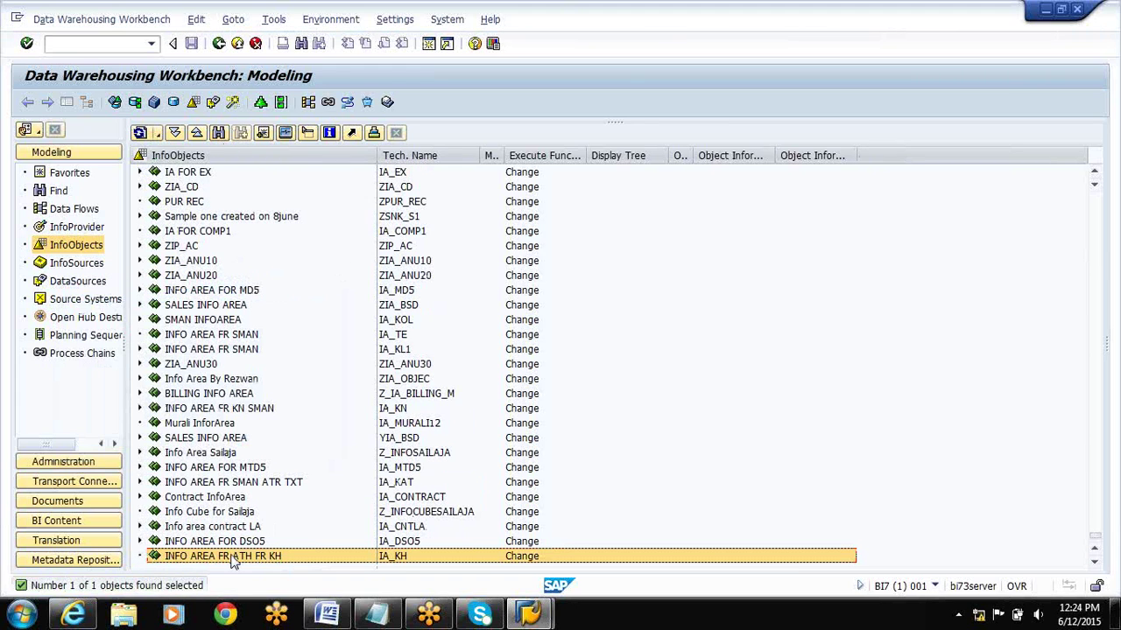
- Create the characteristic InfoObject catalog IOC_CH_KH under InfoArea IA_KH with the description "IOC FR ATH FR SMAN M DL"
right_click(235, 562)
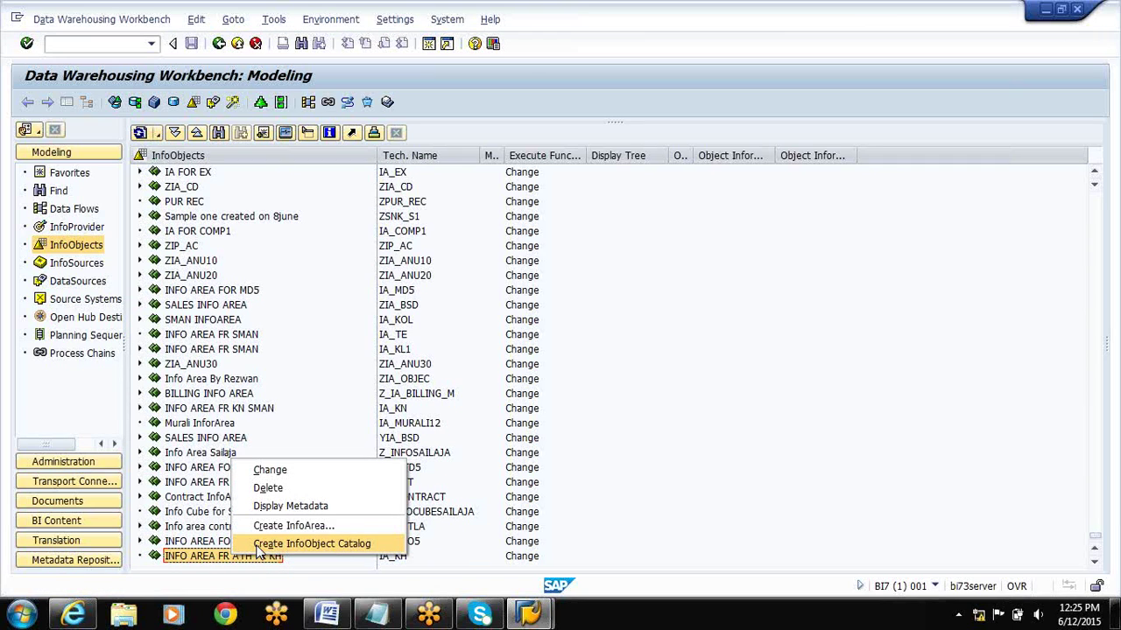
left_click(298, 544)
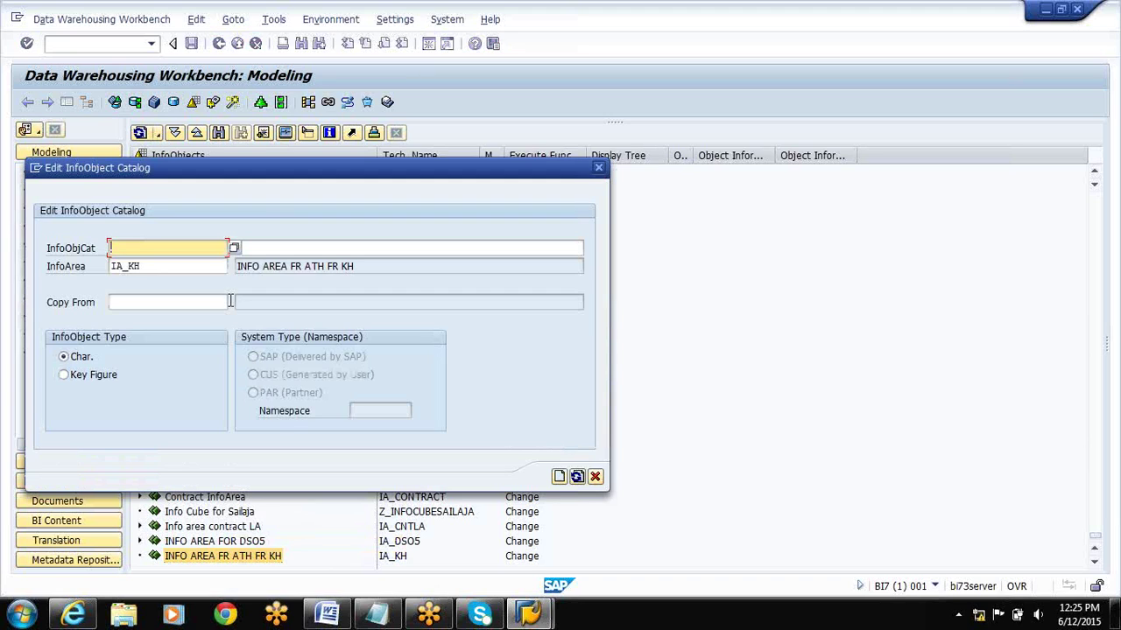
type("I")
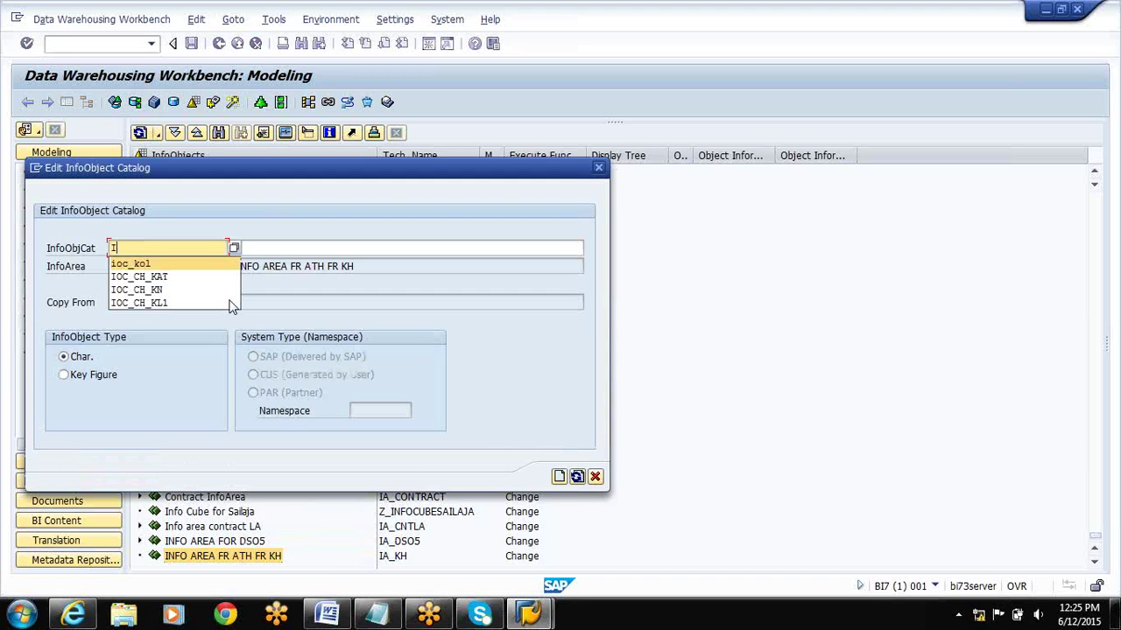
type("OC_CH_KH")
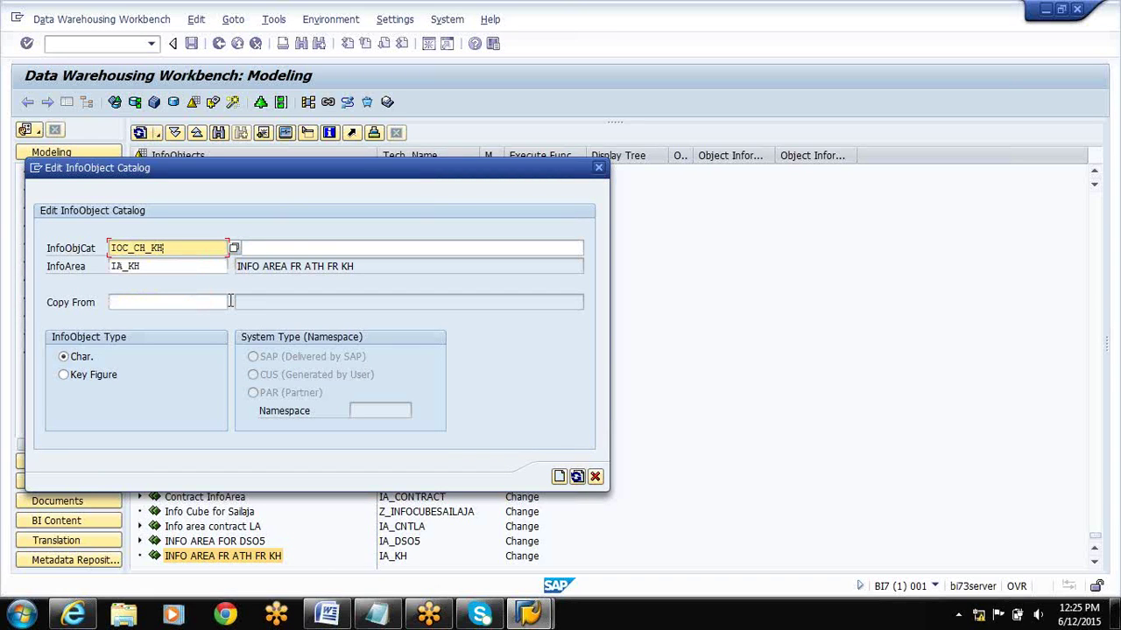
key("Tab")
type("IOO FR")
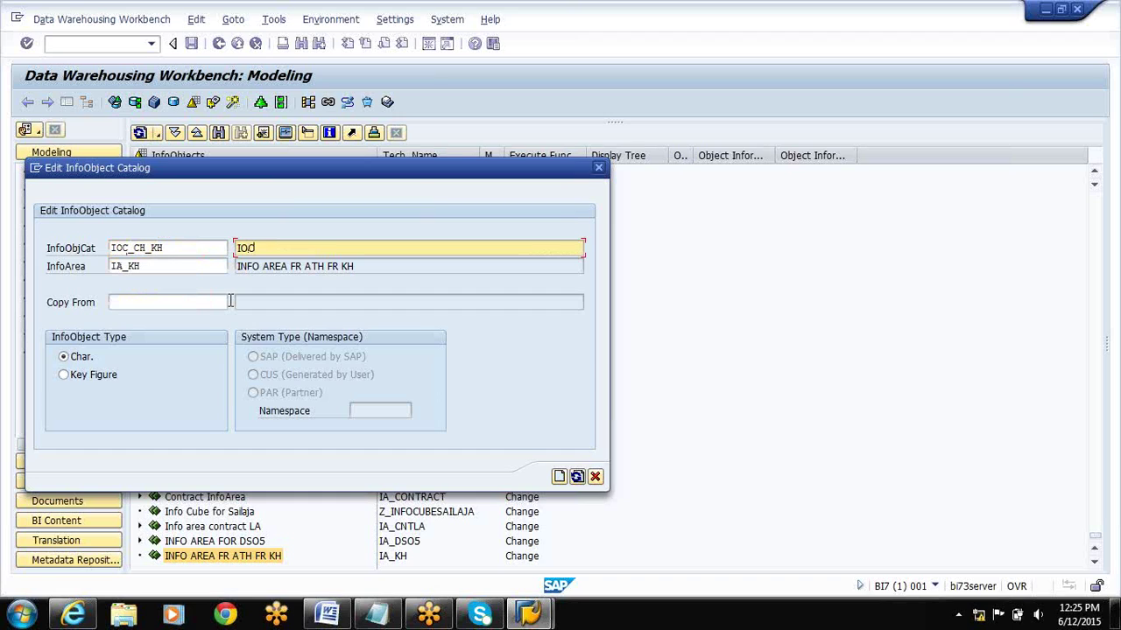
type(" ATH FR SMAN M DL")
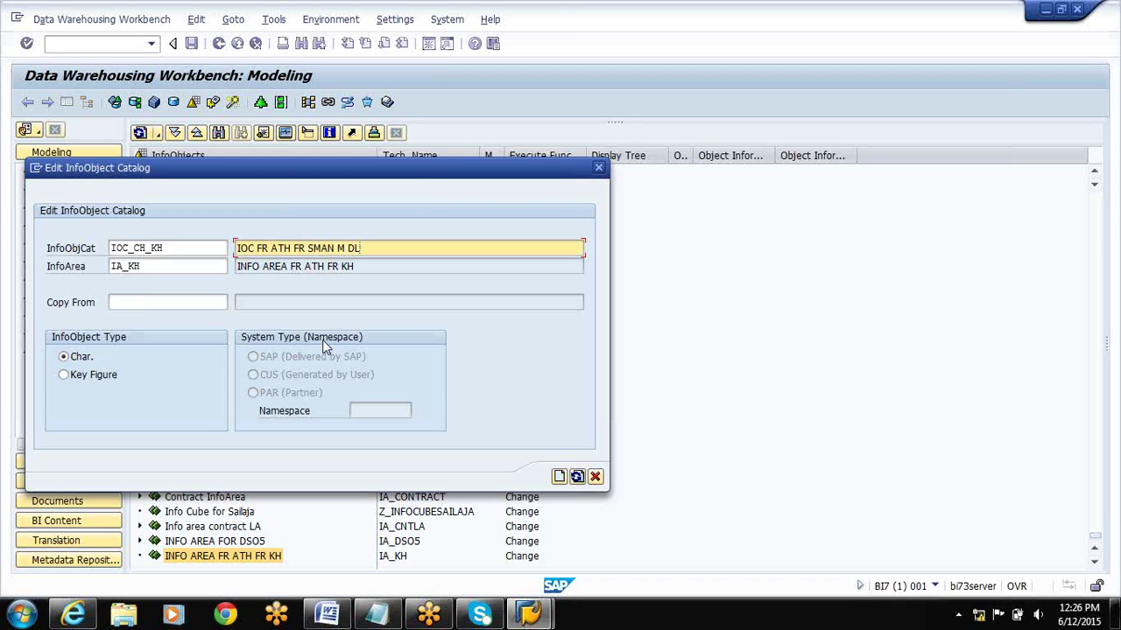
key("Return")
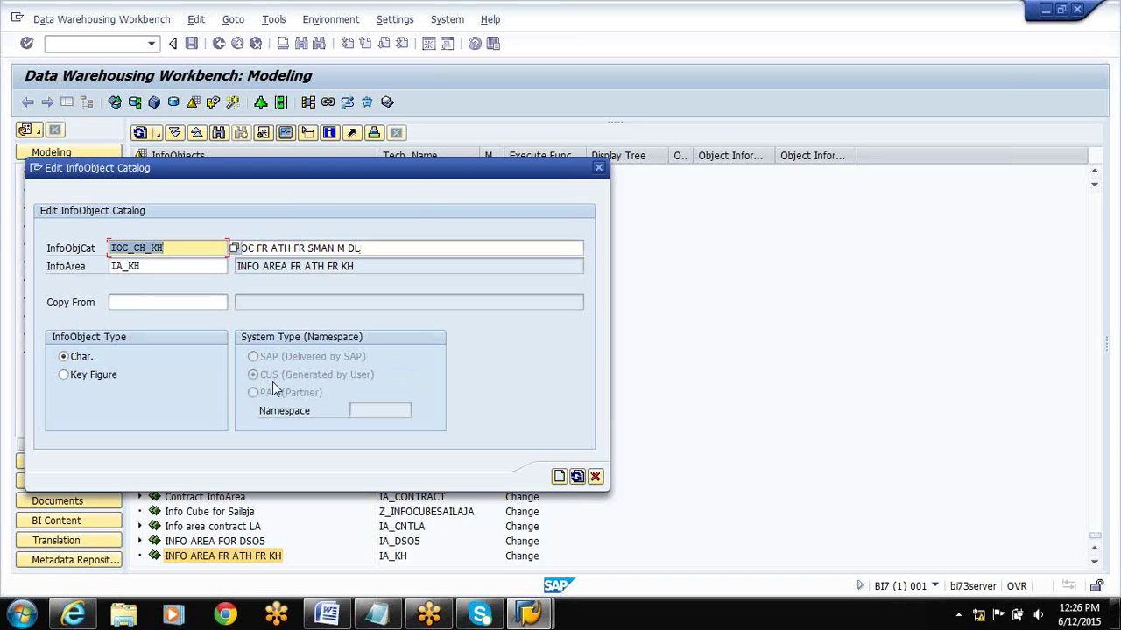
left_click(560, 480)
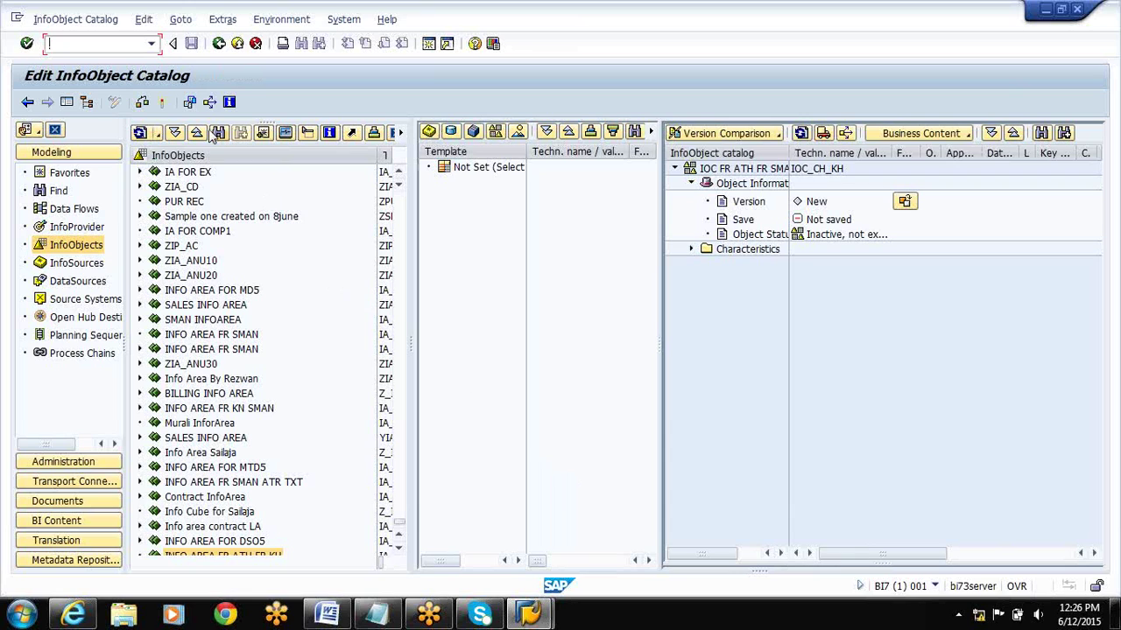
- Activate the InfoObject catalog IOC_CH_KH, assigning it to package ZPACK_JSH and the local workbench request BI7K902214
left_click(161, 104)
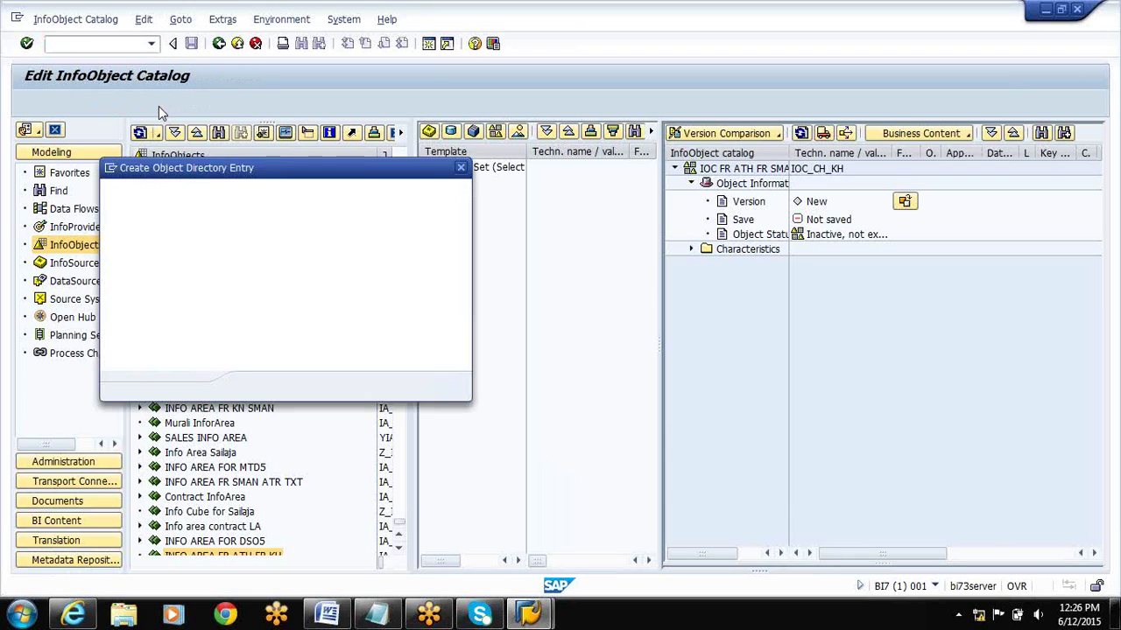
type("Z")
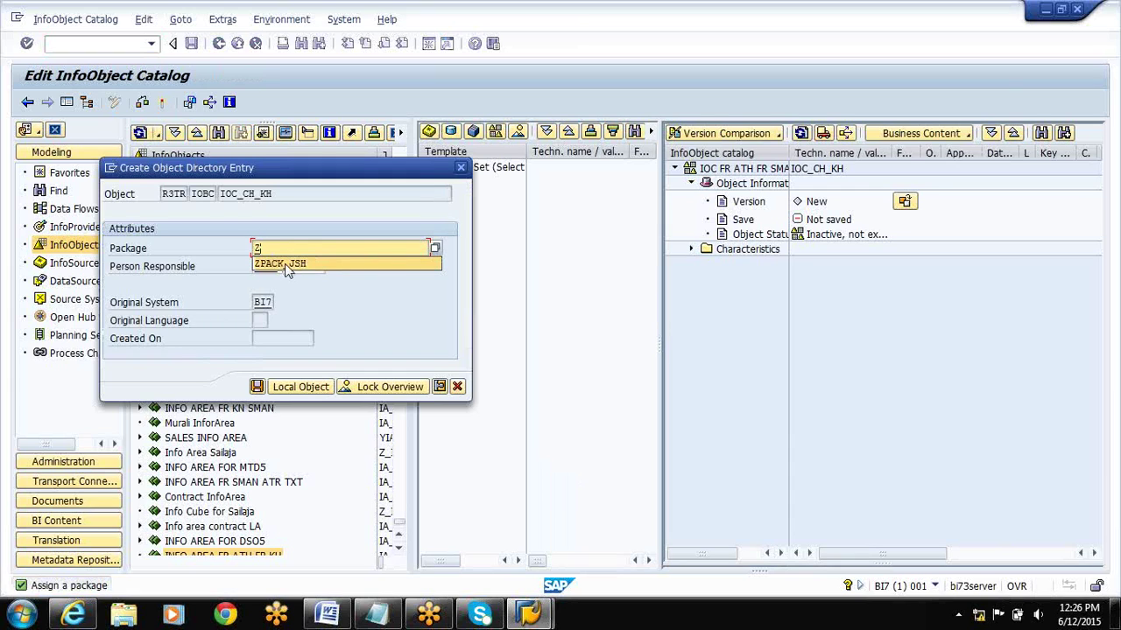
left_click(284, 264)
left_click(259, 387)
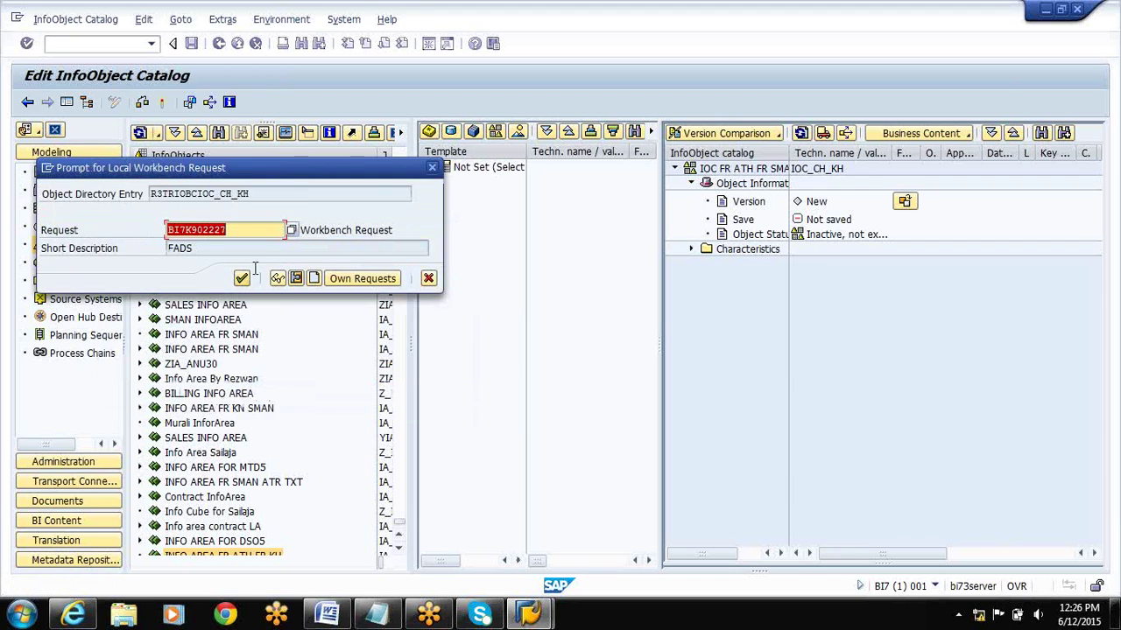
left_click(278, 279)
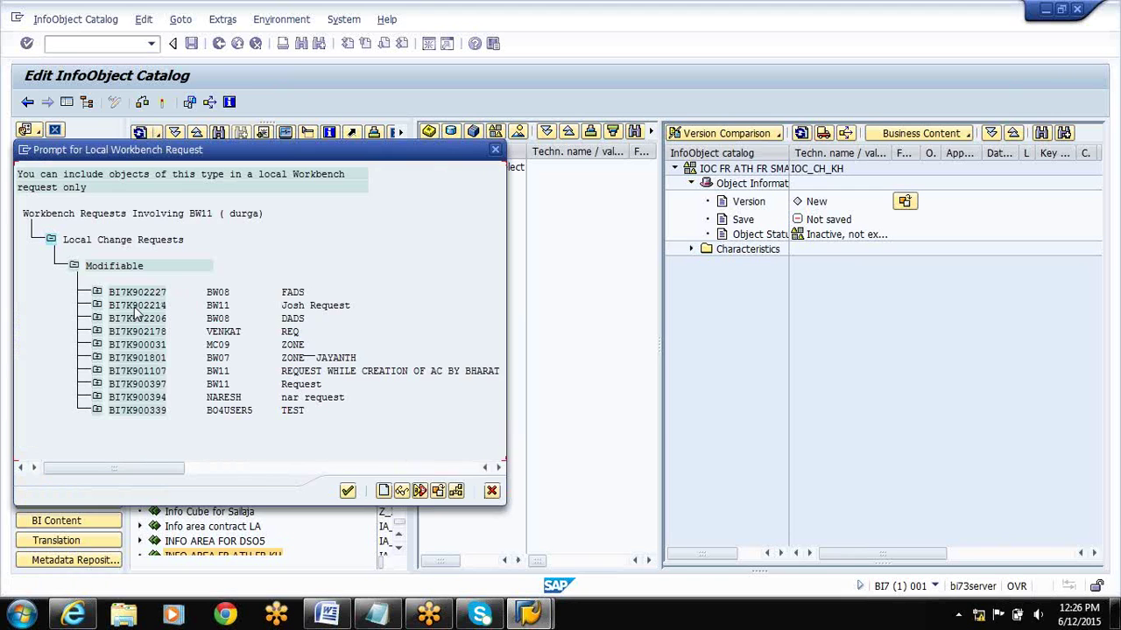
double_click(137, 305)
left_click(241, 279)
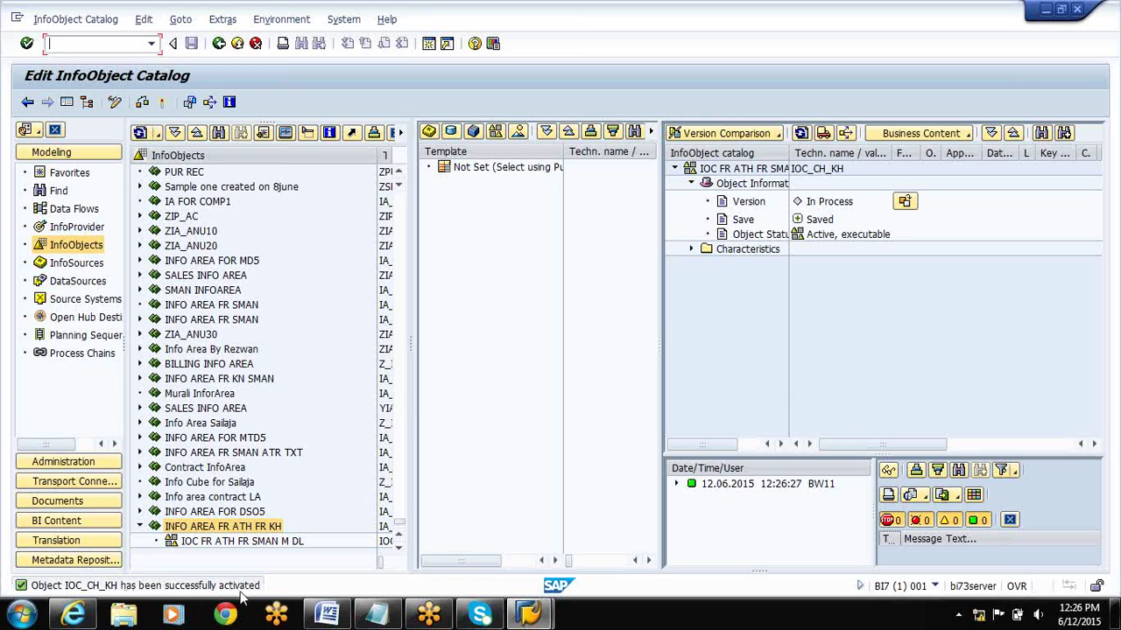
- Create the characteristic SMID_KH in the catalog IOC_CH_KH with the long description "SMAN ID"
left_click(216, 542)
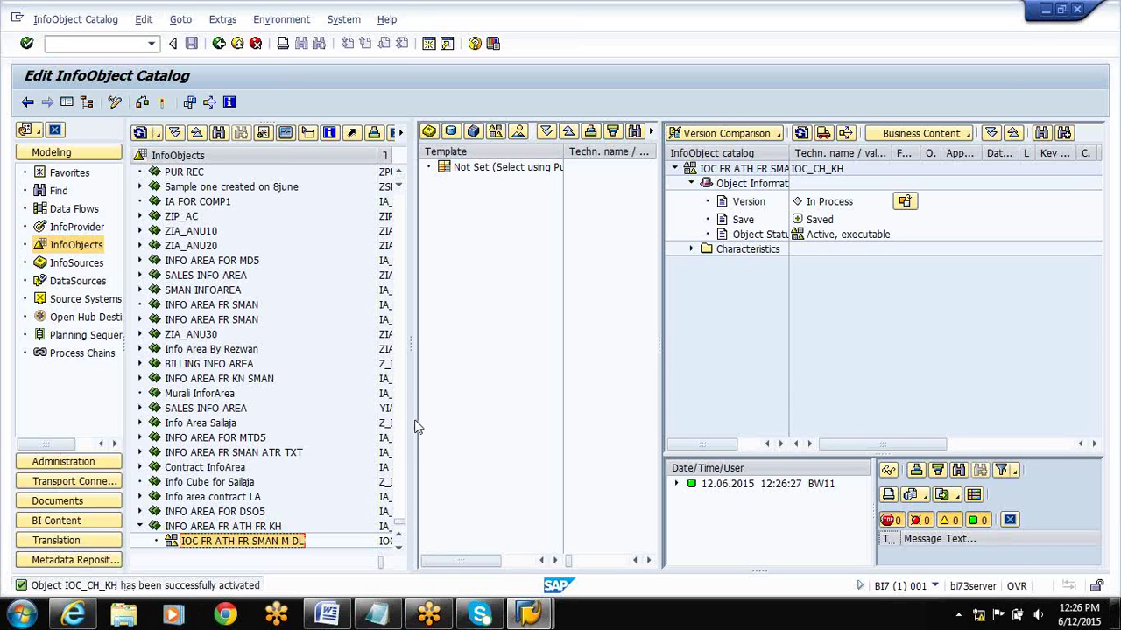
left_click_drag(411, 419, 528, 408)
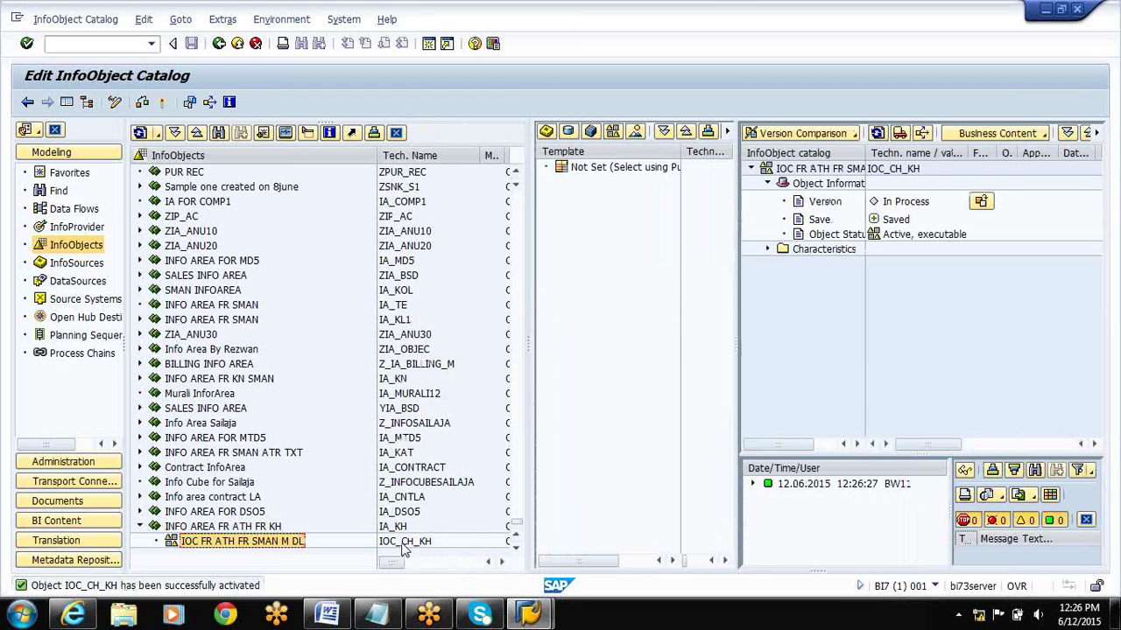
right_click(223, 544)
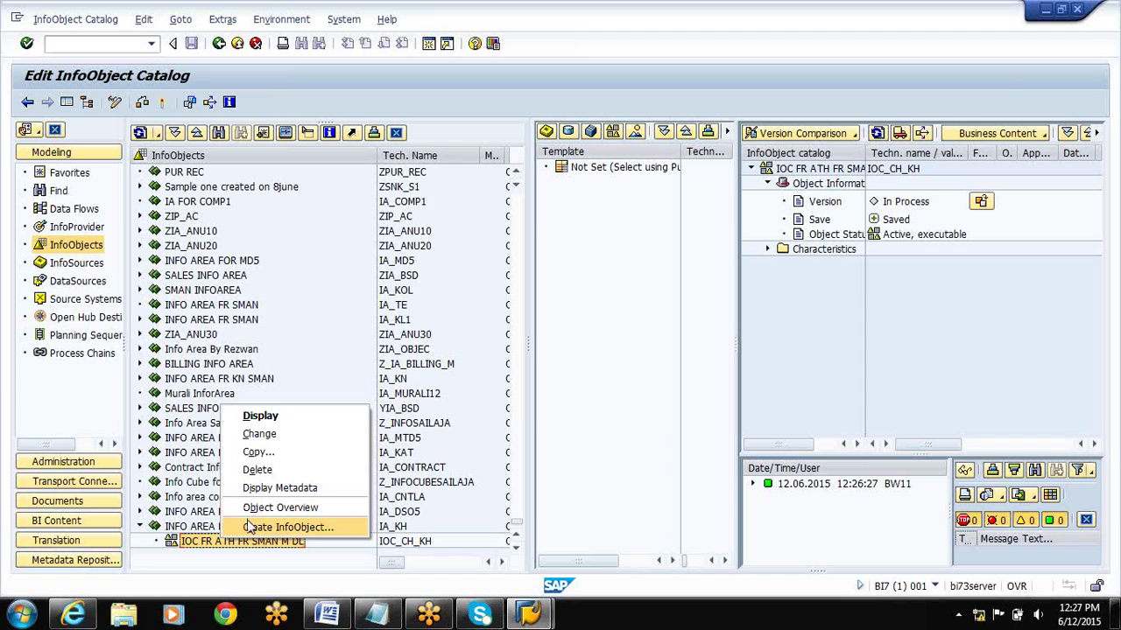
left_click(249, 527)
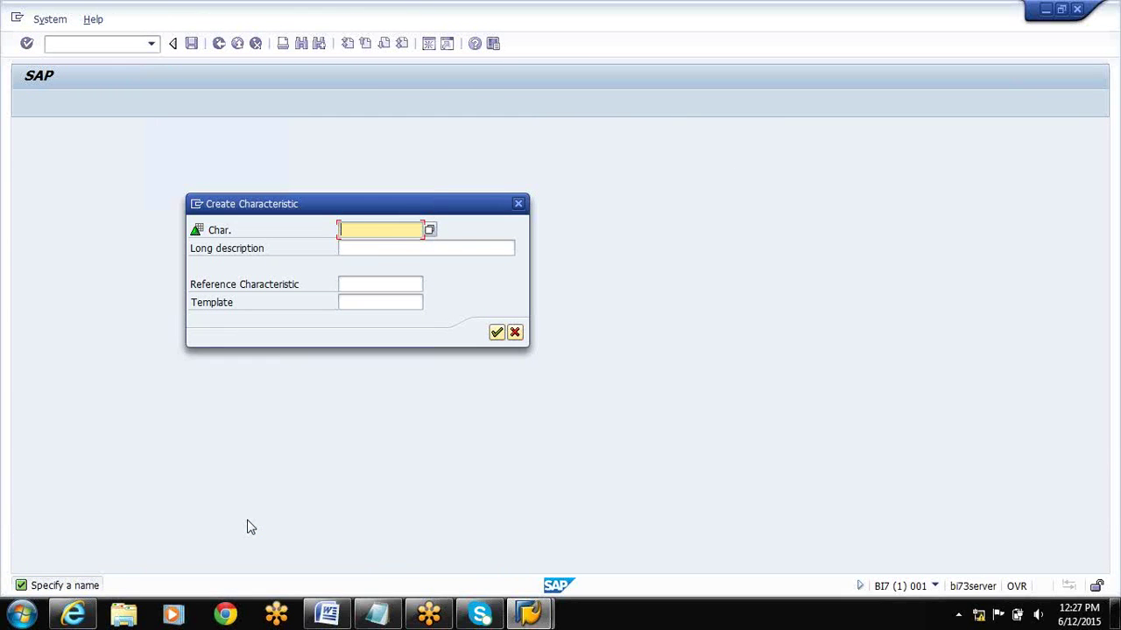
type("SM")
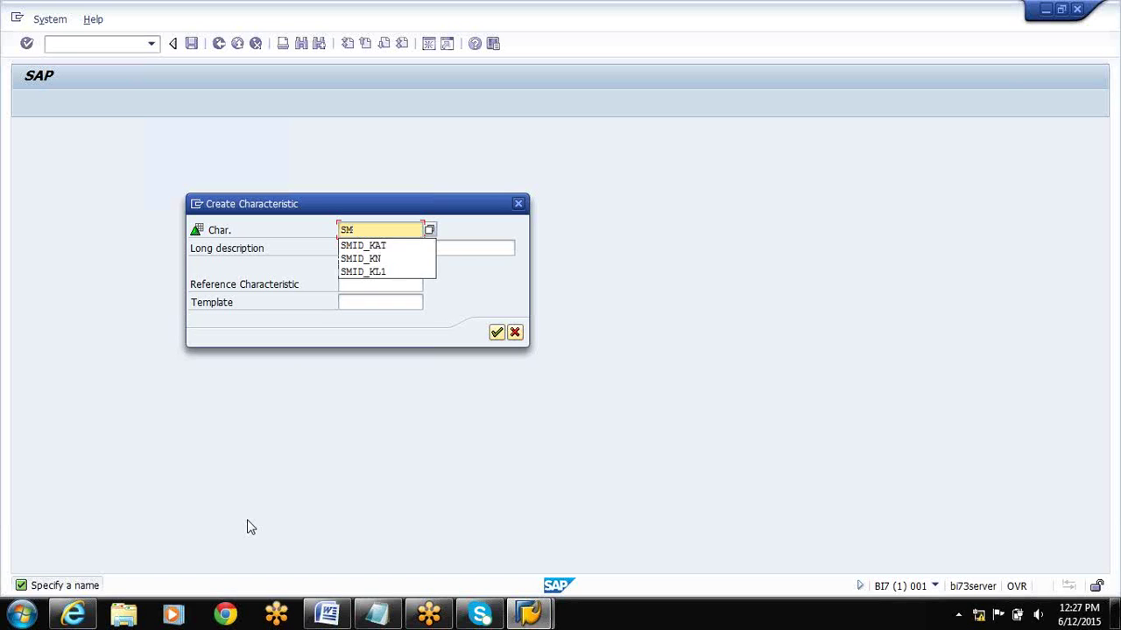
type("ID_KH")
key("Tab")
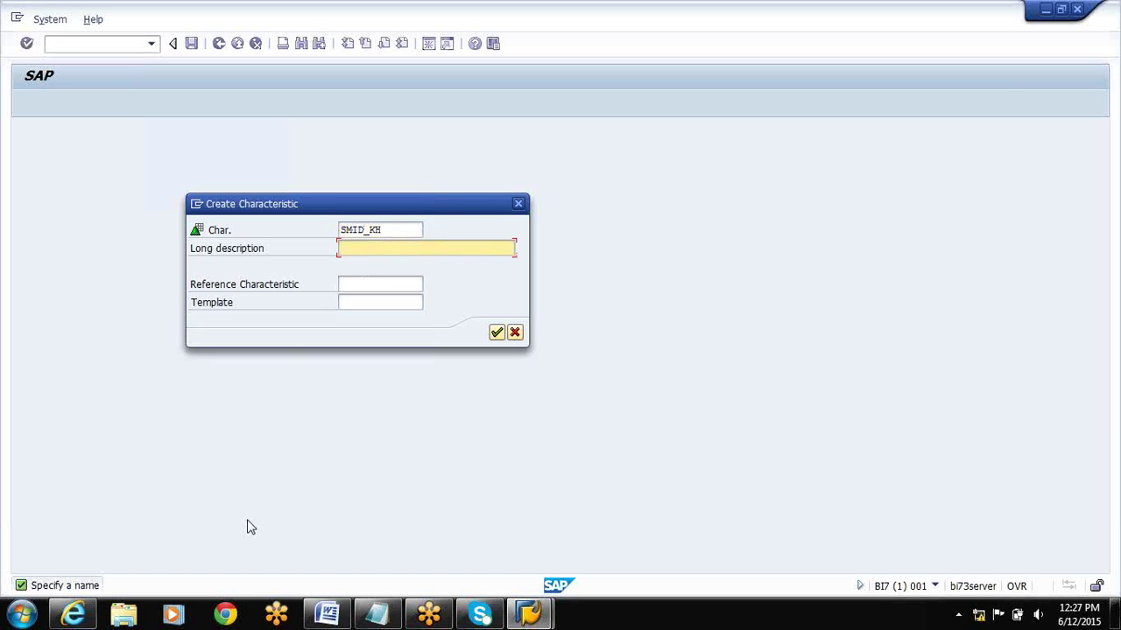
type("SMAN ID")
key("Return")
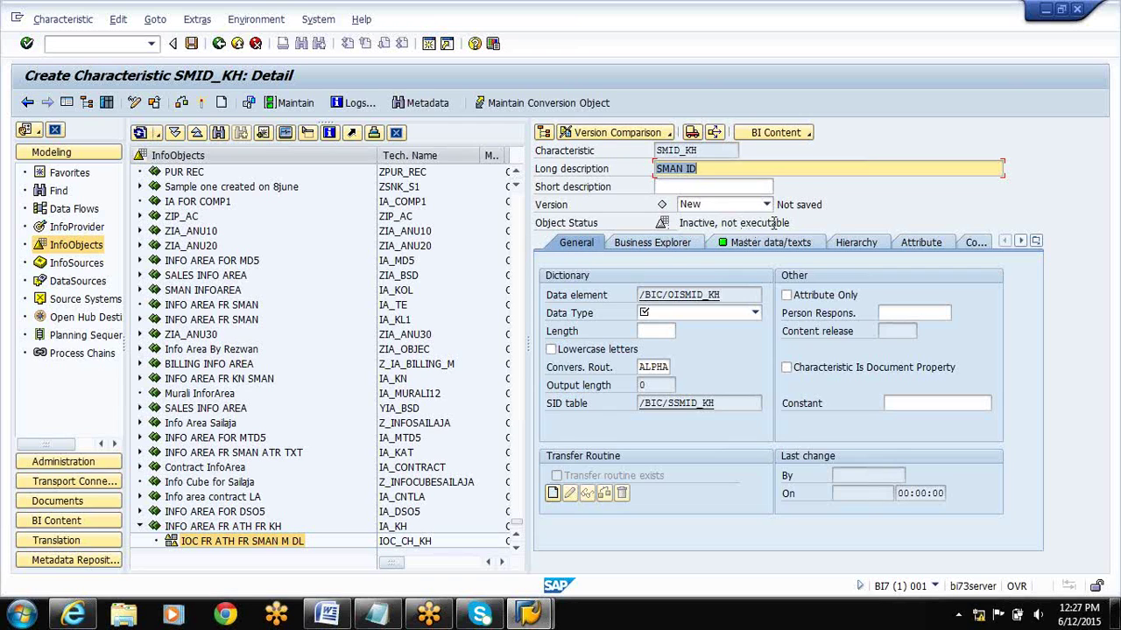
- Set the data type of SMID_KH to CHAR - Character String with length 6
left_click(732, 313)
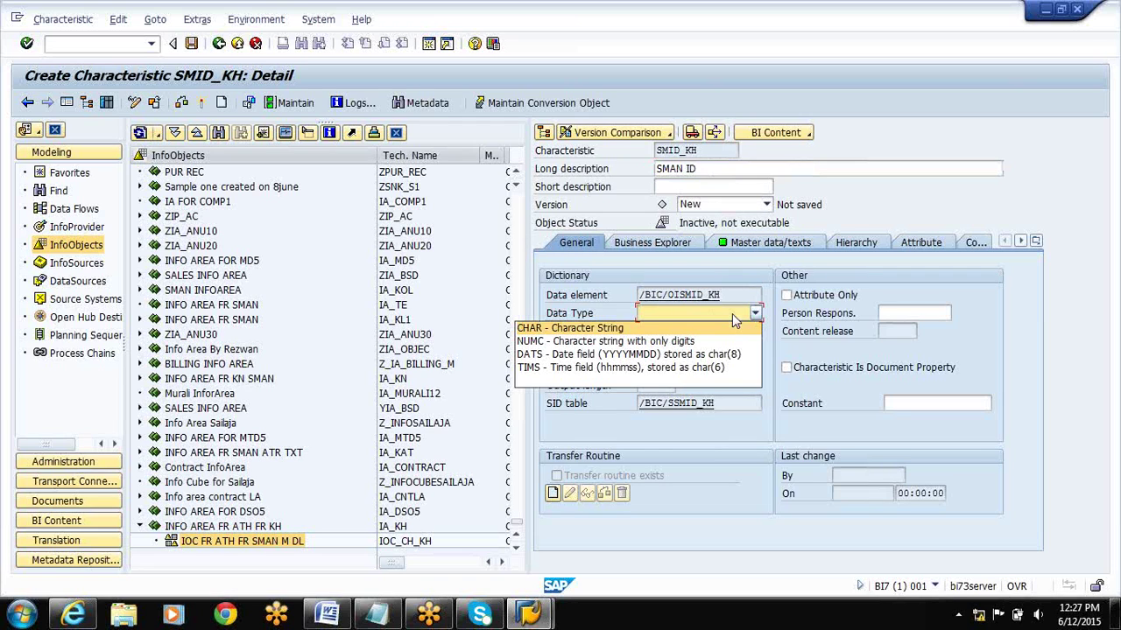
left_click(609, 337)
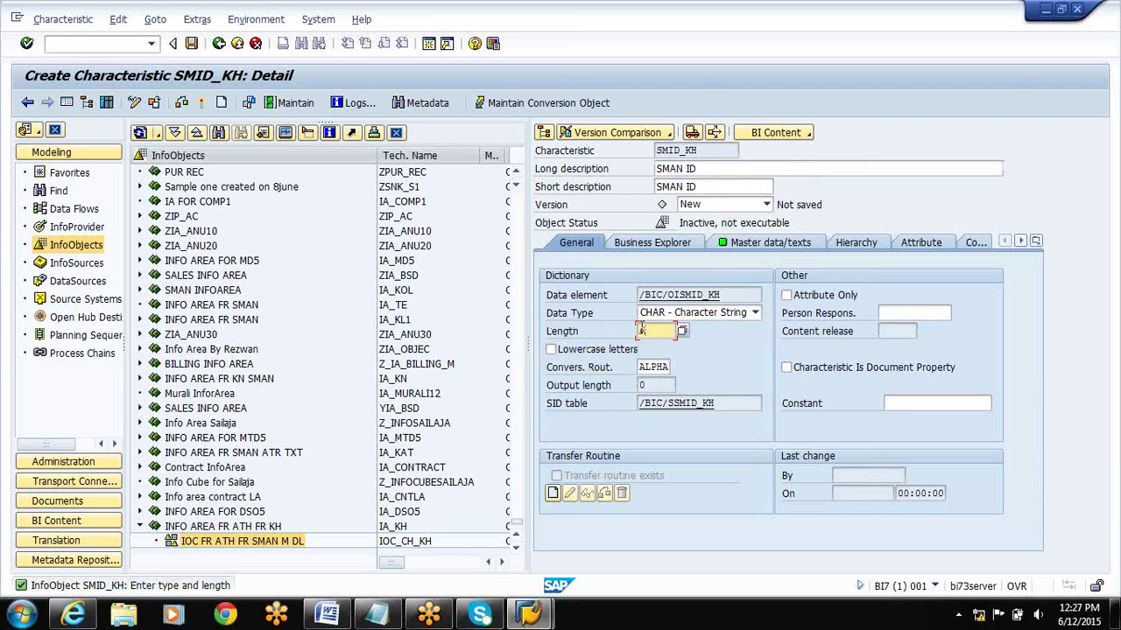
type("6")
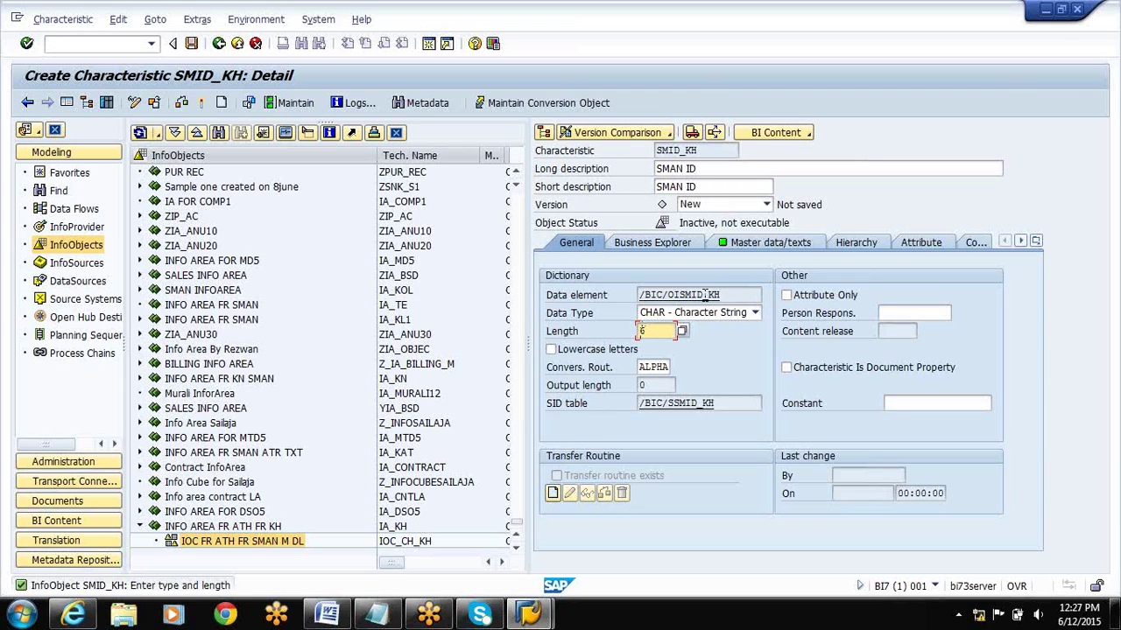
- Enable medium length text in the text table properties of SMID_KH
left_click(757, 244)
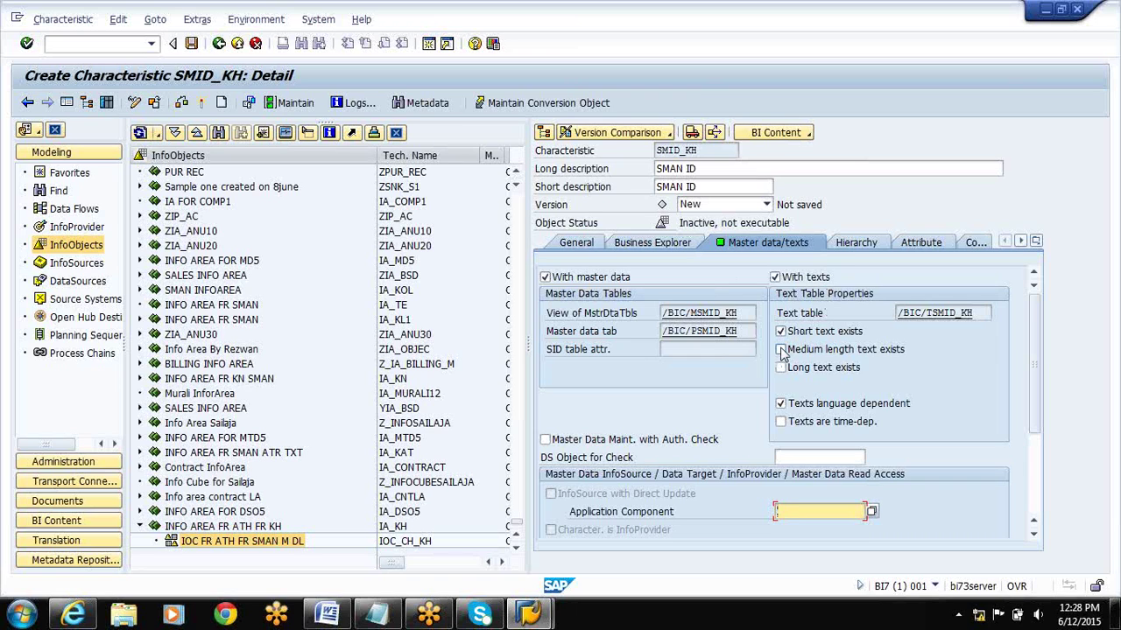
left_click(780, 350)
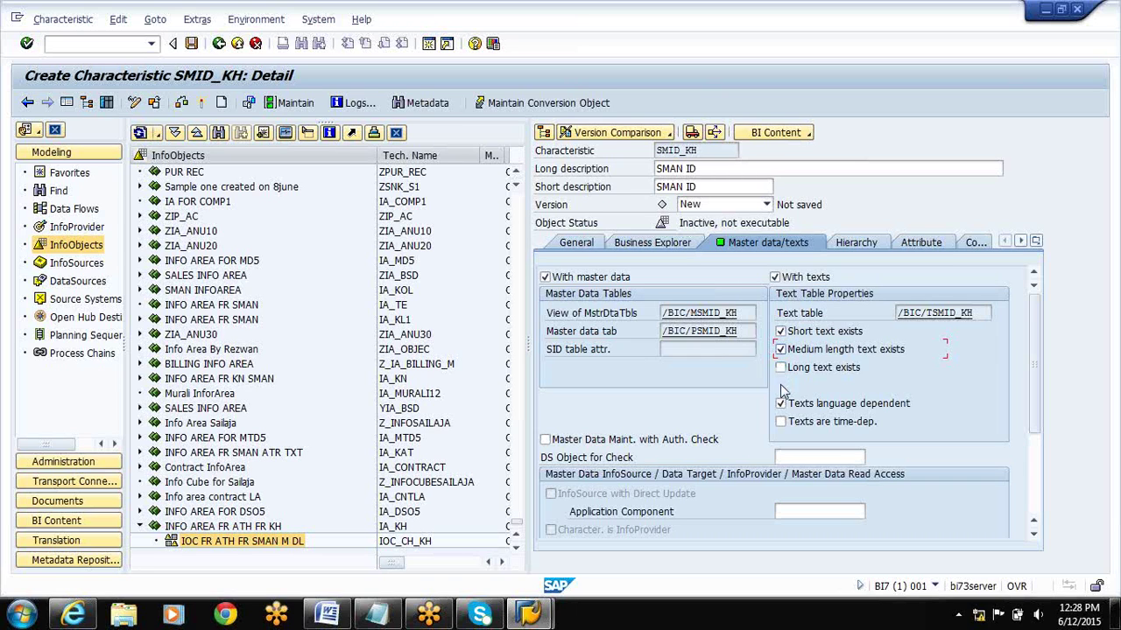
left_click(780, 368)
left_click(781, 369)
- Enter NAME_KH, AGE_KH, ADDR_KH and PHONE_KH as attributes of the characteristic SMID_KH
left_click(915, 245)
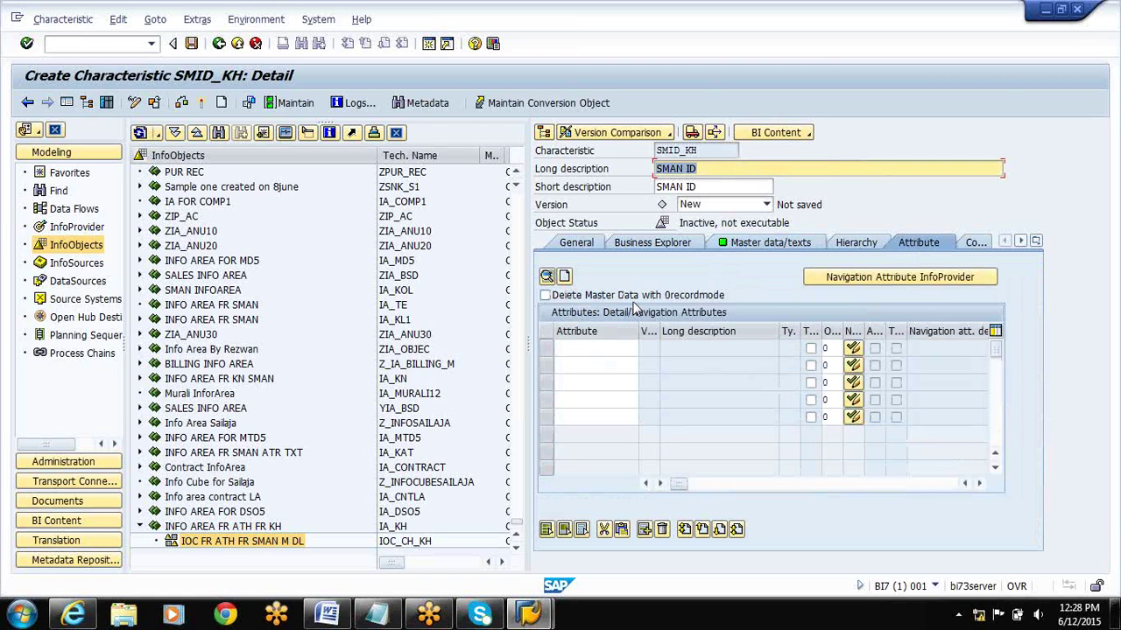
left_click(579, 346)
type("NAME")
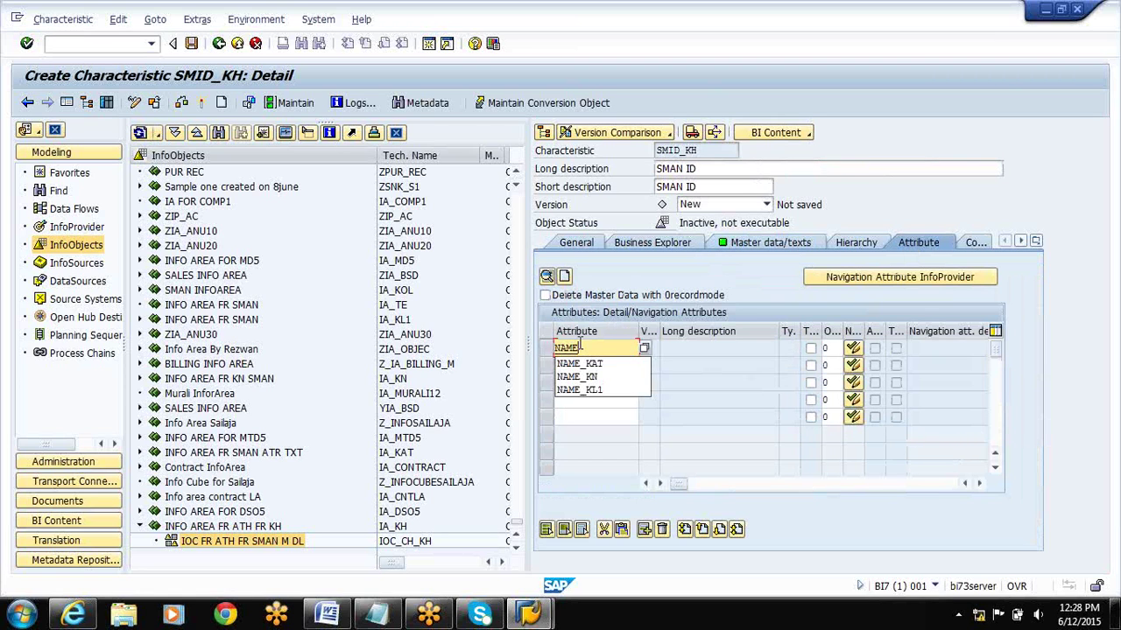
type("_KH")
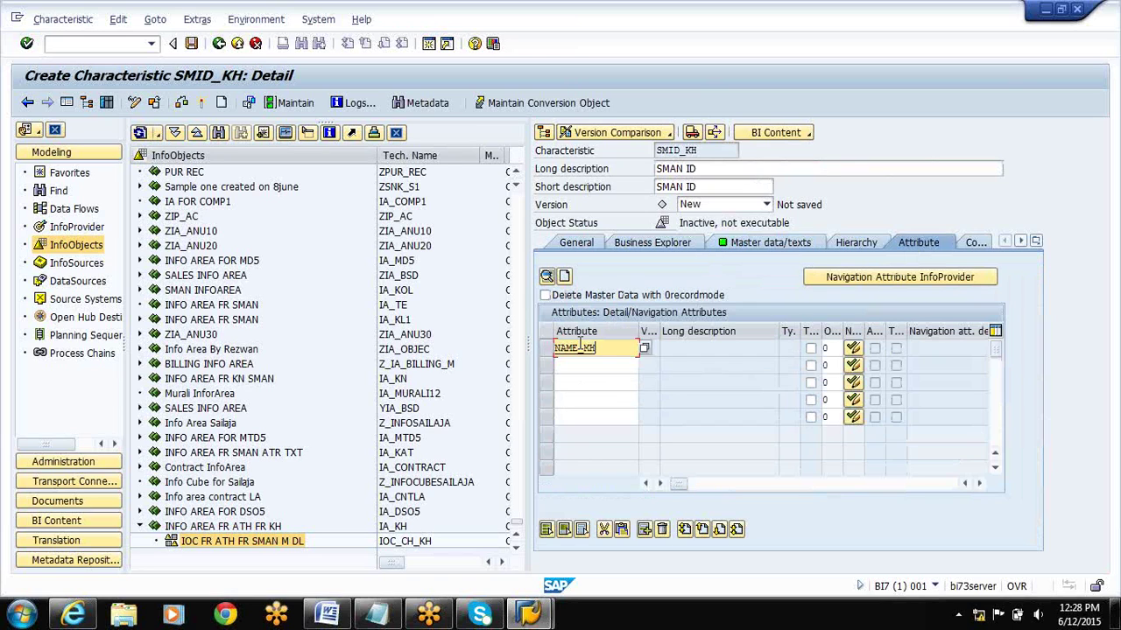
key("Return")
type("AG")
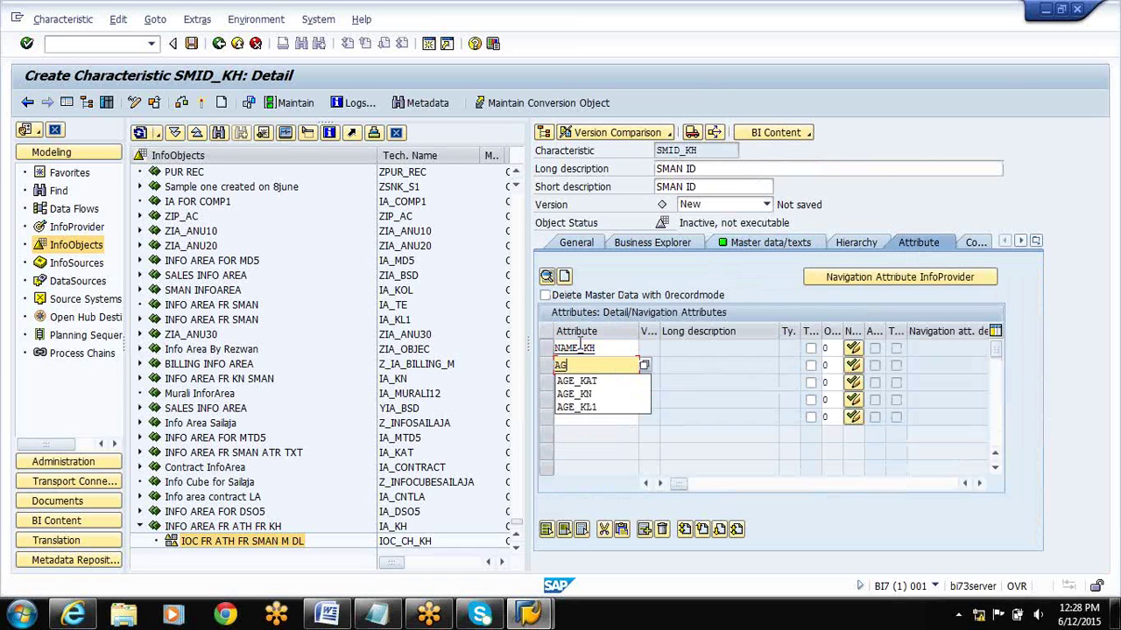
type("E_KH")
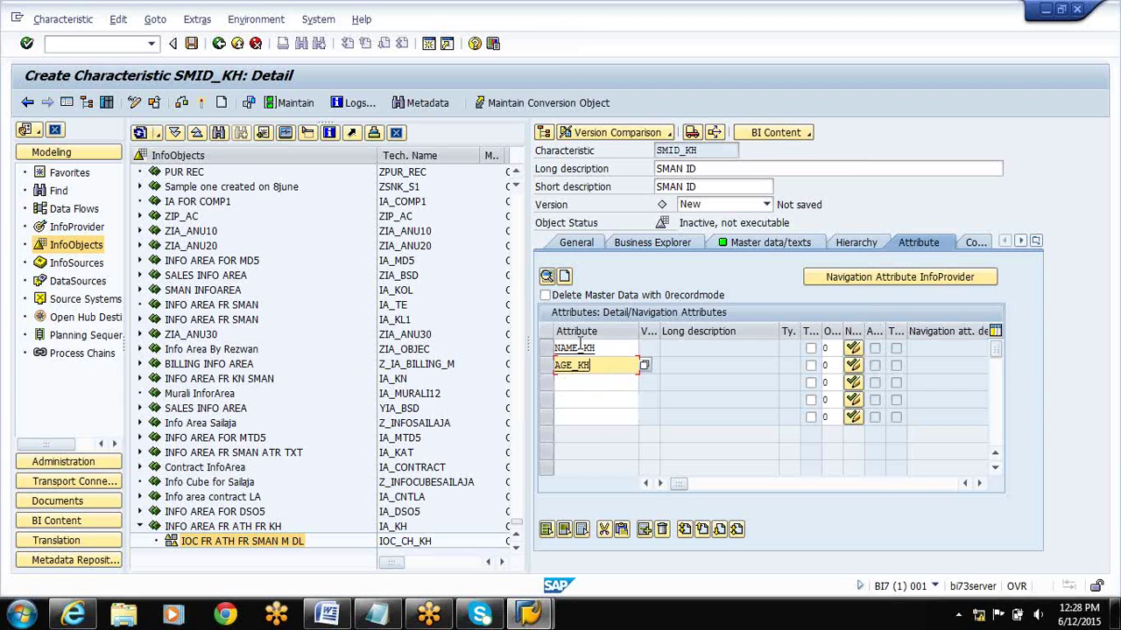
key("Return")
type("ADDR")
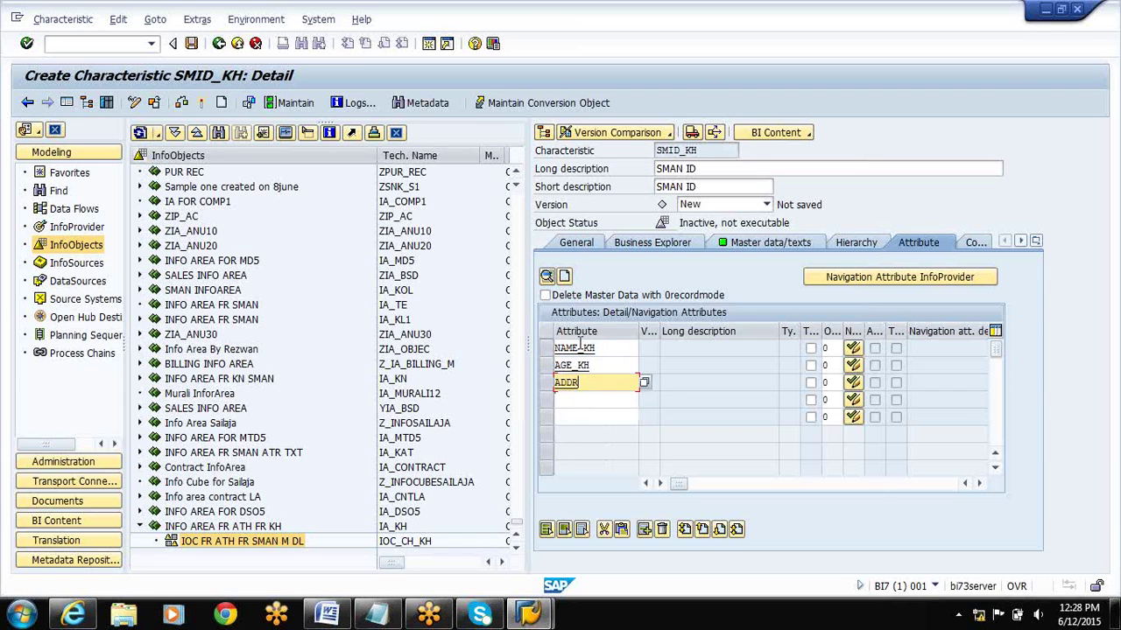
type("_KH")
key("Return")
type("PHON")
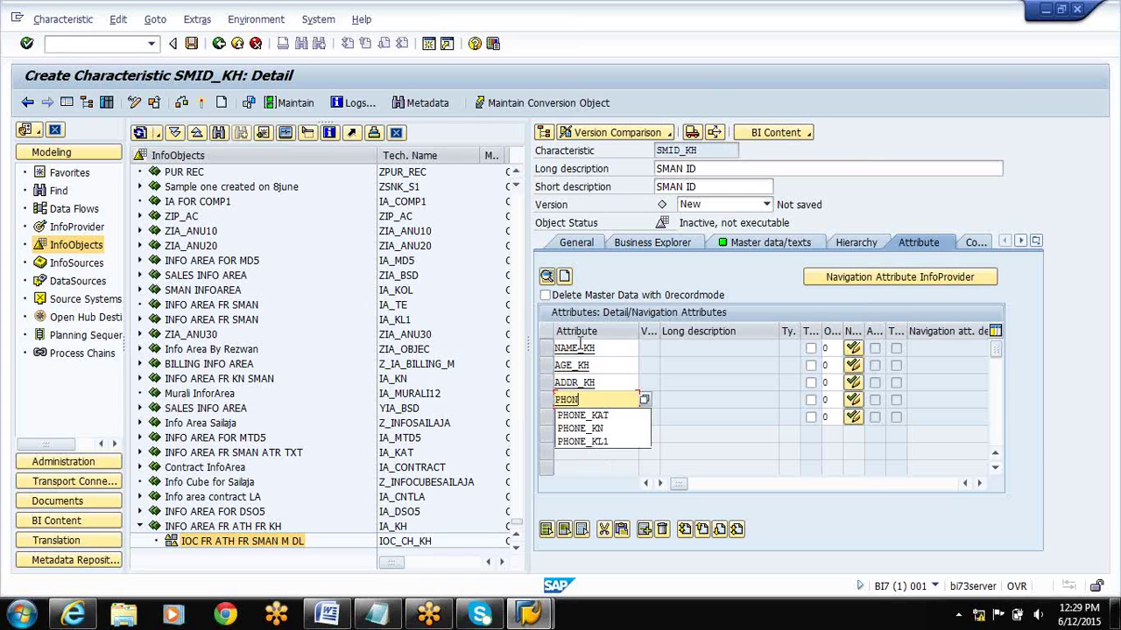
type("E_KH")
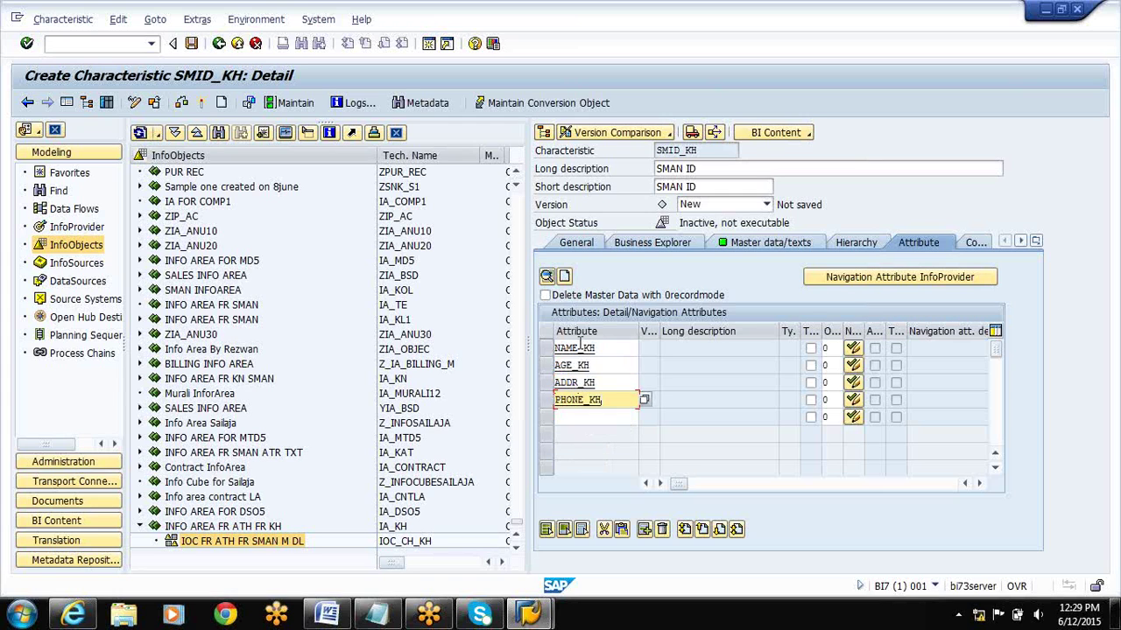
- Create attribute NAME_KH as a characteristic with long description "SMAN NAME", data type CHAR - Character String and length 6
key("Return")
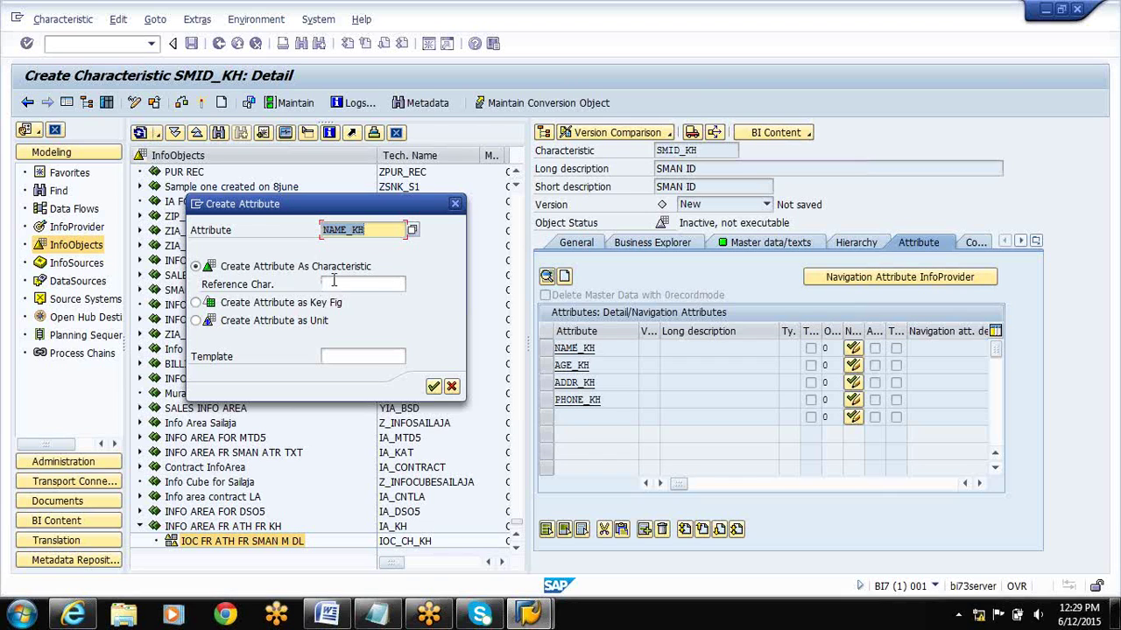
left_click(432, 387)
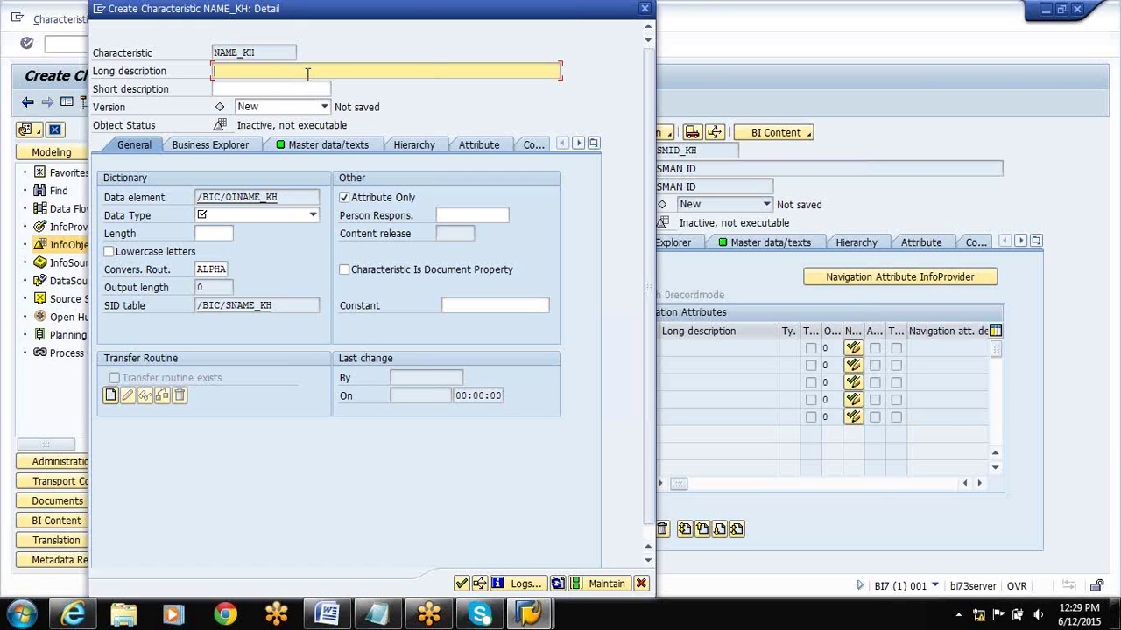
type("SMAN")
key("BackSpace")
type("NAME")
left_click_drag(342, 11, 517, 41)
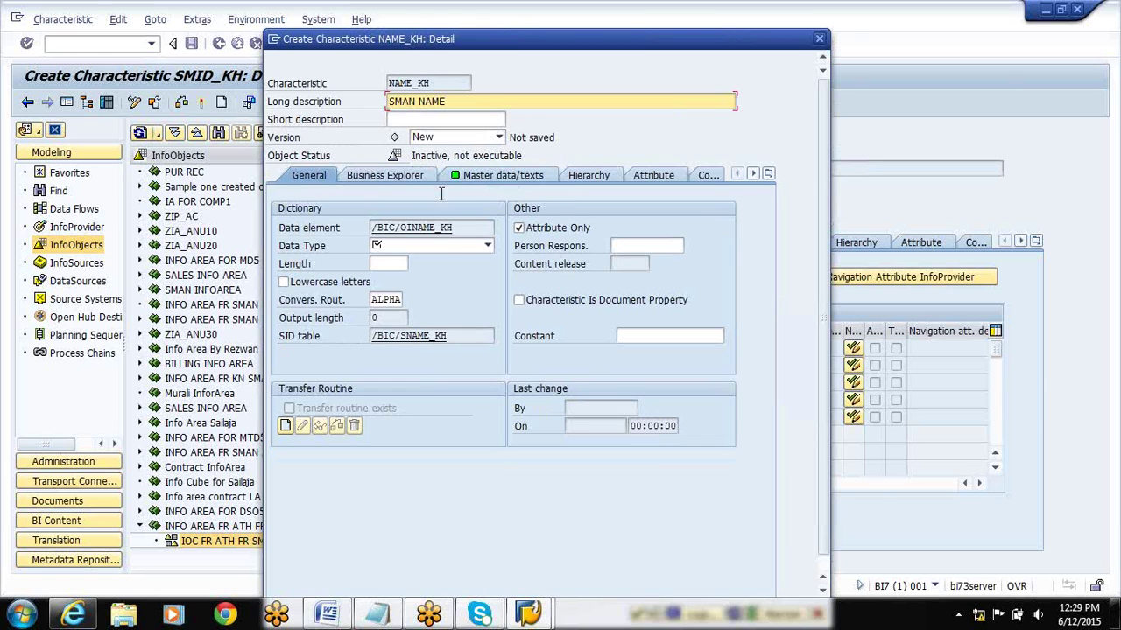
left_click(448, 249)
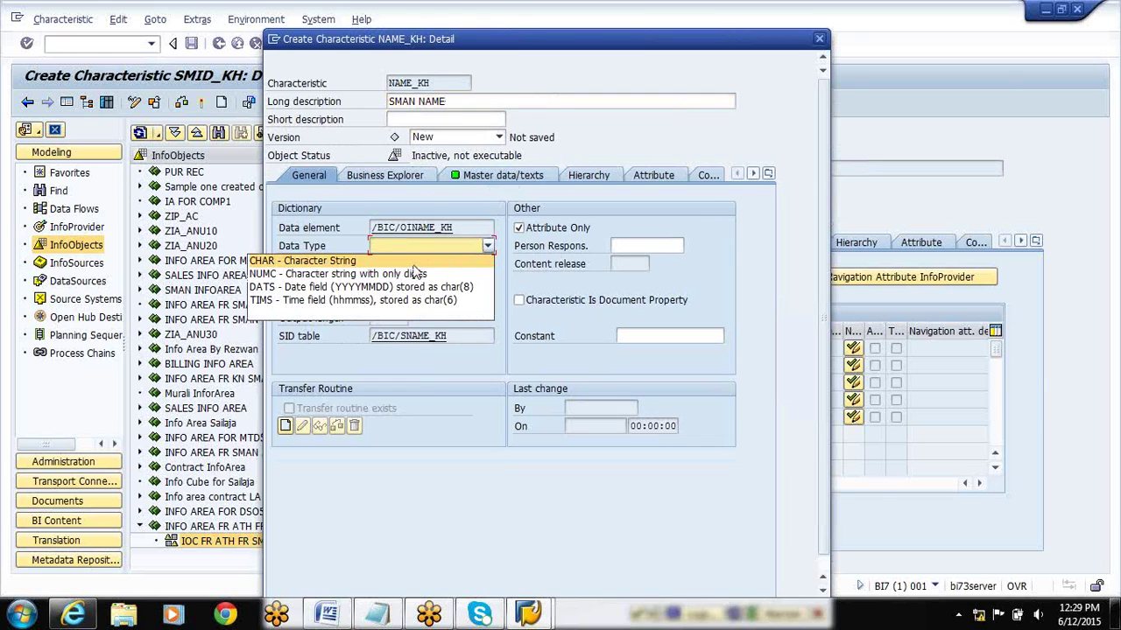
left_click(411, 261)
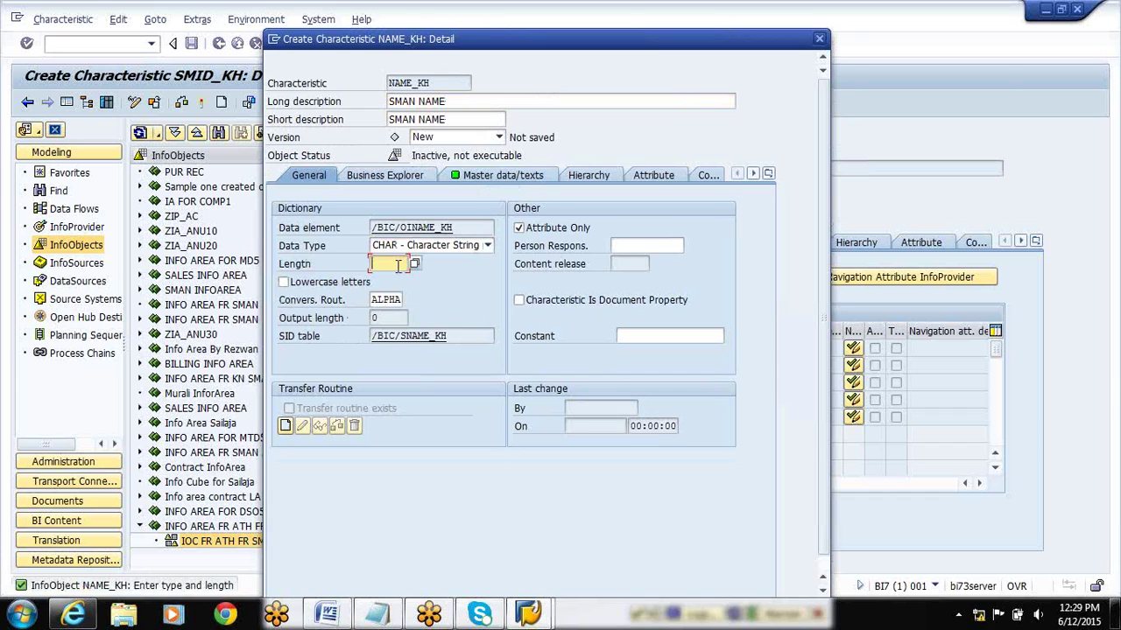
type("6")
left_click_drag(779, 33, 810, 5)
left_click(666, 586)
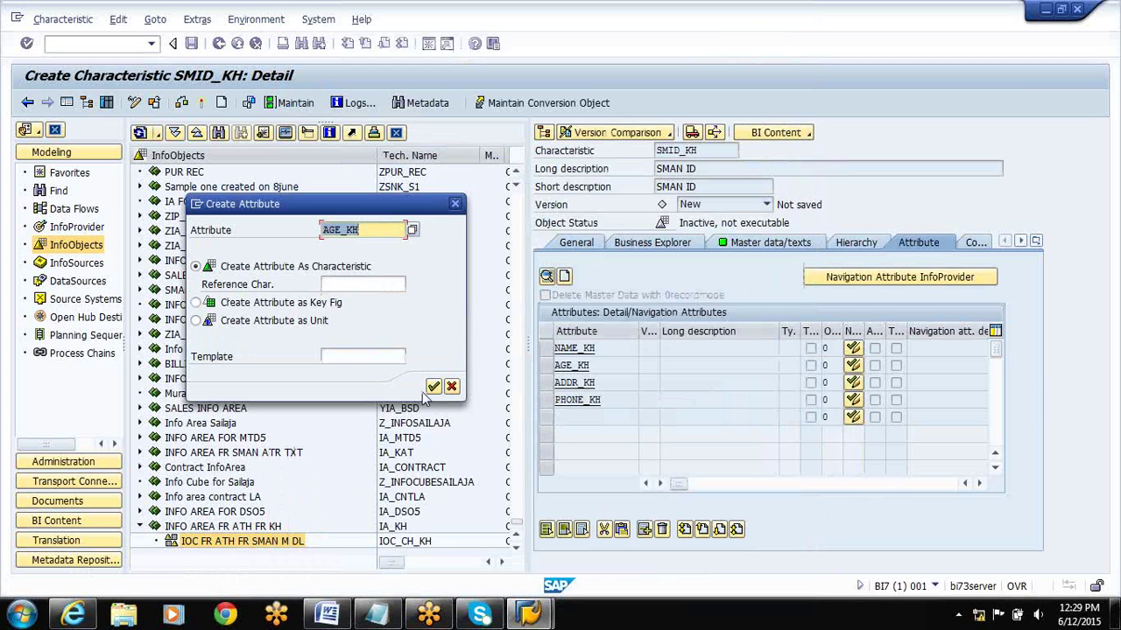
- Create attribute AGE_KH as a characteristic with long description "SMAN AGE", data type NUMC and length 2
left_click(432, 386)
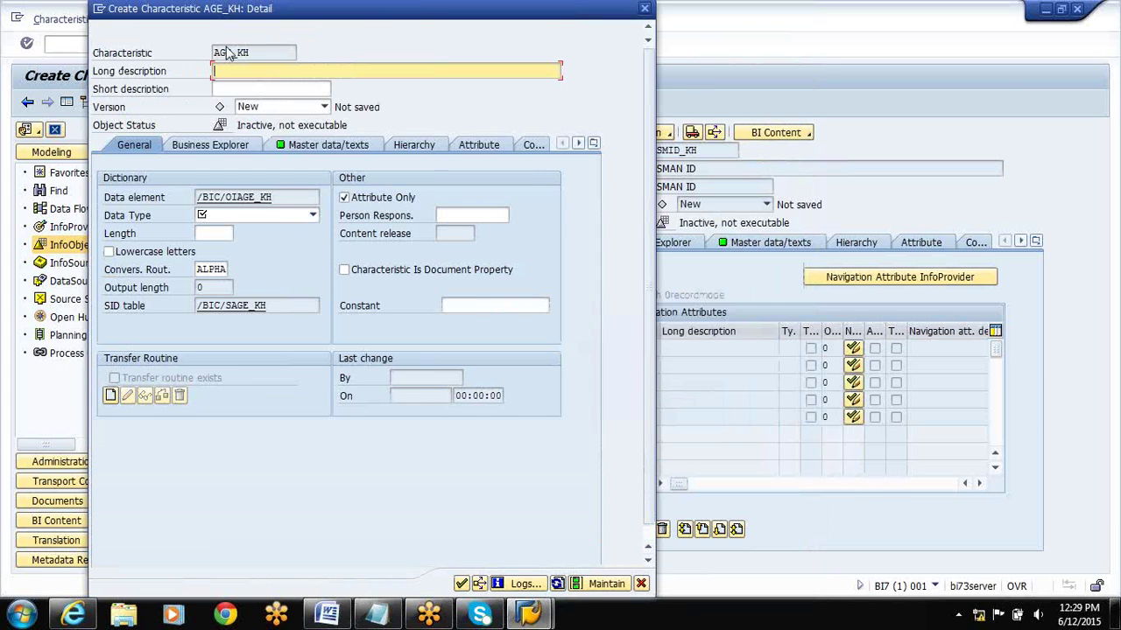
type("SMAN AGE")
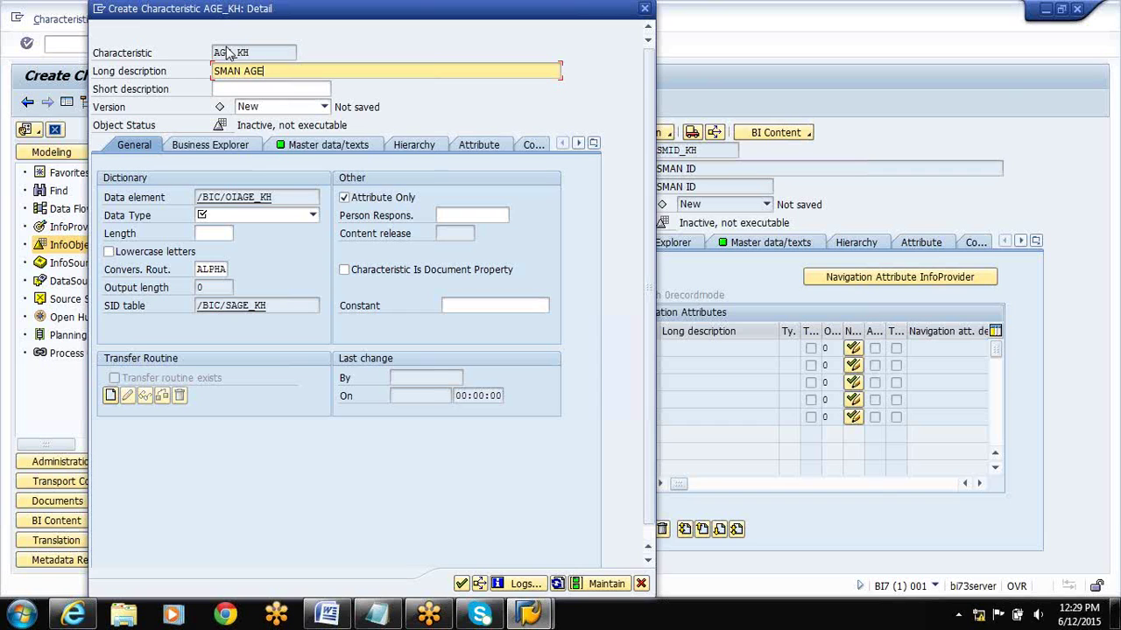
left_click(269, 215)
left_click(240, 242)
left_click(217, 234)
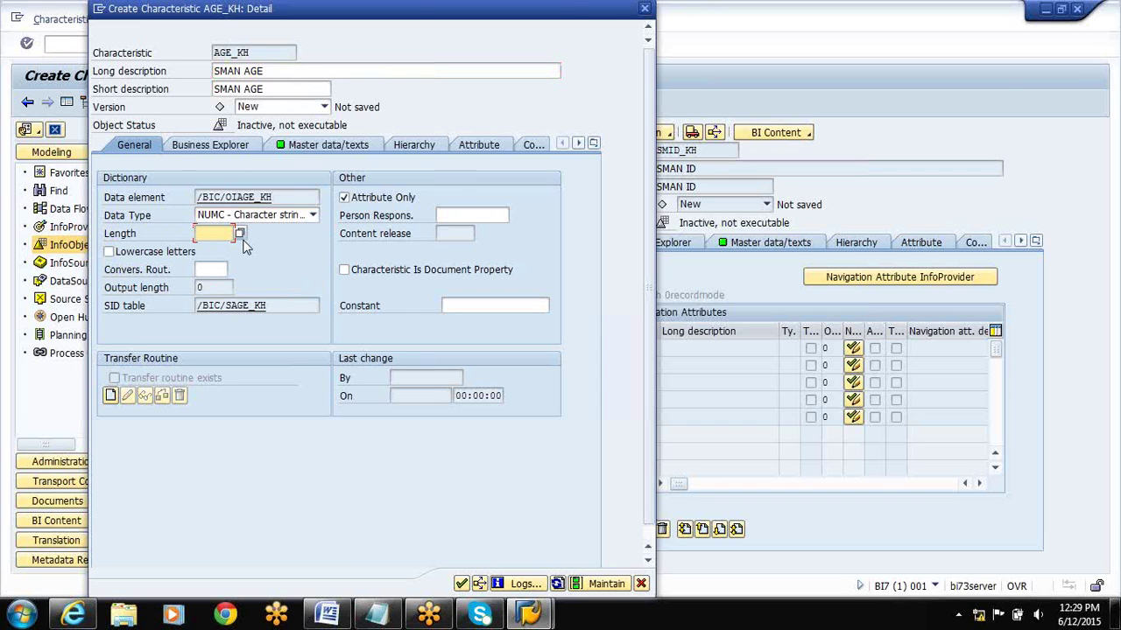
type("2")
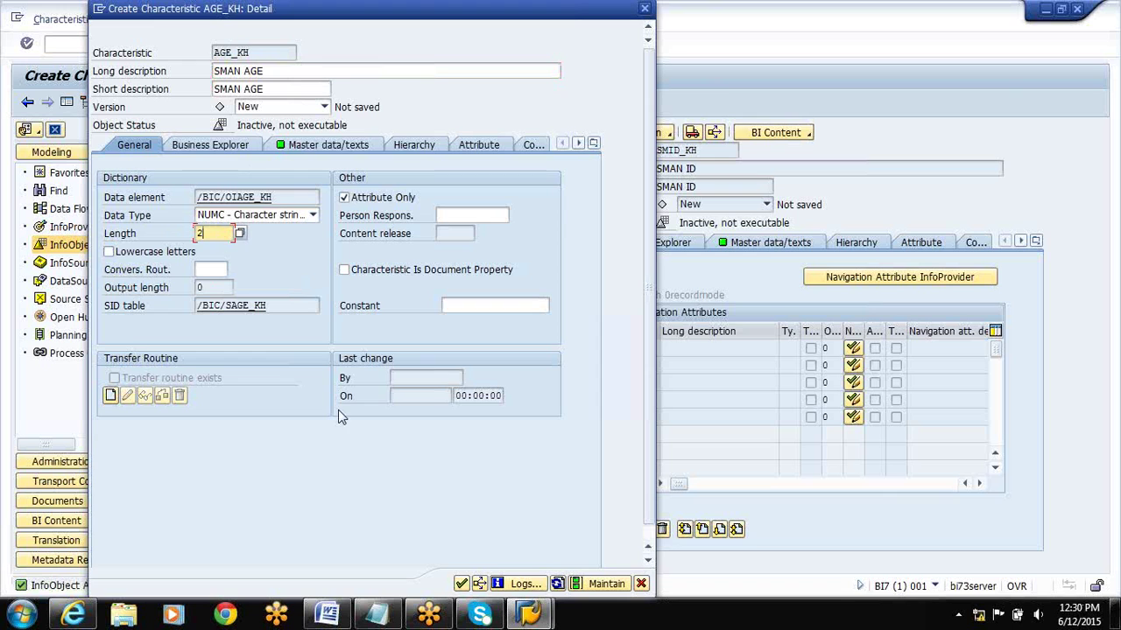
left_click(461, 584)
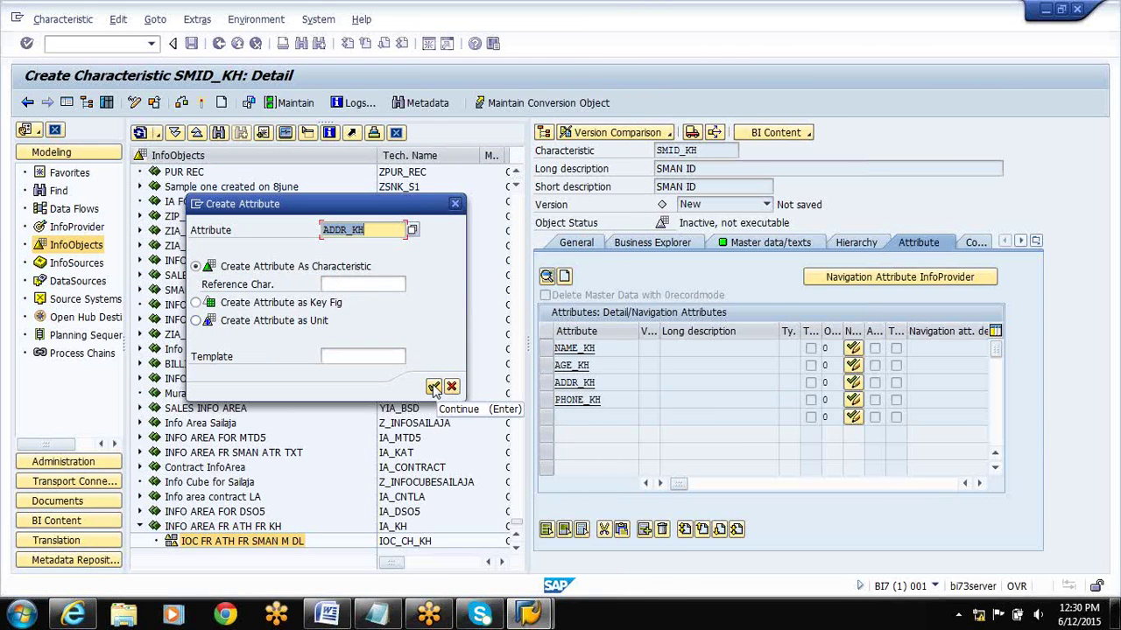
- Create attribute ADDR_KH as a characteristic with long description "SMAN ADDR", data type CHAR - Character String and length 6
left_click(434, 387)
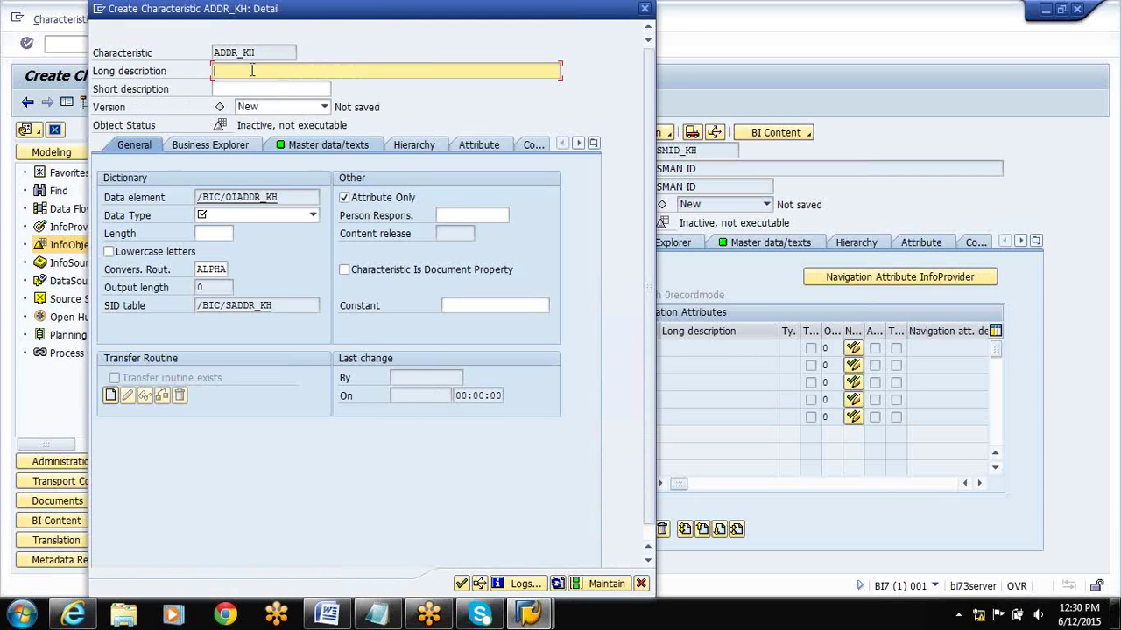
type("SMAN ADDR")
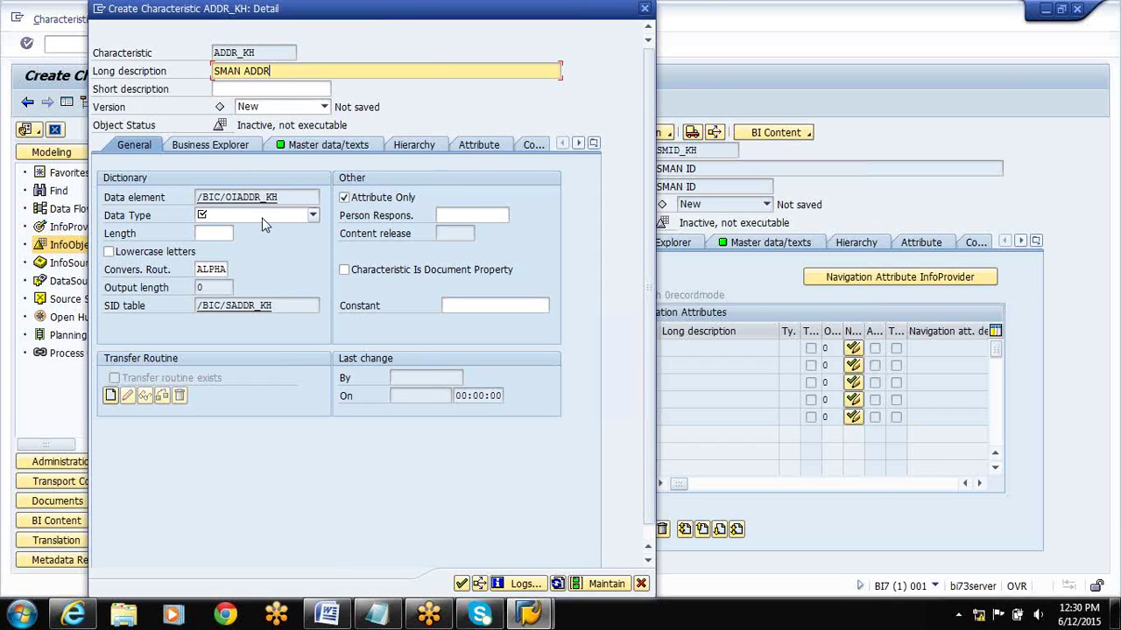
left_click(313, 214)
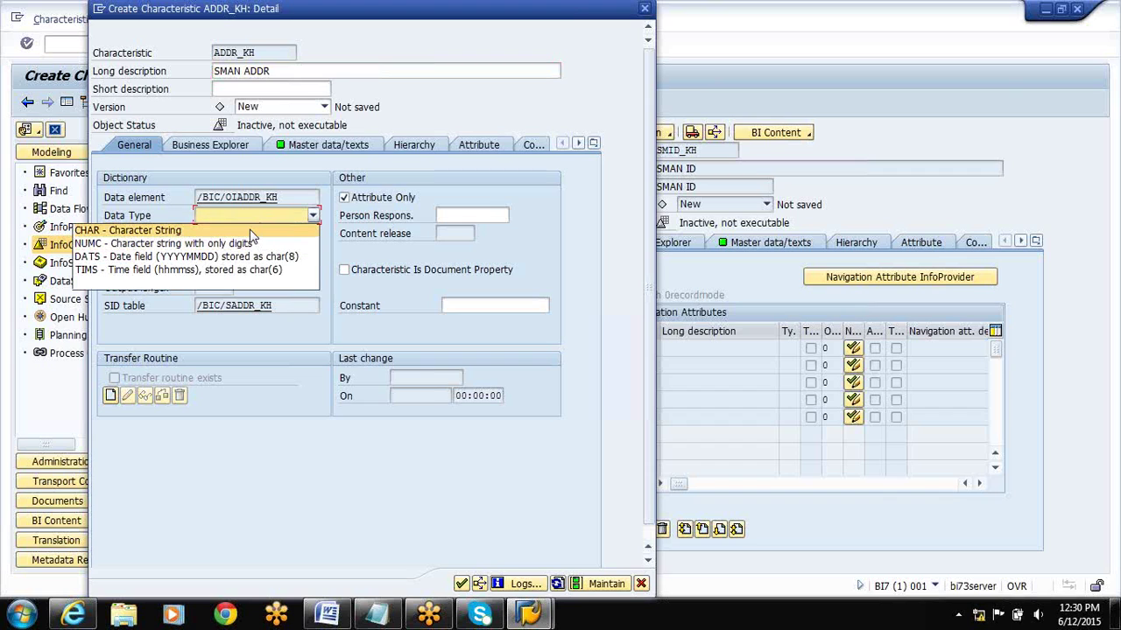
left_click(249, 231)
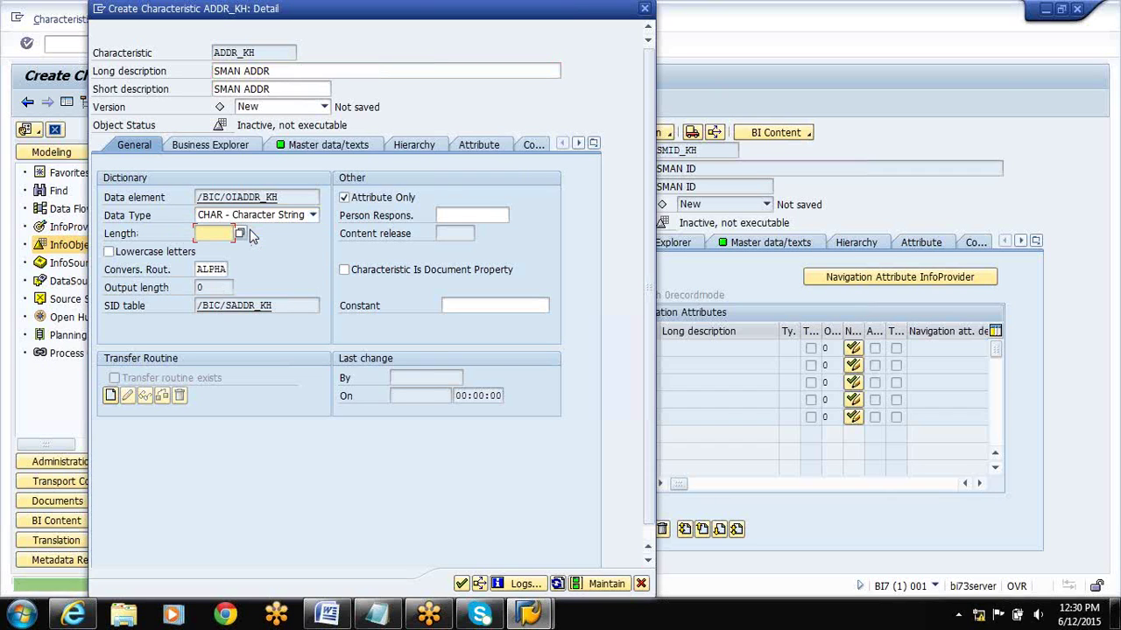
type("6")
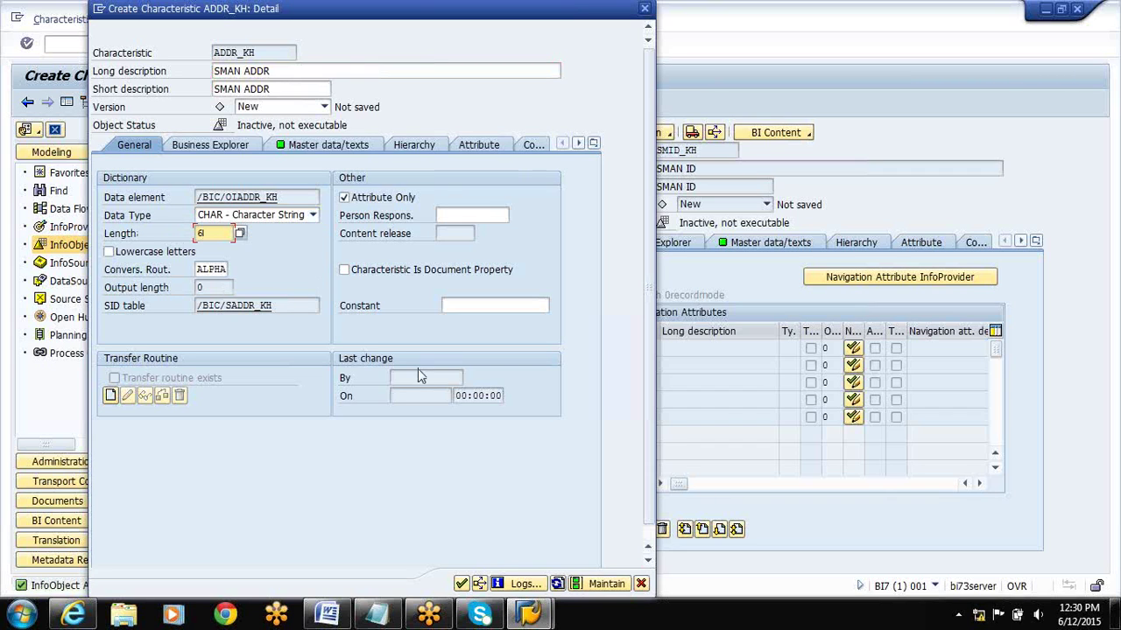
left_click(462, 584)
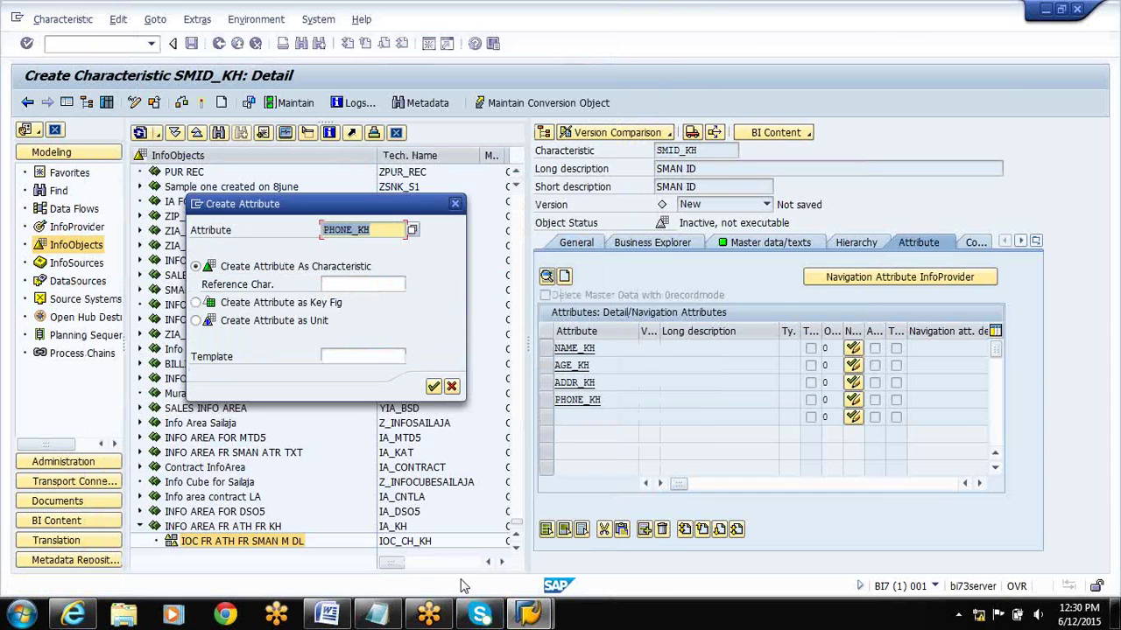
- Create attribute PHONE_KH as a characteristic with long description "SMAN PHONE", data type NUMC and length 10
left_click(434, 387)
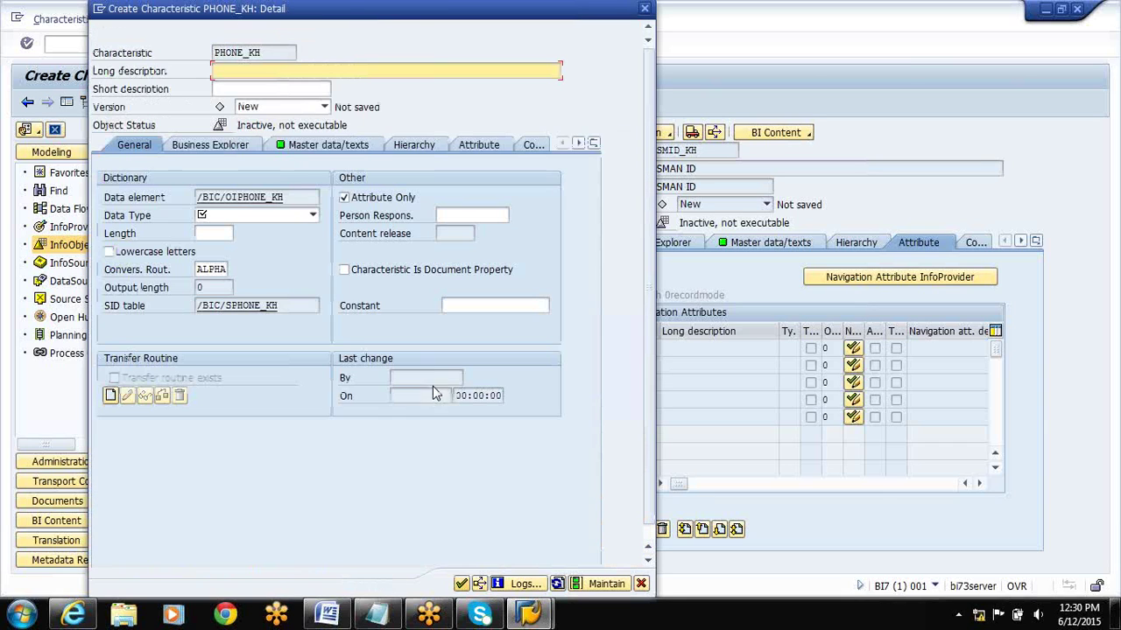
type("SMAN ")
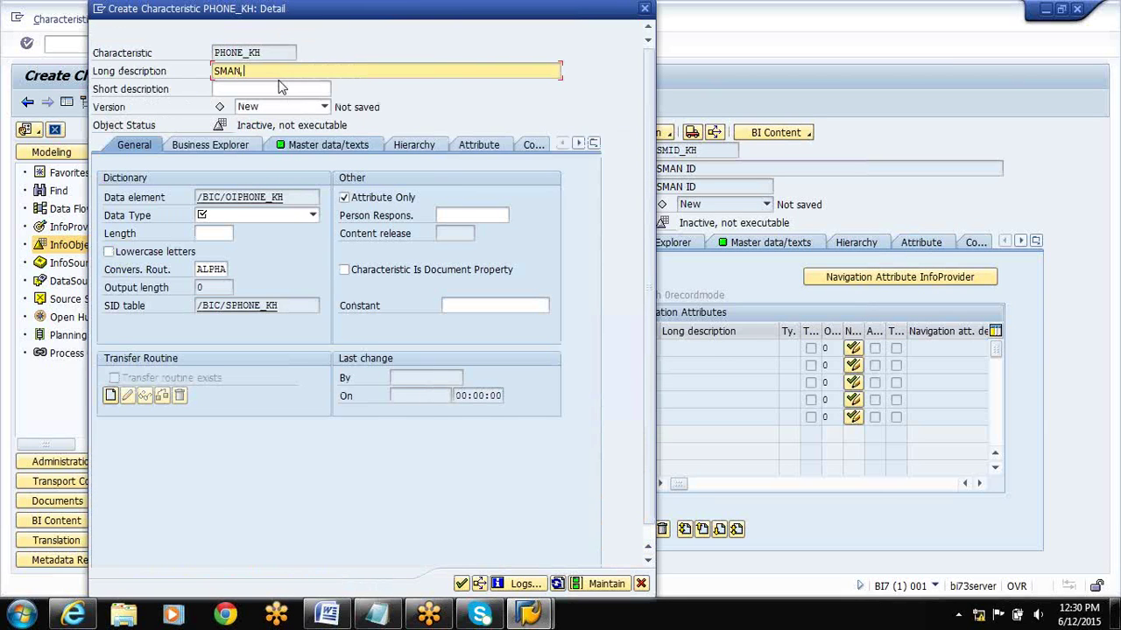
type("PHONE")
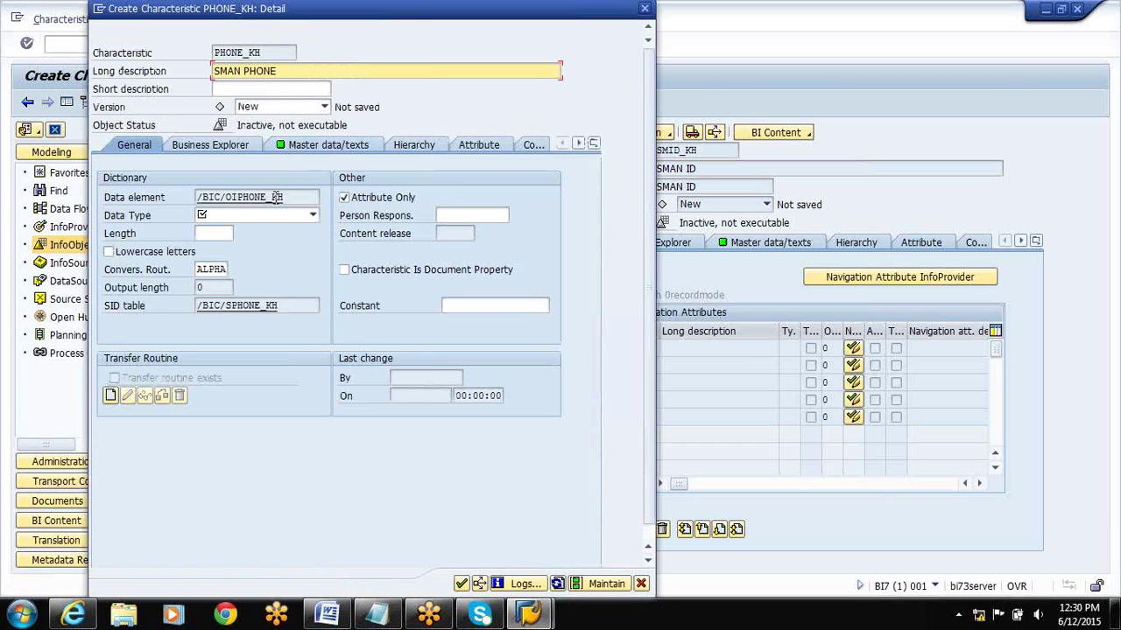
left_click(313, 215)
left_click(252, 244)
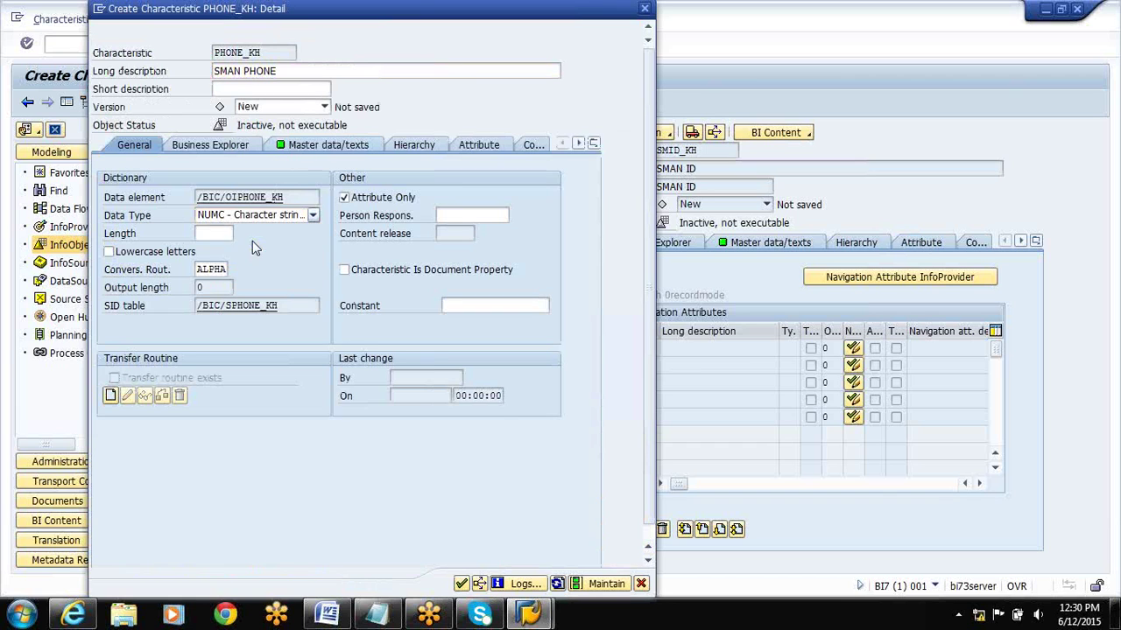
left_click(219, 233)
type("10")
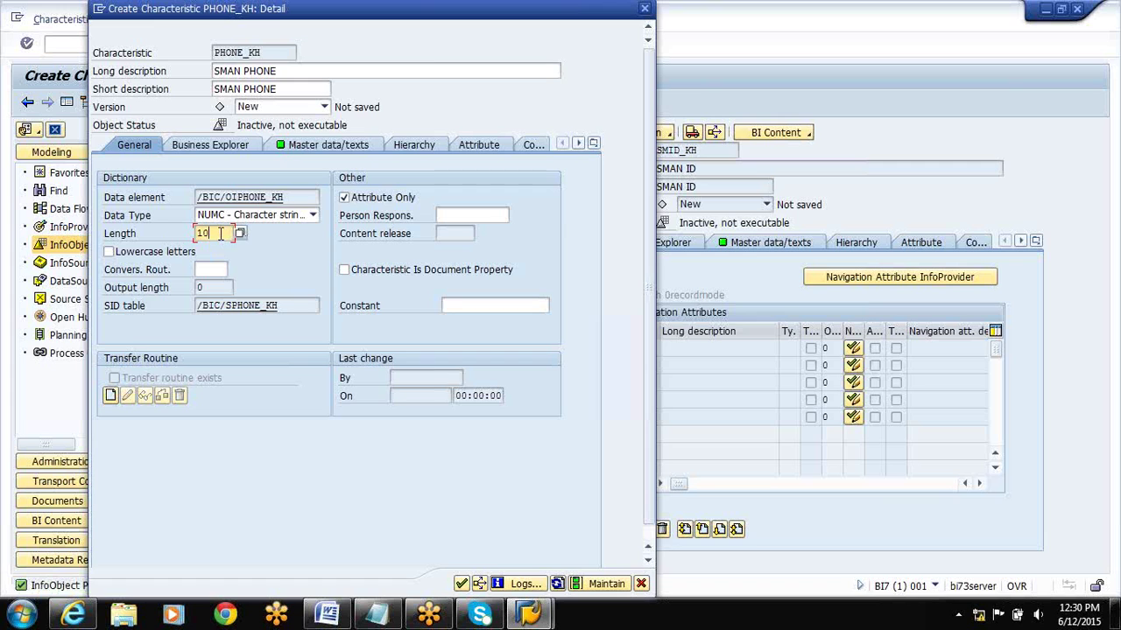
left_click(461, 584)
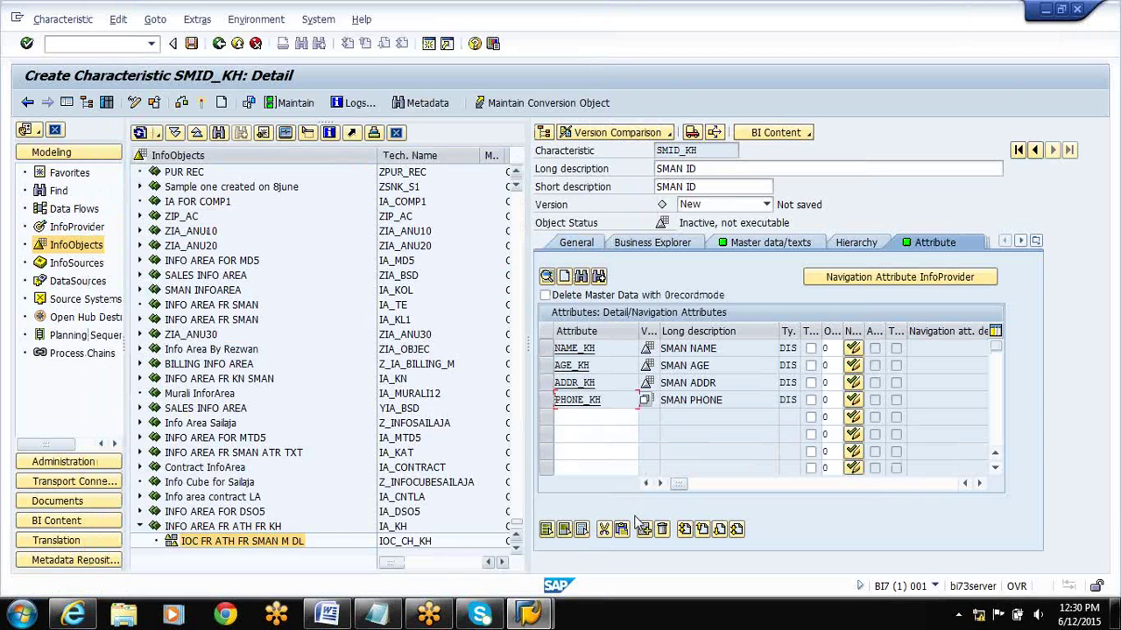
- Activate SMID_KH together with its dependent InfoObjects, saving to package ZPACK_JSH and workbench request BI7K902214
left_click(677, 424)
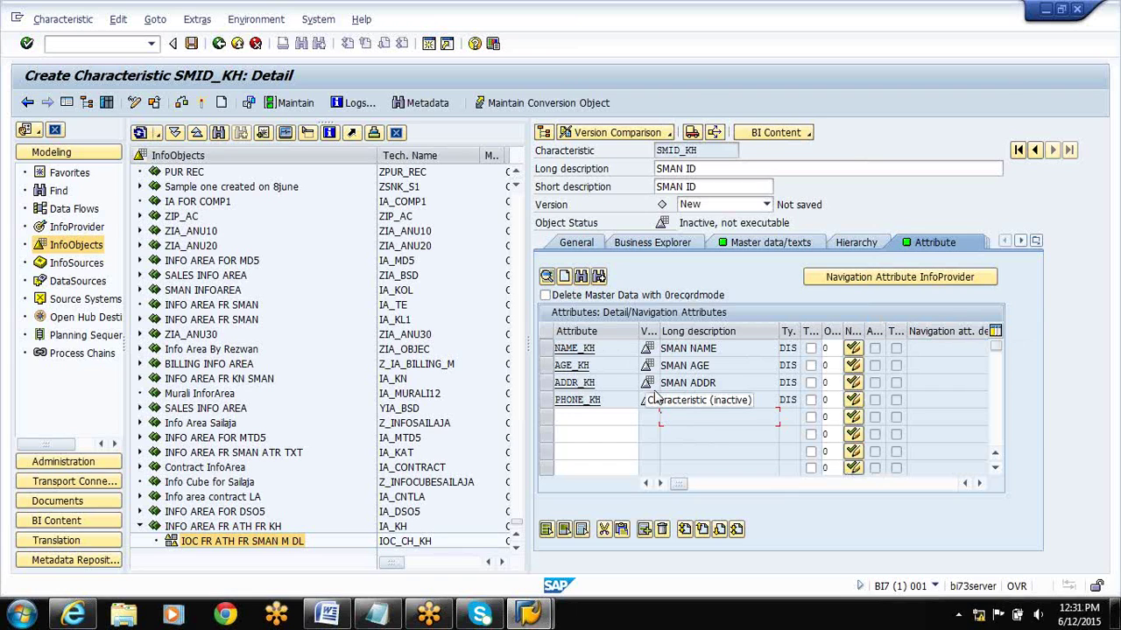
left_click(203, 105)
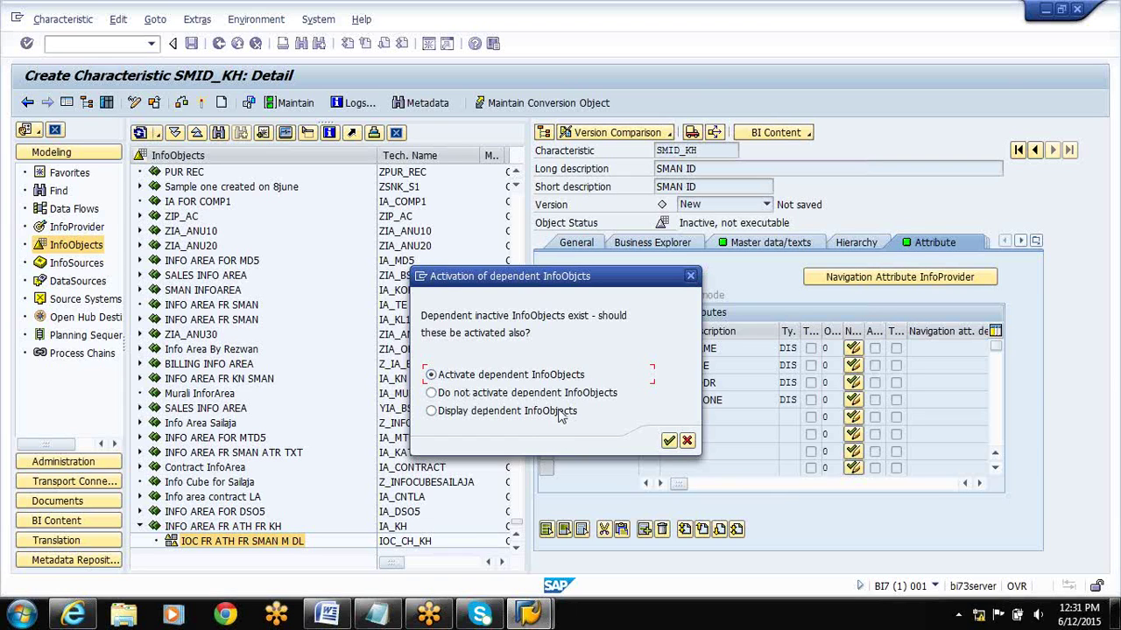
left_click(669, 442)
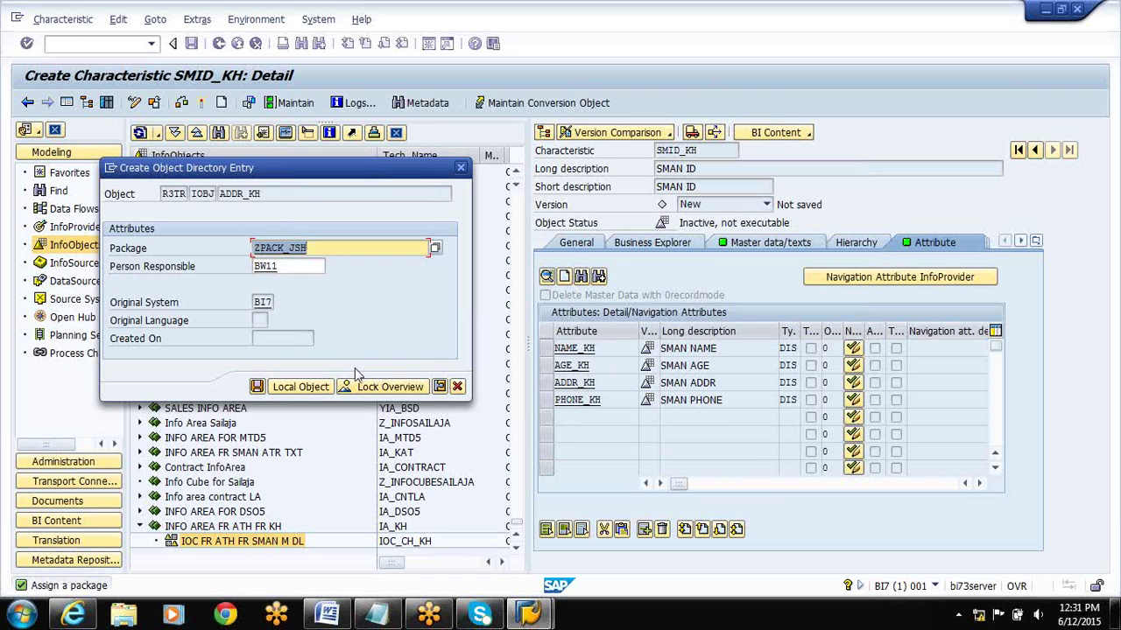
left_click(257, 387)
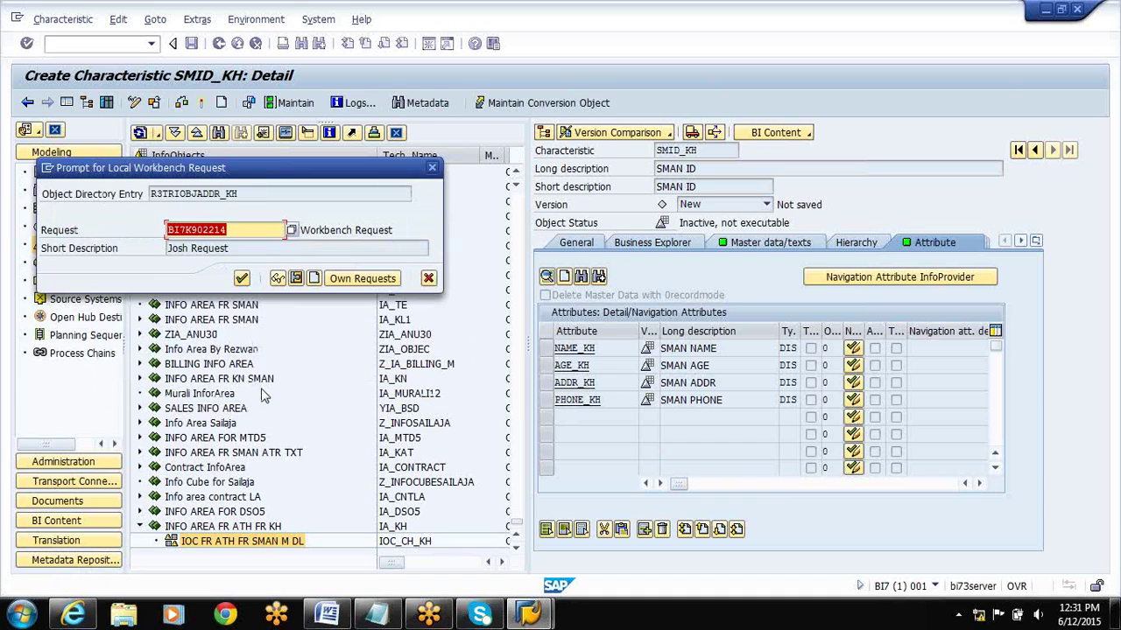
left_click(243, 278)
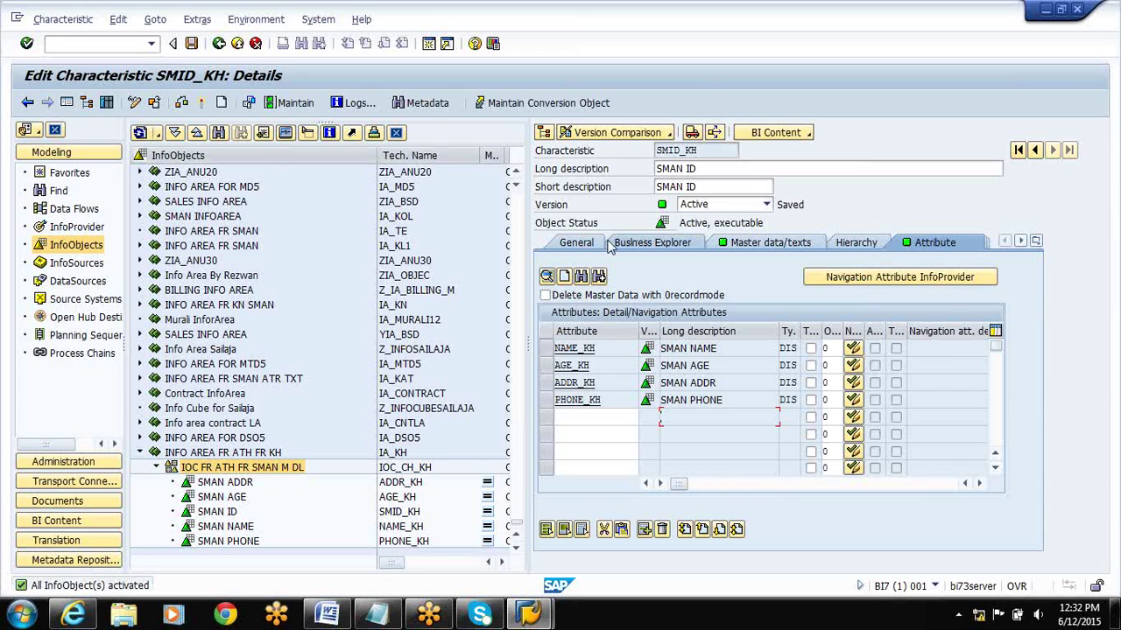
- Examine the general settings with the SID table, and the master data and text tables of SMID_KH
left_click(578, 244)
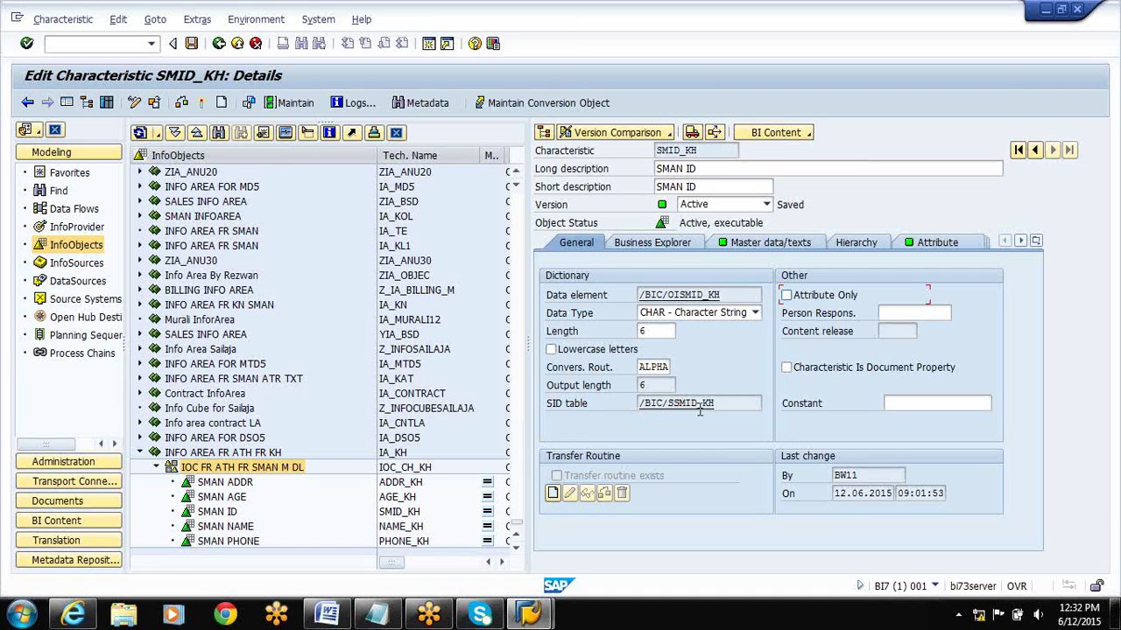
left_click(762, 247)
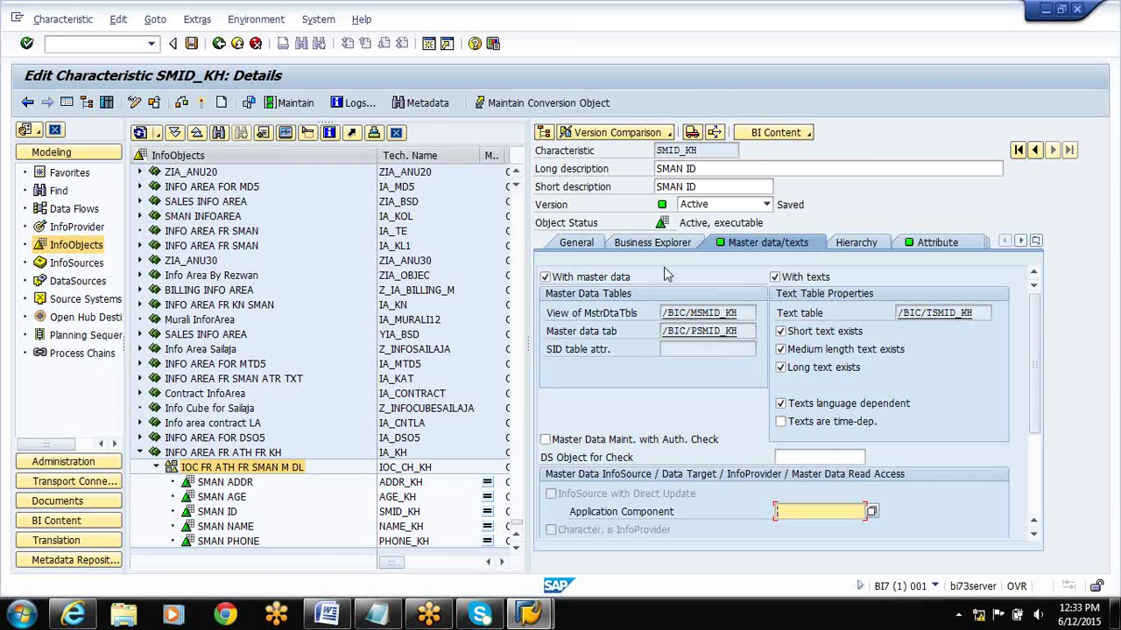
- Check the region and sales office names in the Word hierarchy diagram and create characteristic SREG_KH with long description "SALES REGION"
left_click(222, 103)
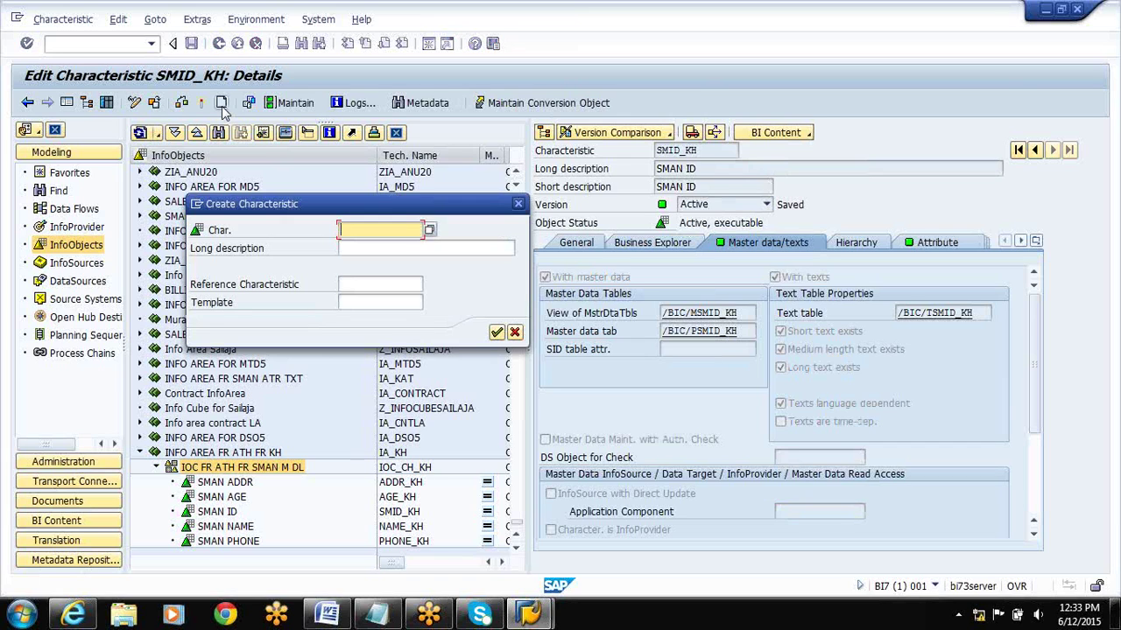
left_click(322, 616)
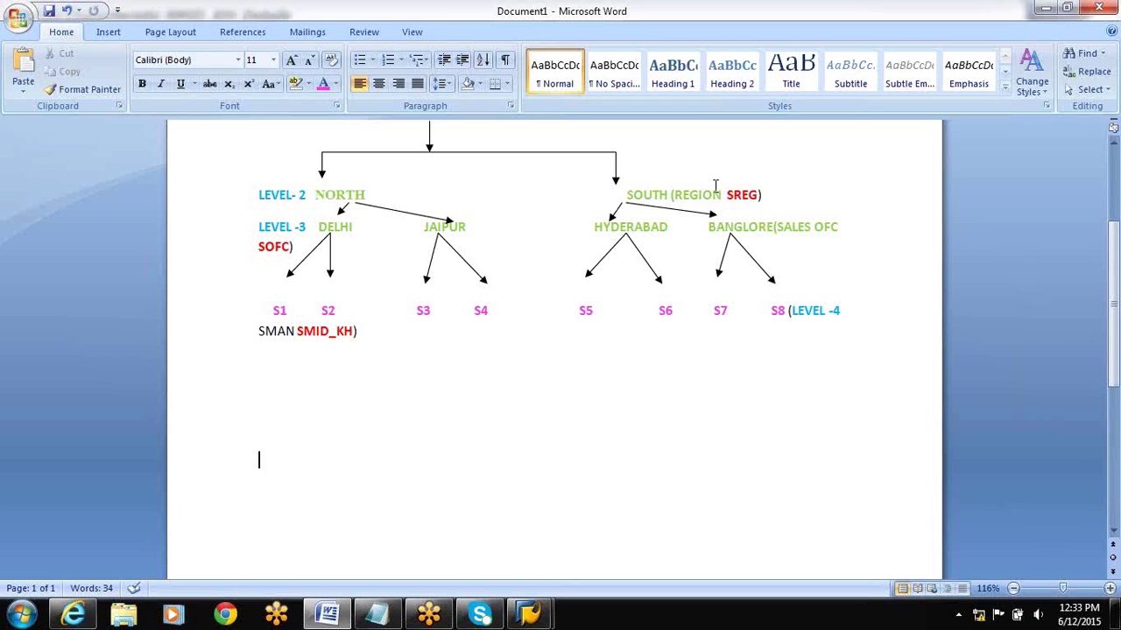
double_click(746, 196)
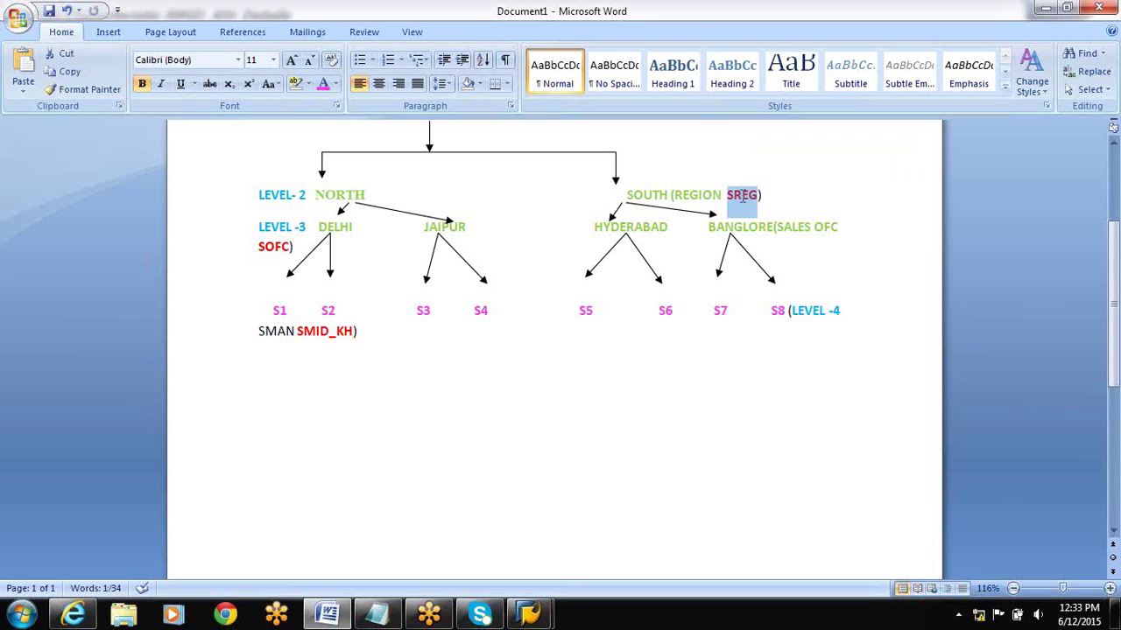
double_click(276, 246)
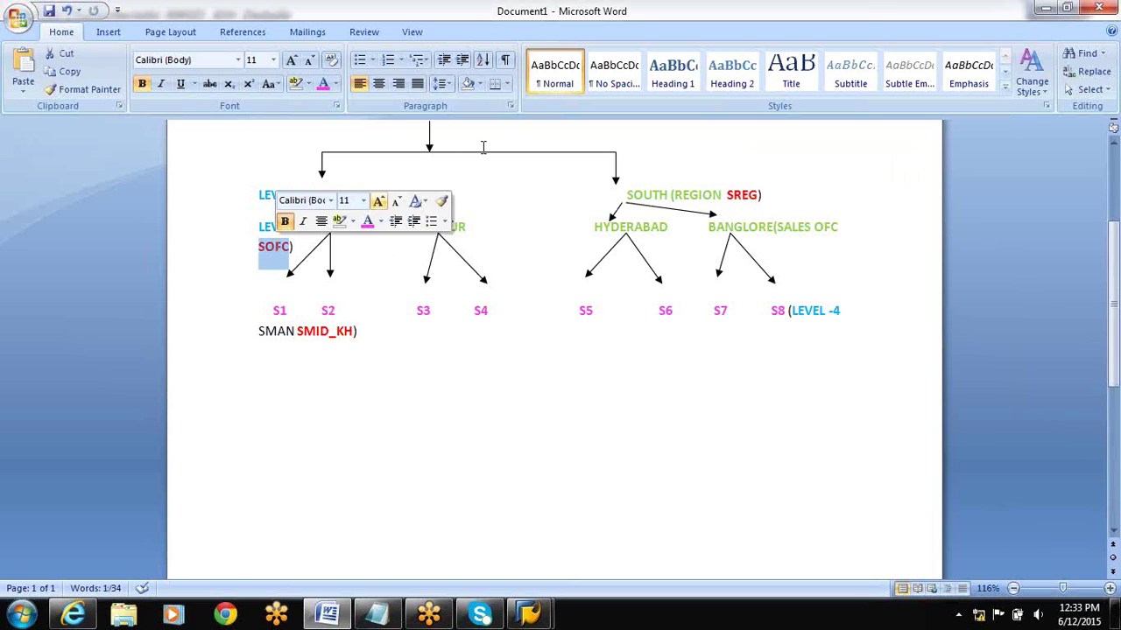
left_click(1042, 10)
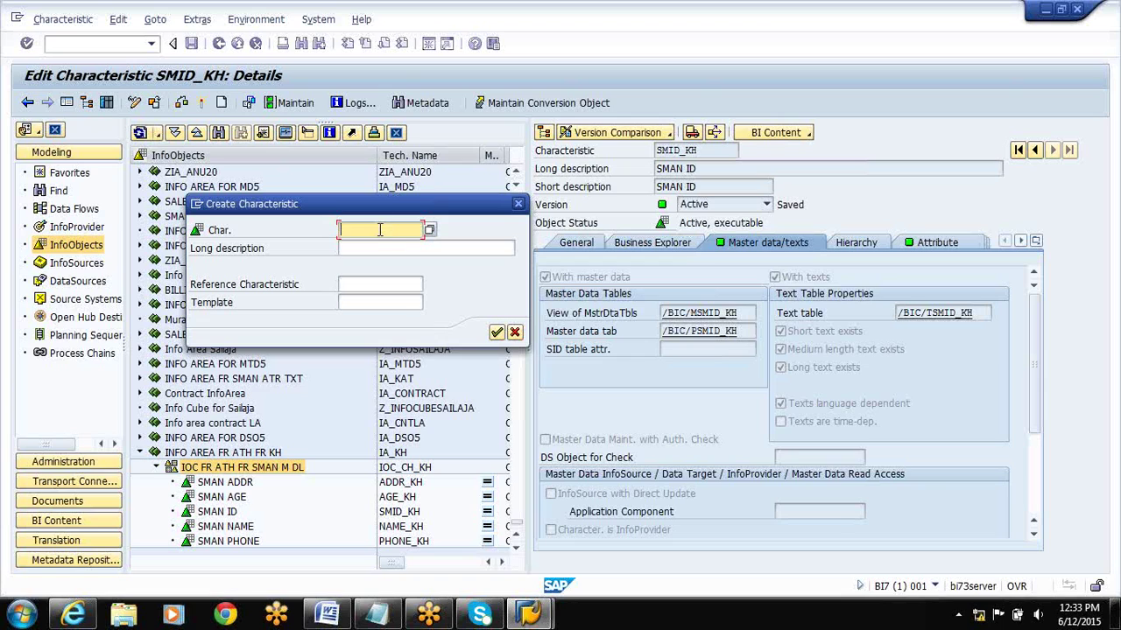
type("SREG_KH")
left_click(371, 246)
type("SALES")
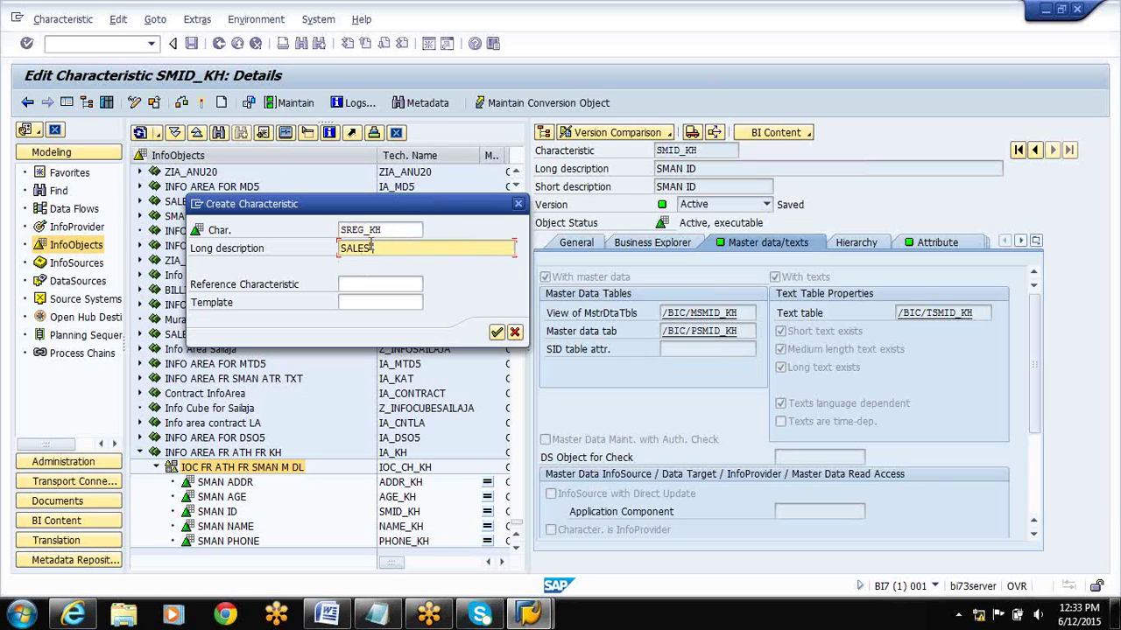
type(" REGION")
left_click(497, 332)
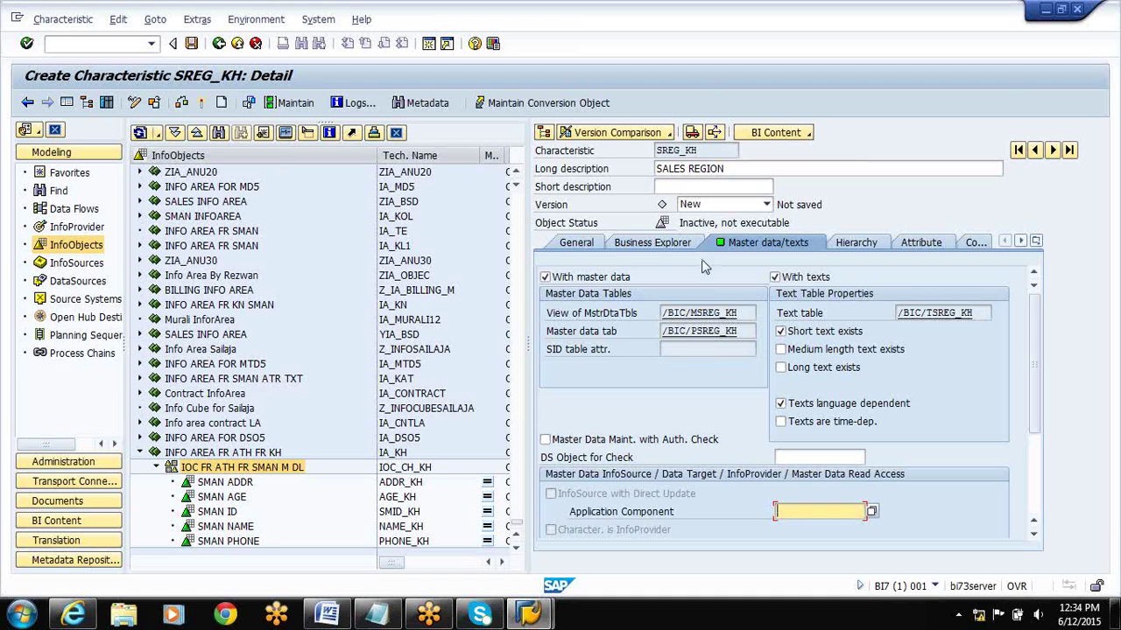
- Set SREG_KH to CHAR - Character String with length 10, and activate it in package ZPACK_JSH with workbench request BI7K902214
left_click(589, 247)
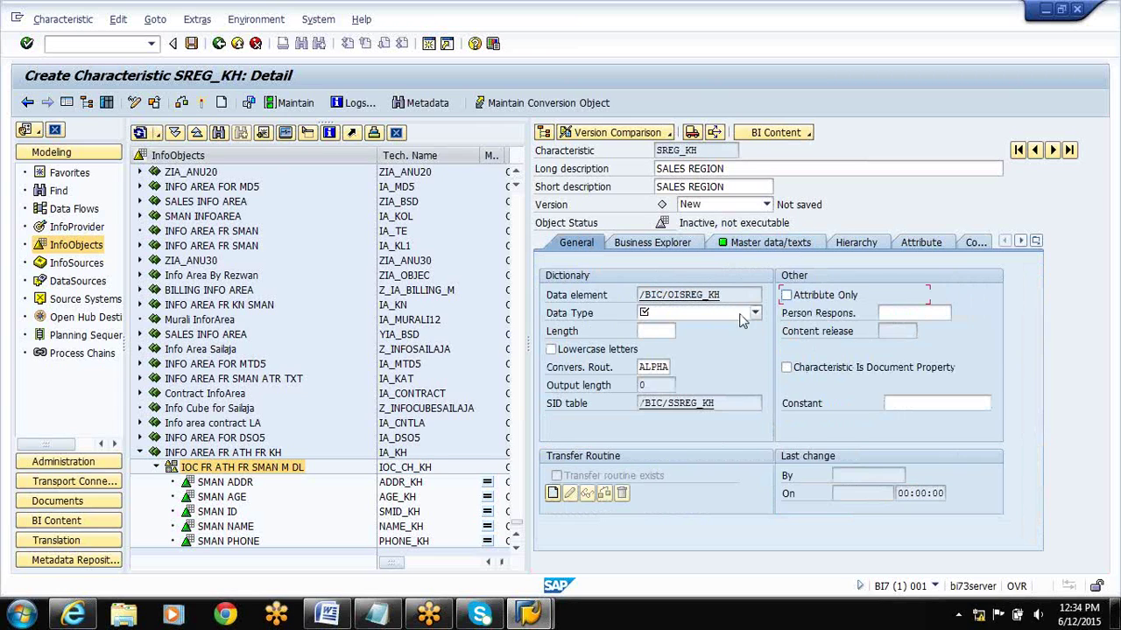
left_click(755, 313)
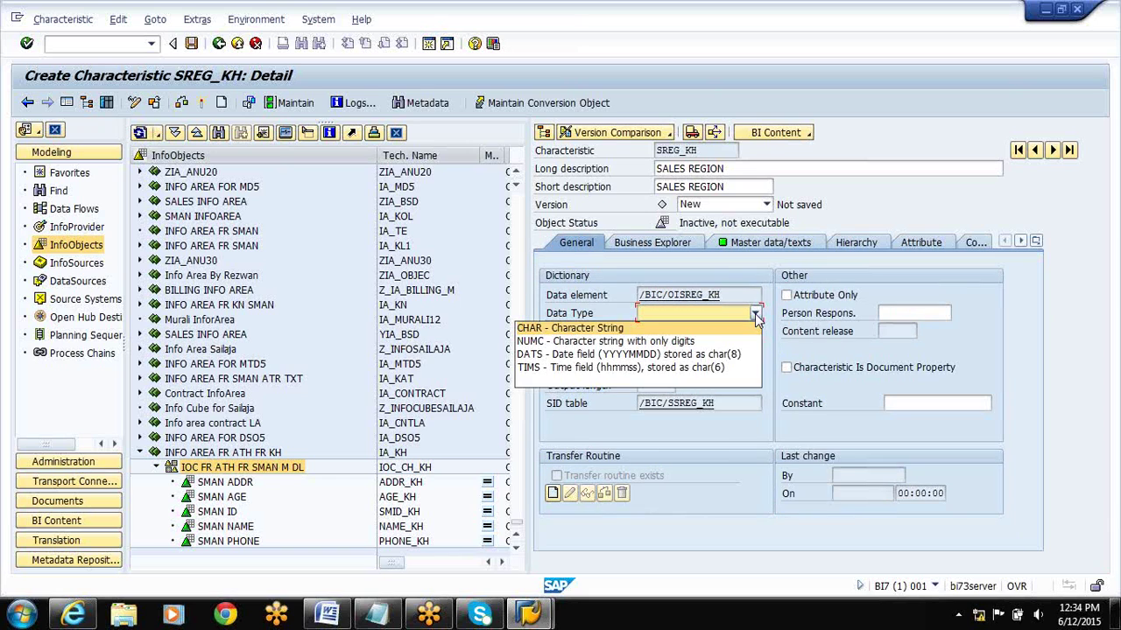
left_click(662, 328)
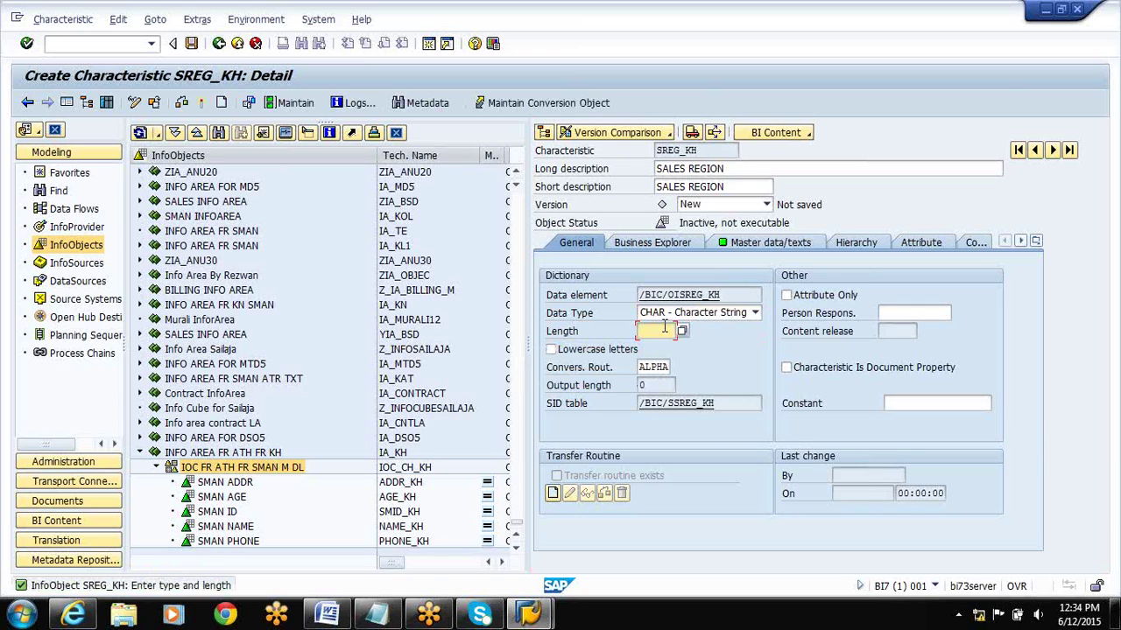
type("10")
left_click(193, 99)
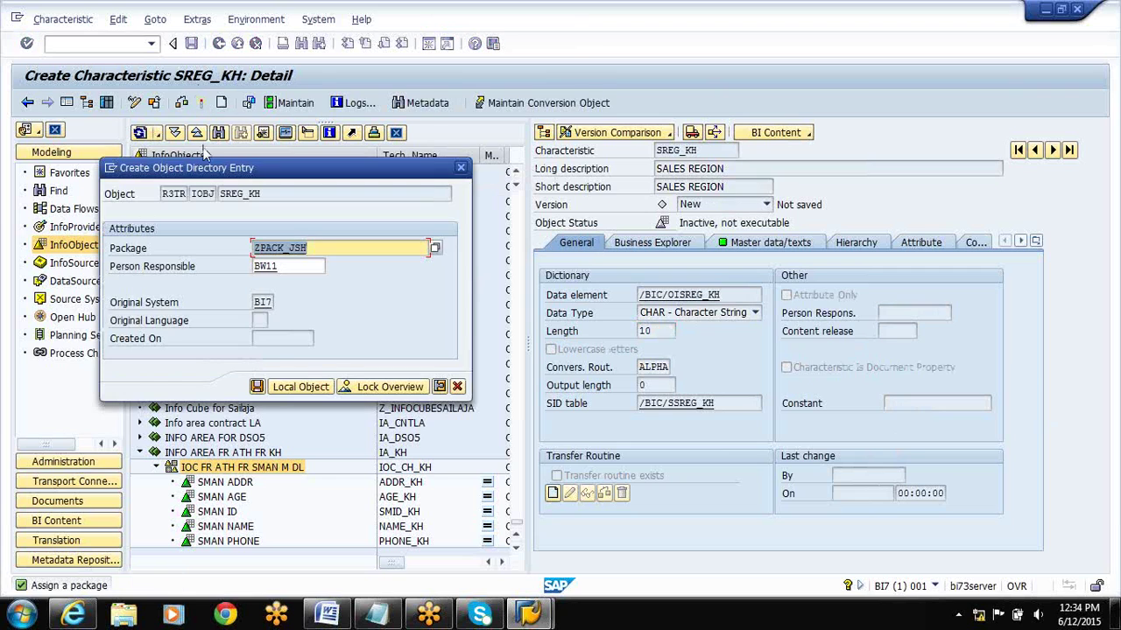
left_click(257, 386)
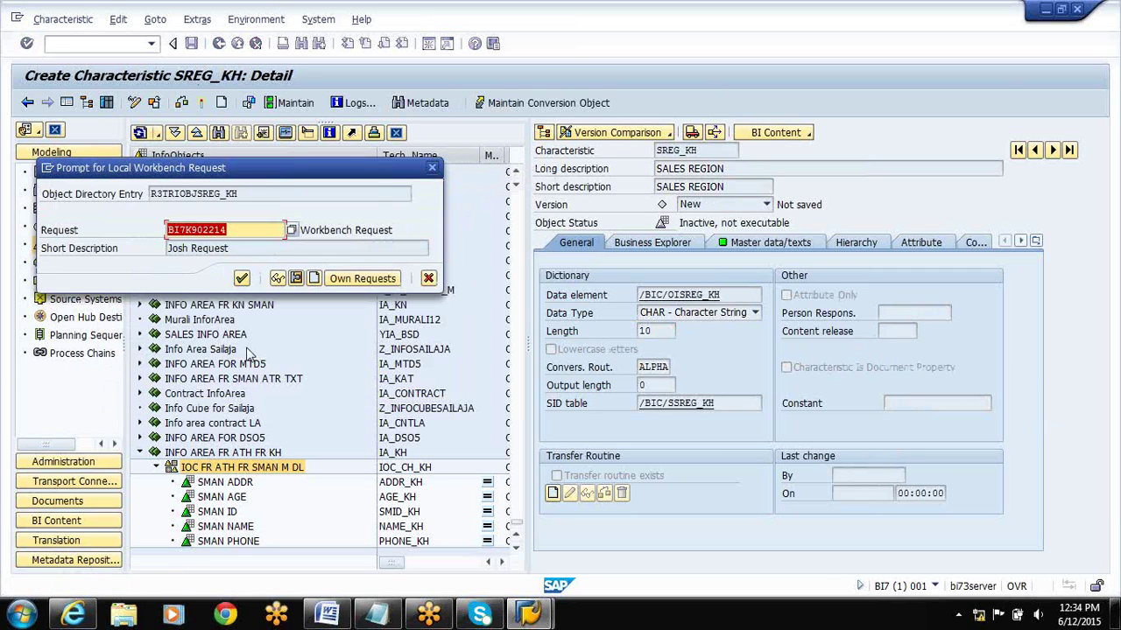
left_click(243, 280)
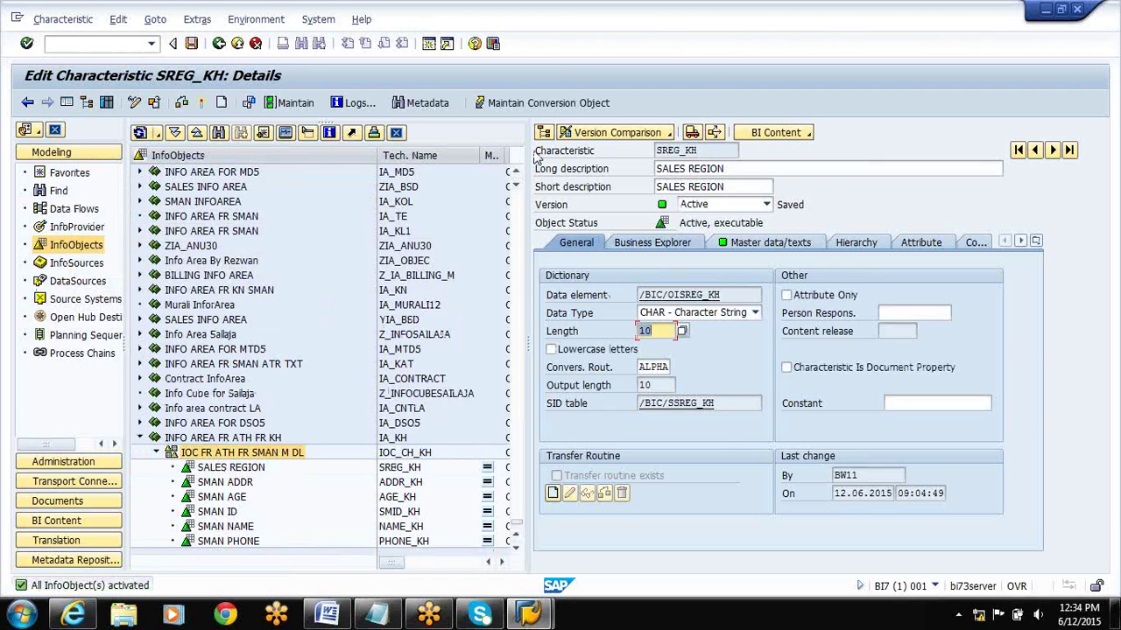
- Create the sales office characteristic SOFC_KH with long description "SALES OFFICE"
left_click(222, 104)
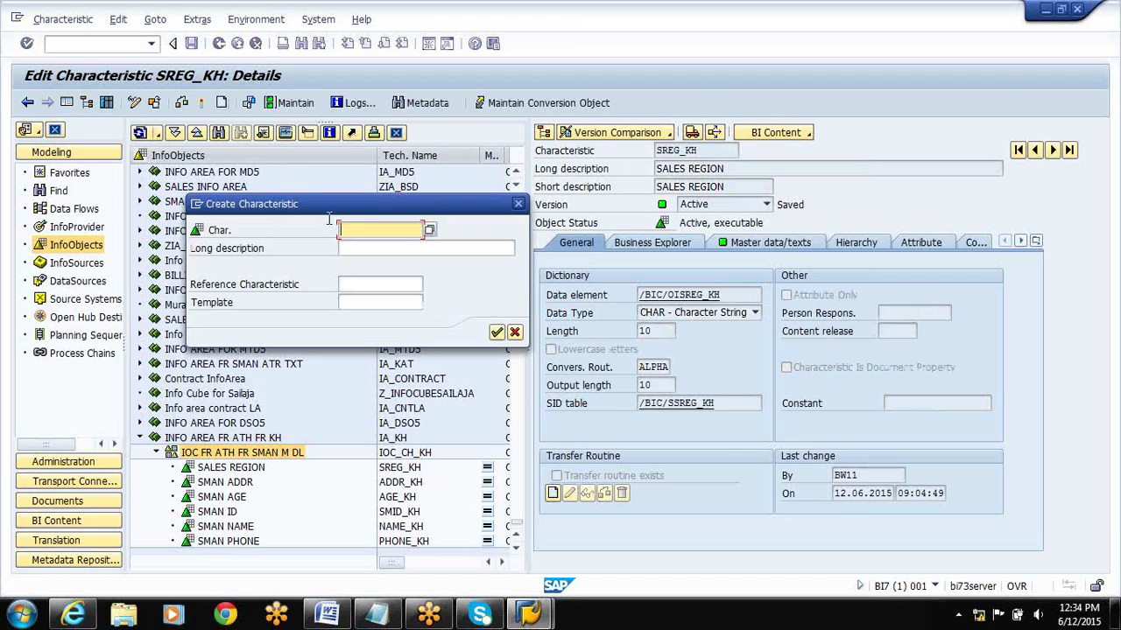
type("SOFO")
type("_K")
type("H")
left_click(395, 246)
type("SALES,")
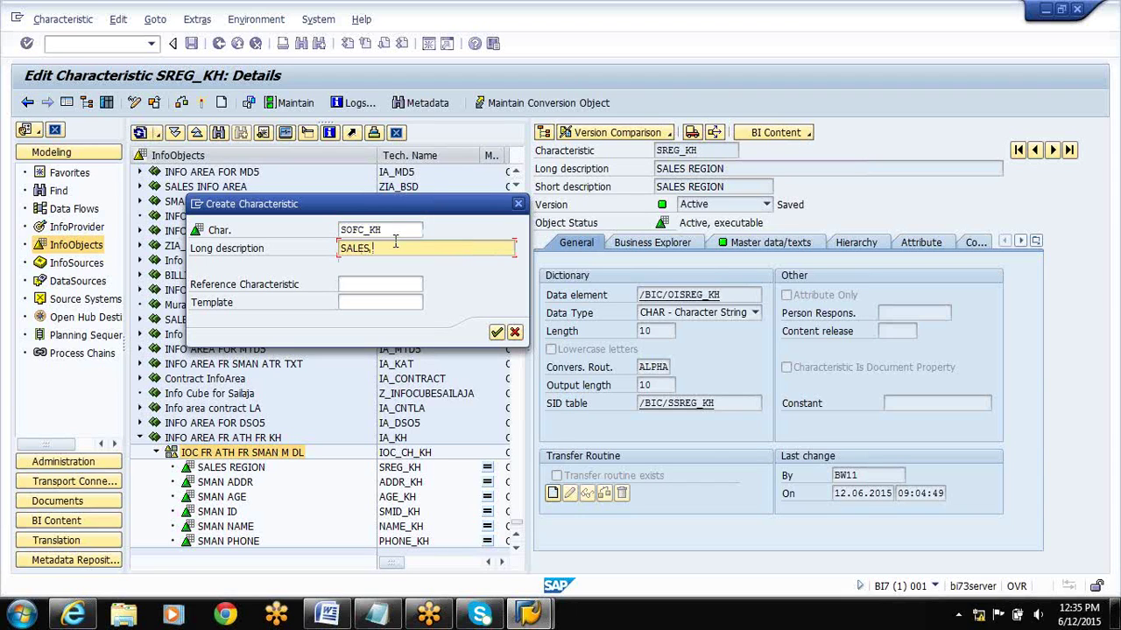
key("BackSpace")
type("OFFICE")
left_click(497, 333)
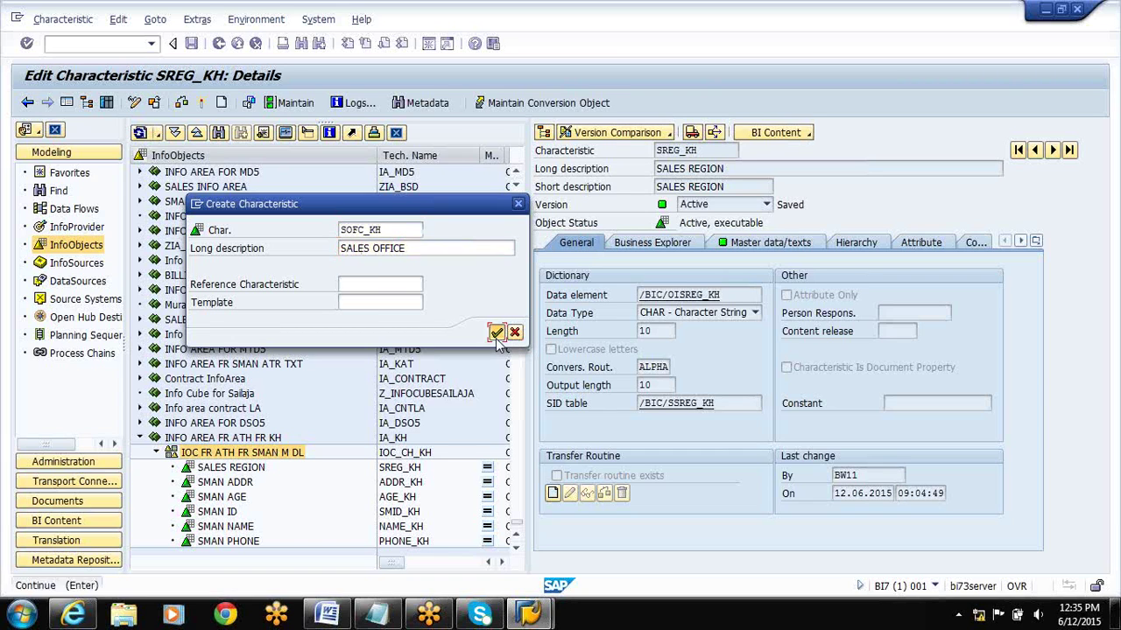
- Set SOFC_KH to CHAR - Character String with length 10, and activate it in package ZPACK_JSH with workbench request BI7K902214
left_click(677, 314)
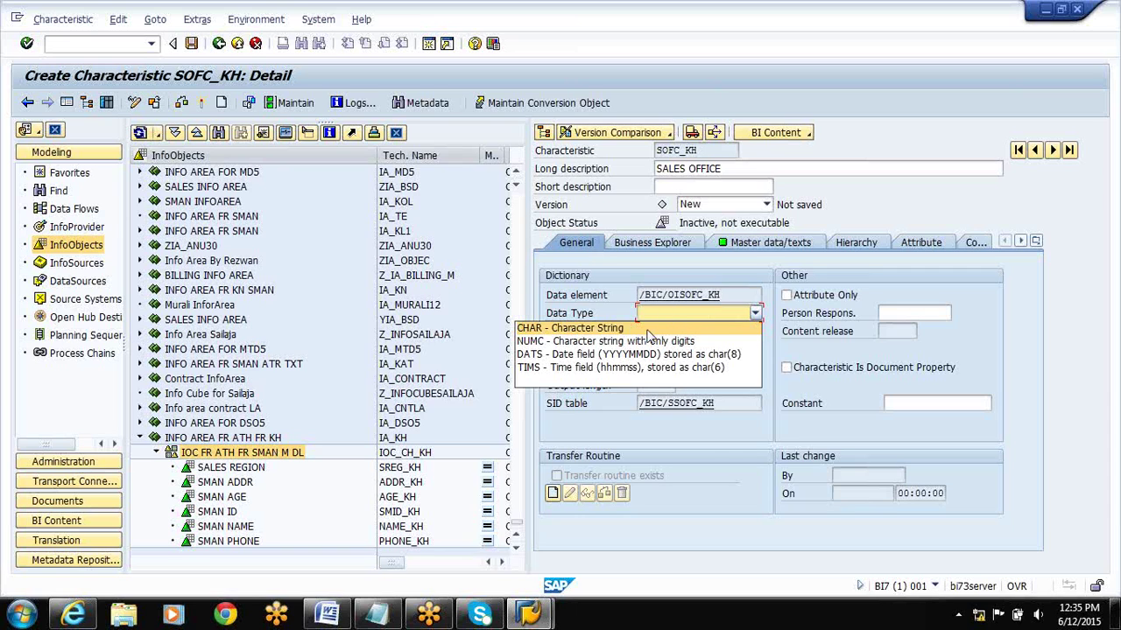
left_click(647, 329)
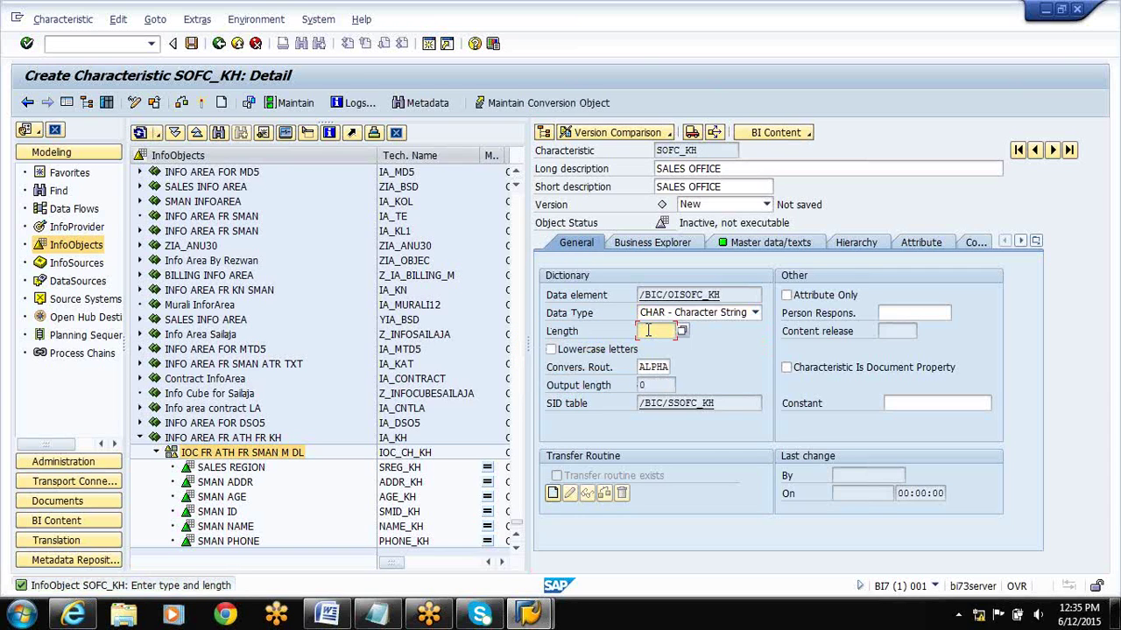
type("10")
left_click(202, 104)
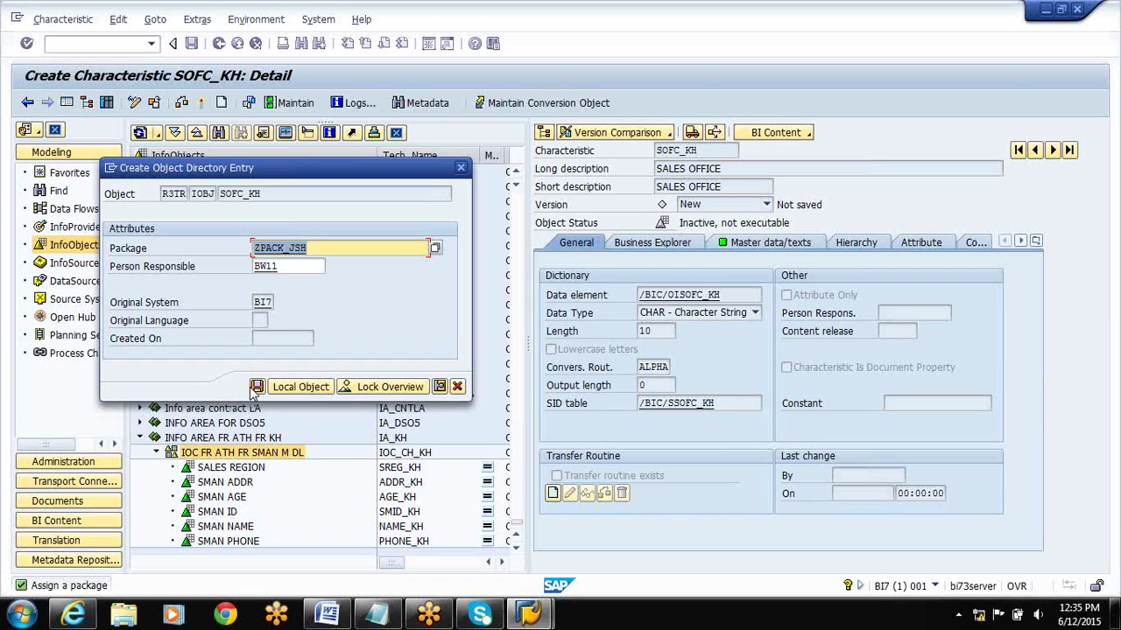
left_click(256, 387)
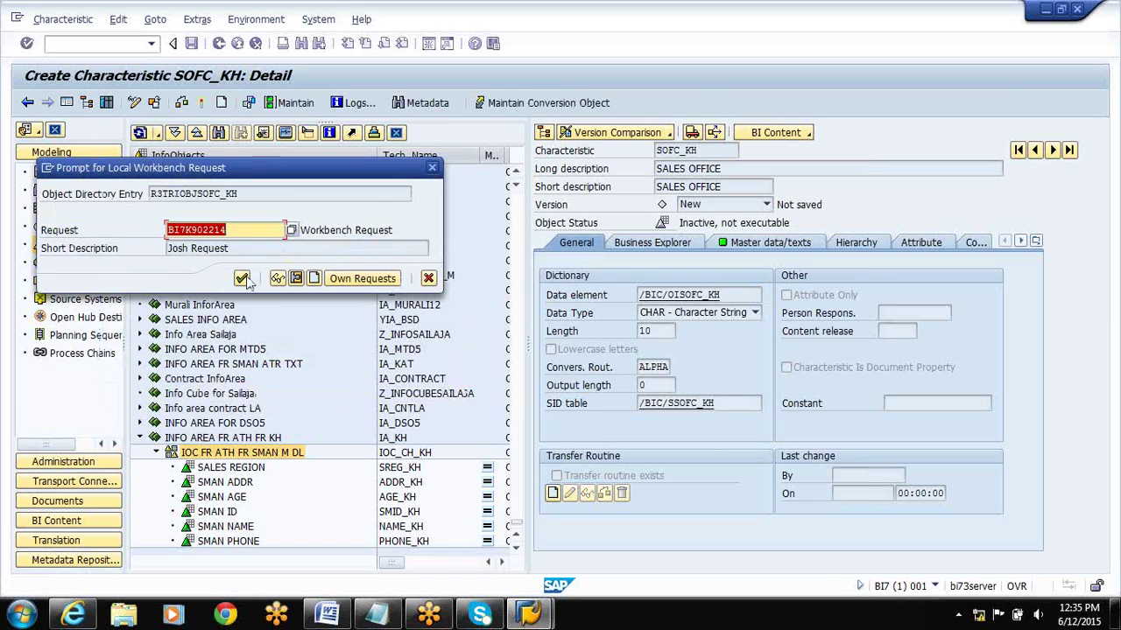
left_click(245, 278)
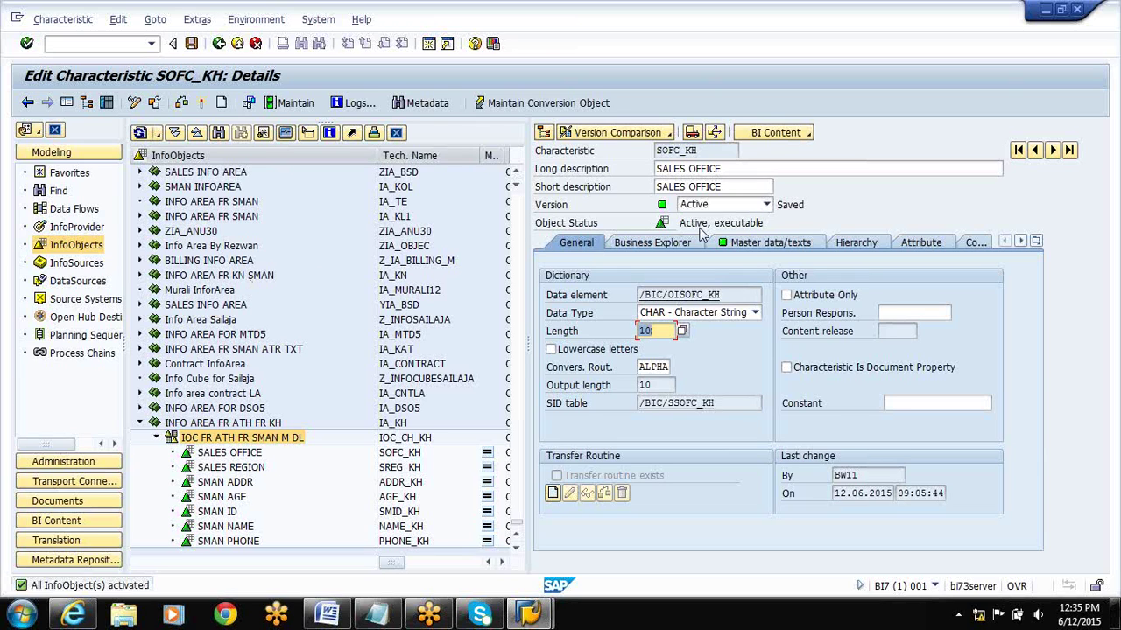
- Enable hierarchies for characteristic SMID_KH and open the search in its external characteristics template list
left_click(1021, 242)
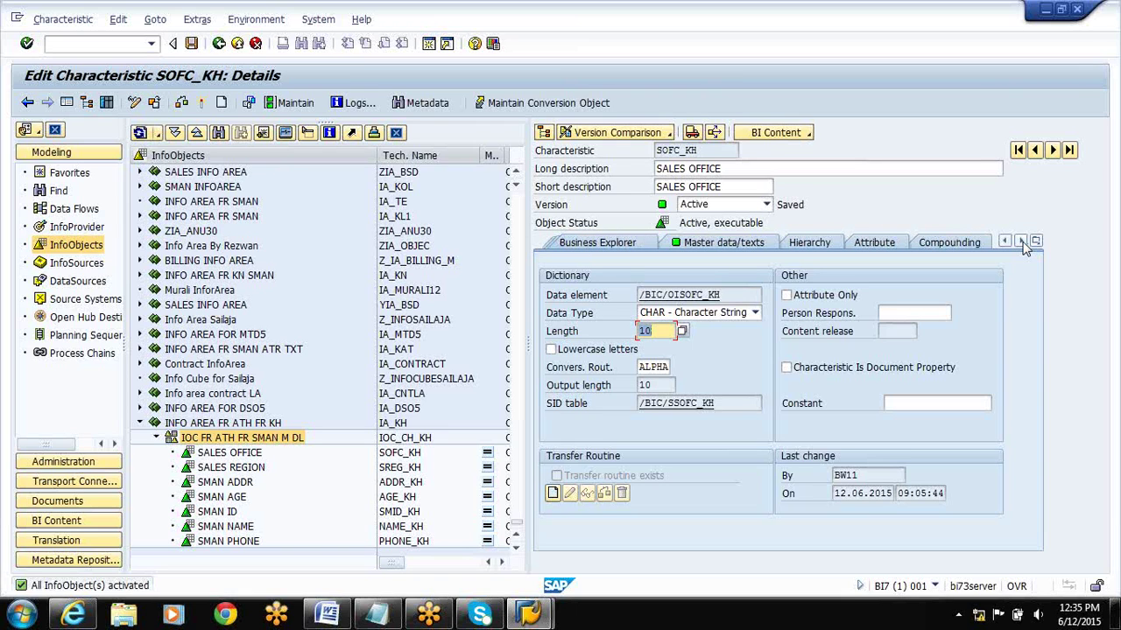
left_click(1053, 150)
left_click(1053, 151)
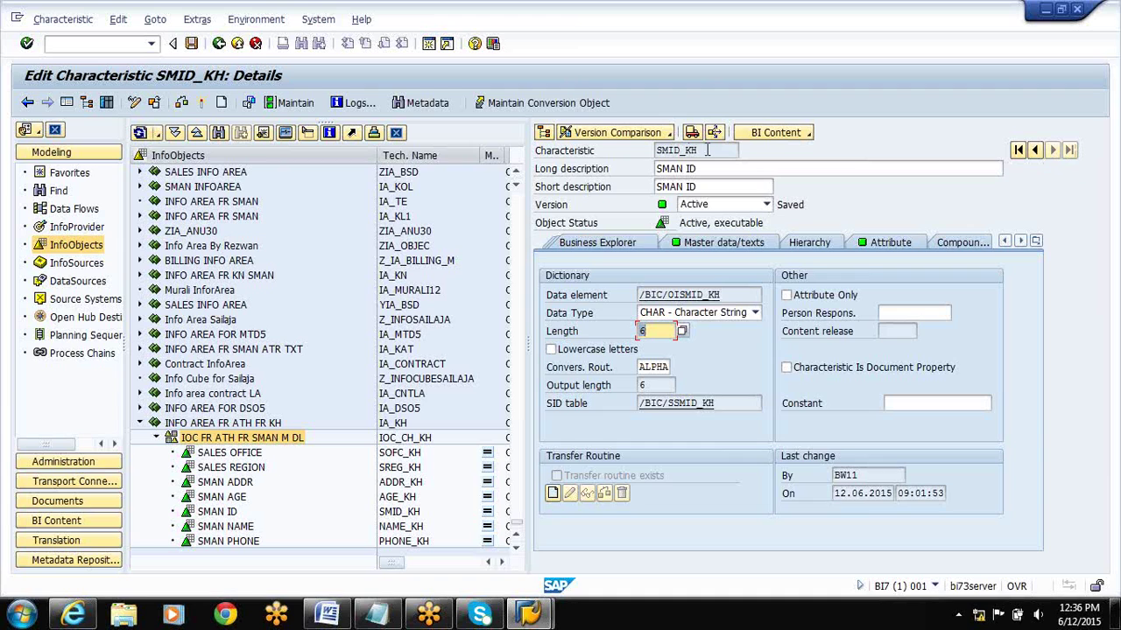
left_click(806, 244)
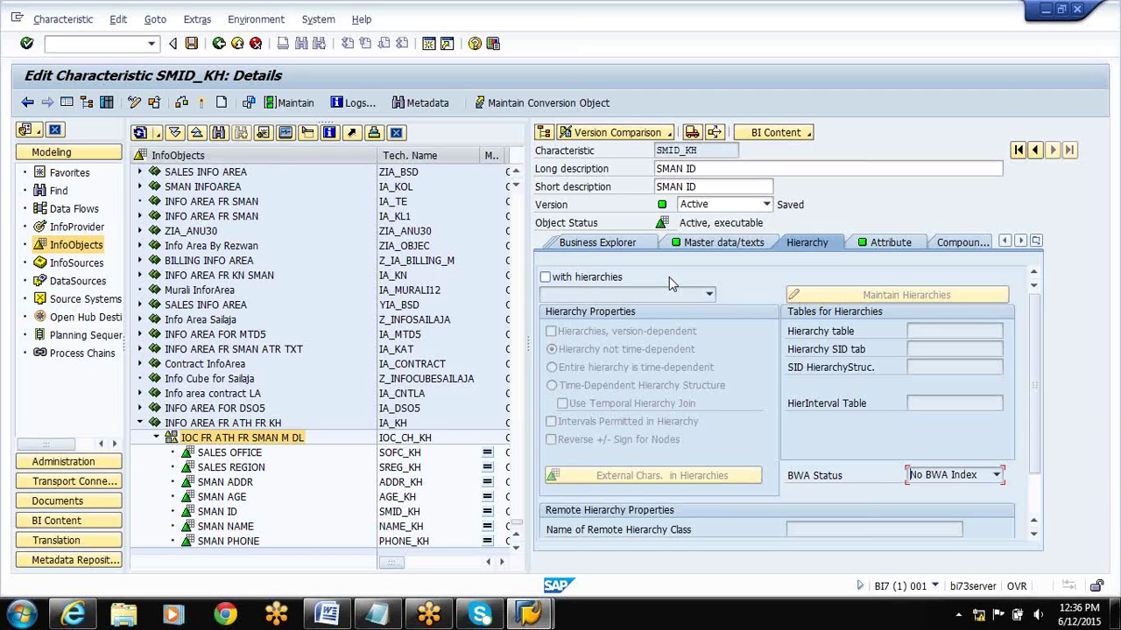
left_click(545, 277)
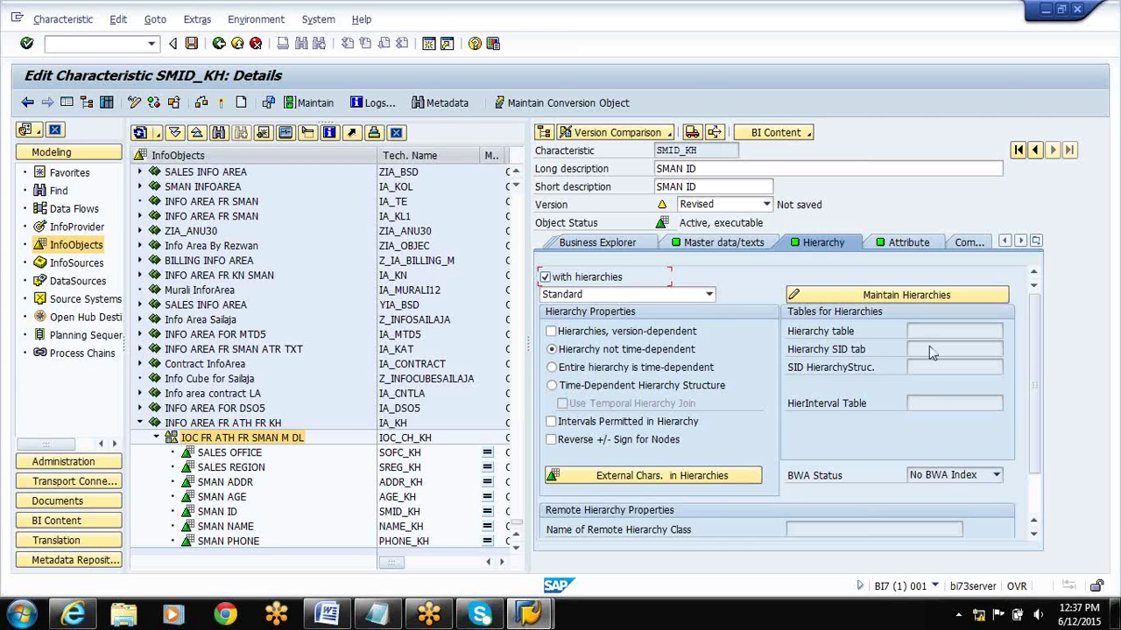
left_click(666, 477)
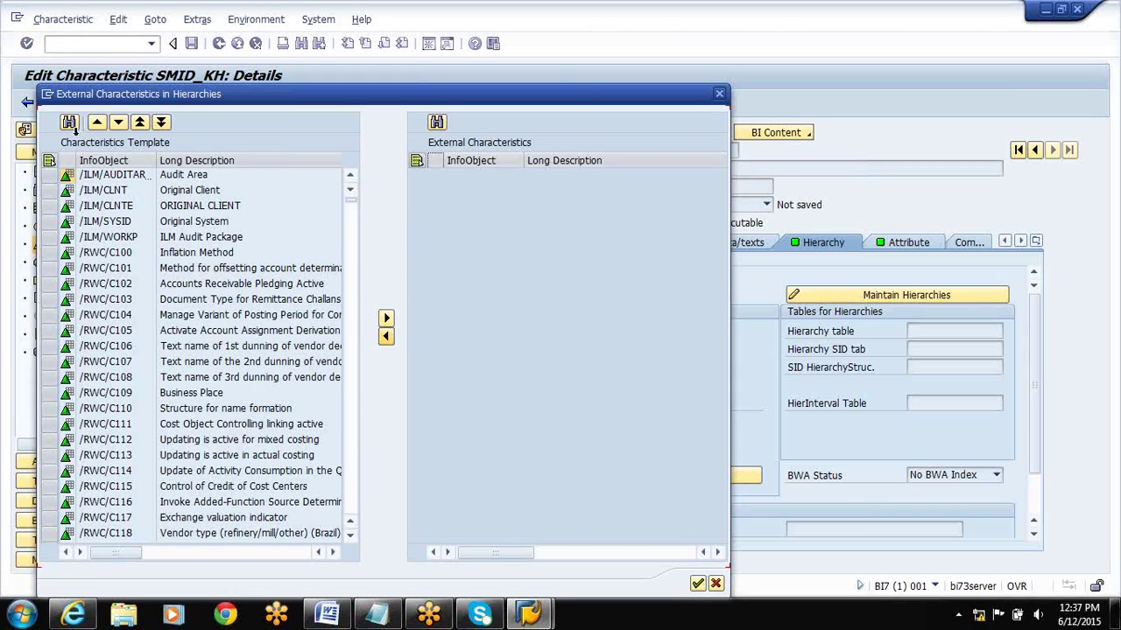
left_click(70, 123)
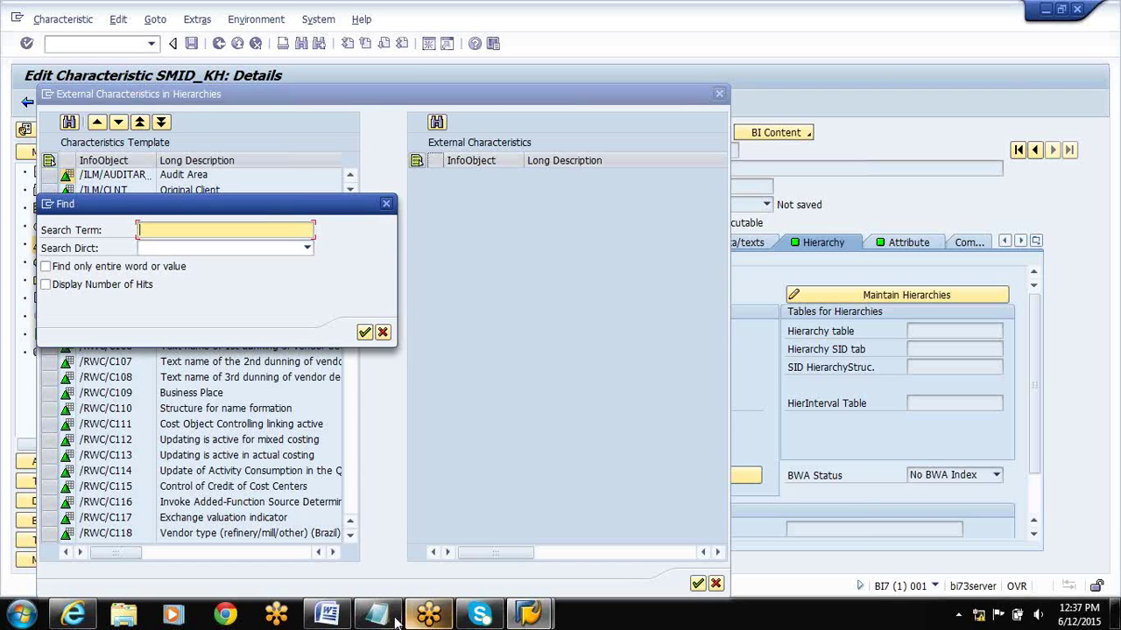
- Note the characteristic names SREG_KH and SOFC_KH on separate lines below "NAV:DATA MODELING" in the Notepad notes
mouse_move(375, 615)
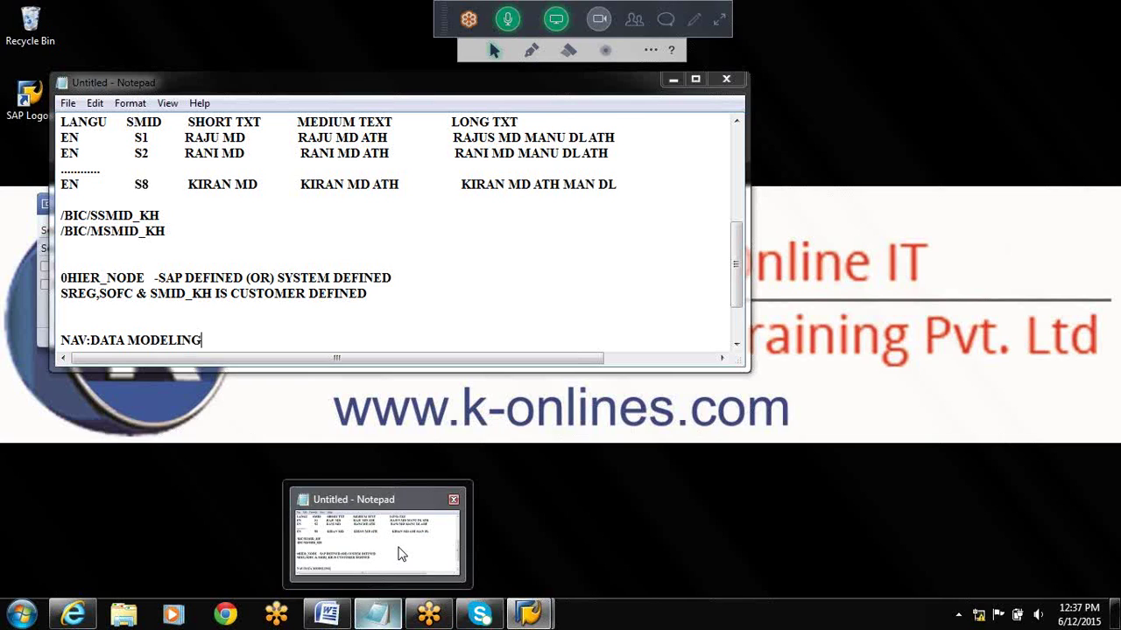
left_click(398, 553)
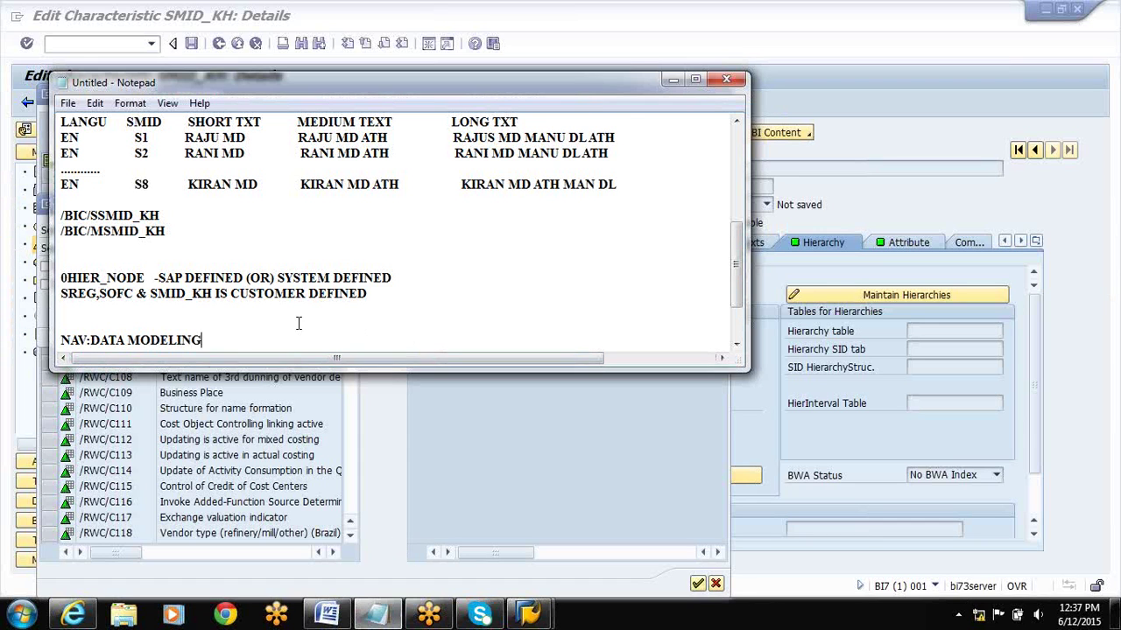
key("Return")
key("Return")
type("SRE")
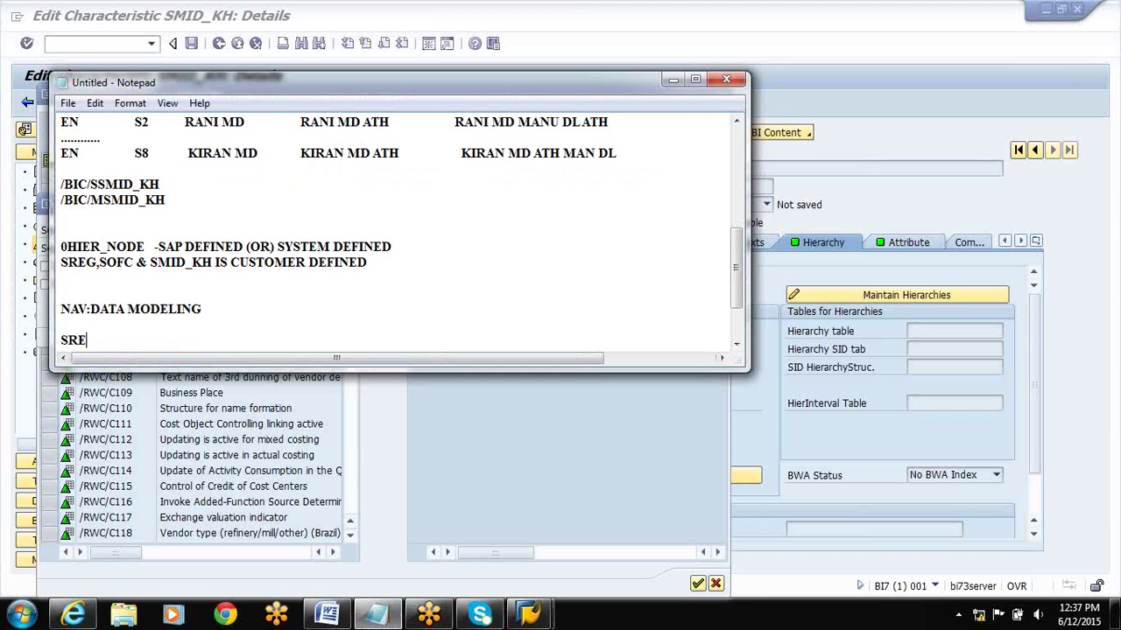
type("G_KH")
key("Return")
type("SOFC")
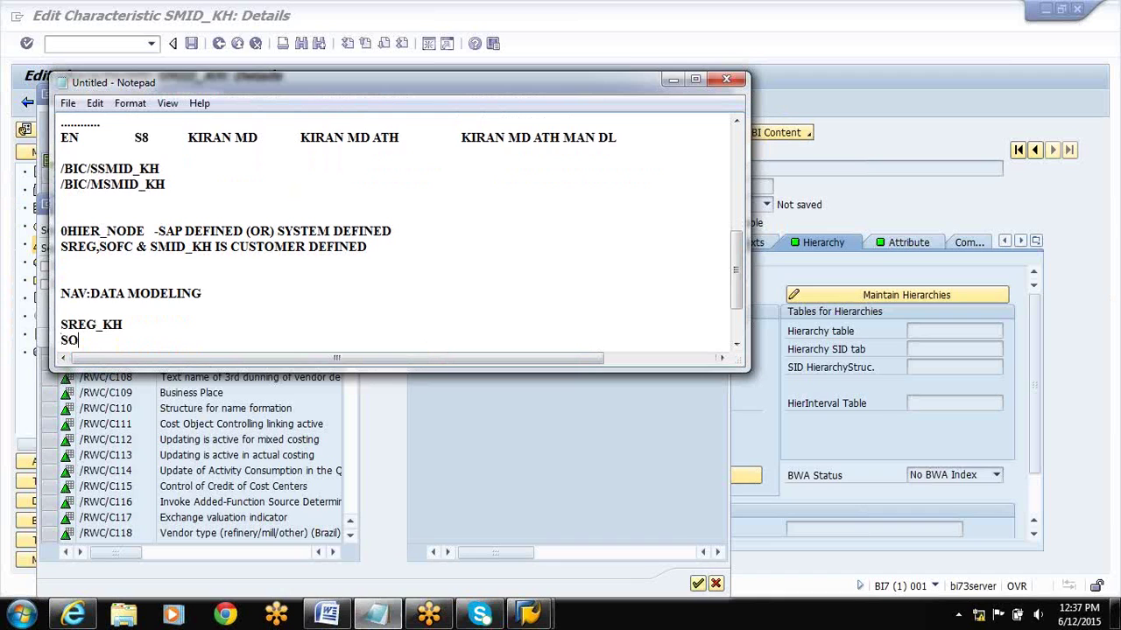
type("KH")
left_click(671, 81)
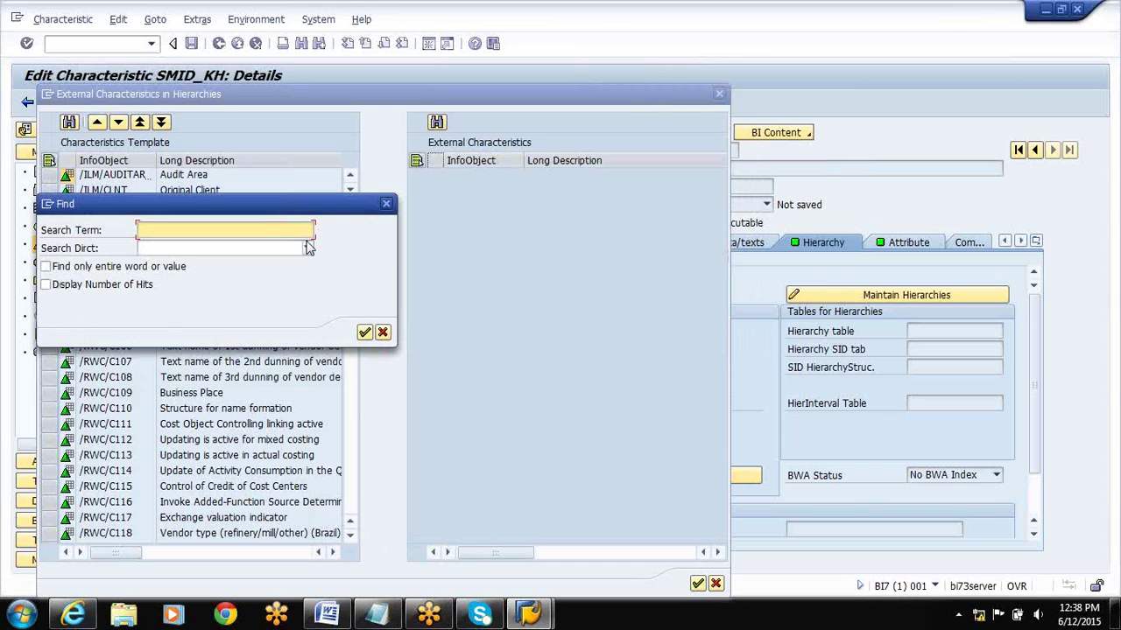
- Find SREG_KH in the characteristics template and add it to the external characteristics
type("SREG_KH")
left_click(364, 334)
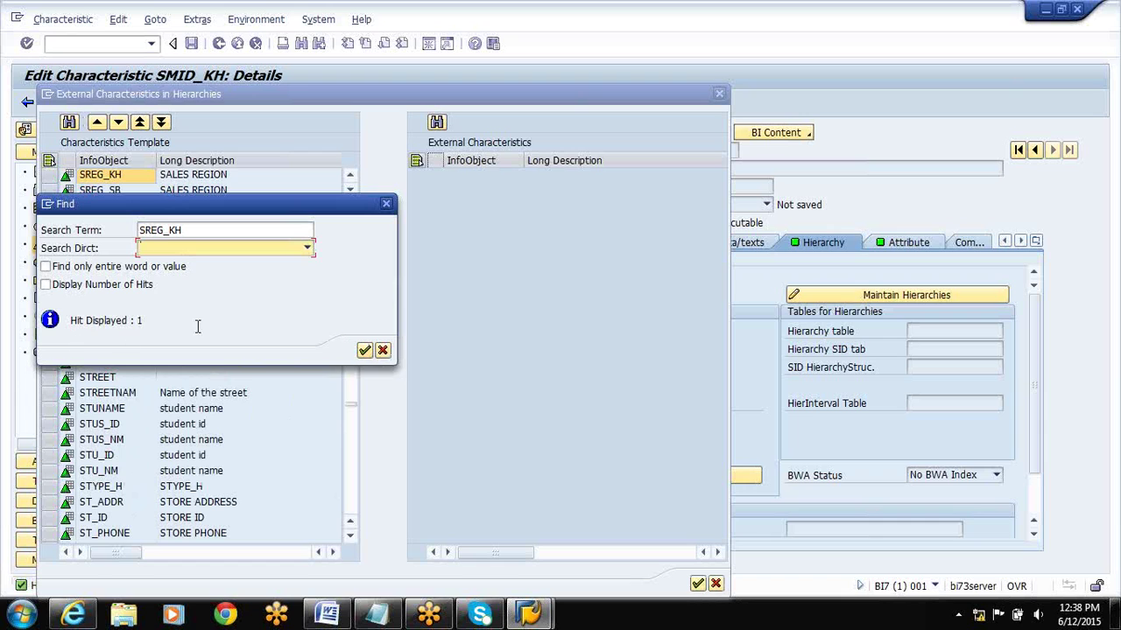
left_click(384, 351)
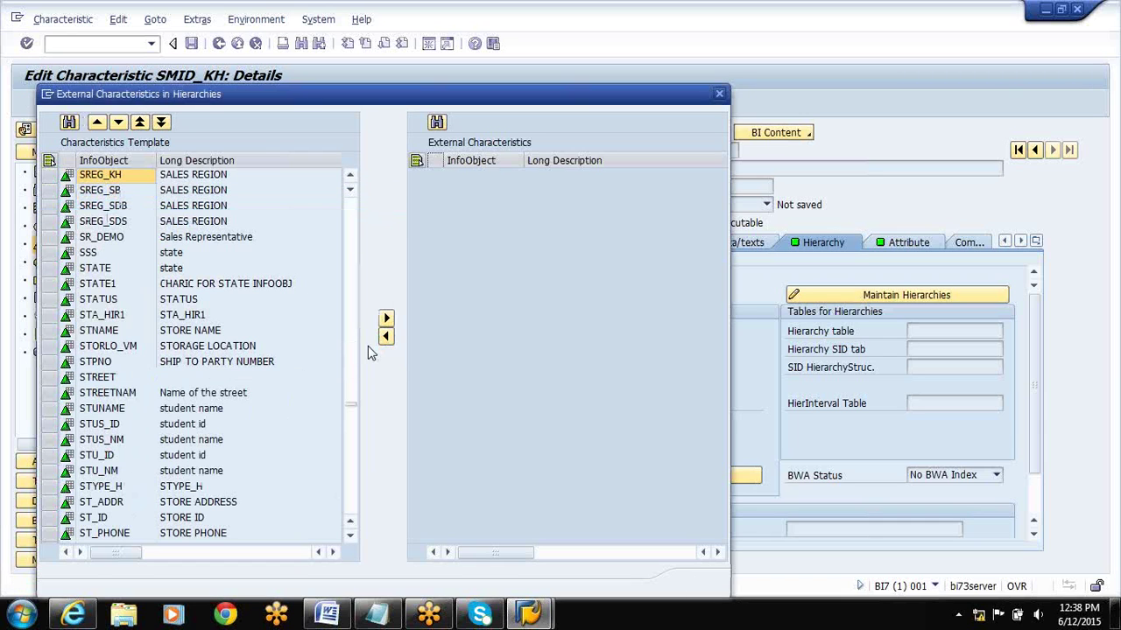
left_click(49, 177)
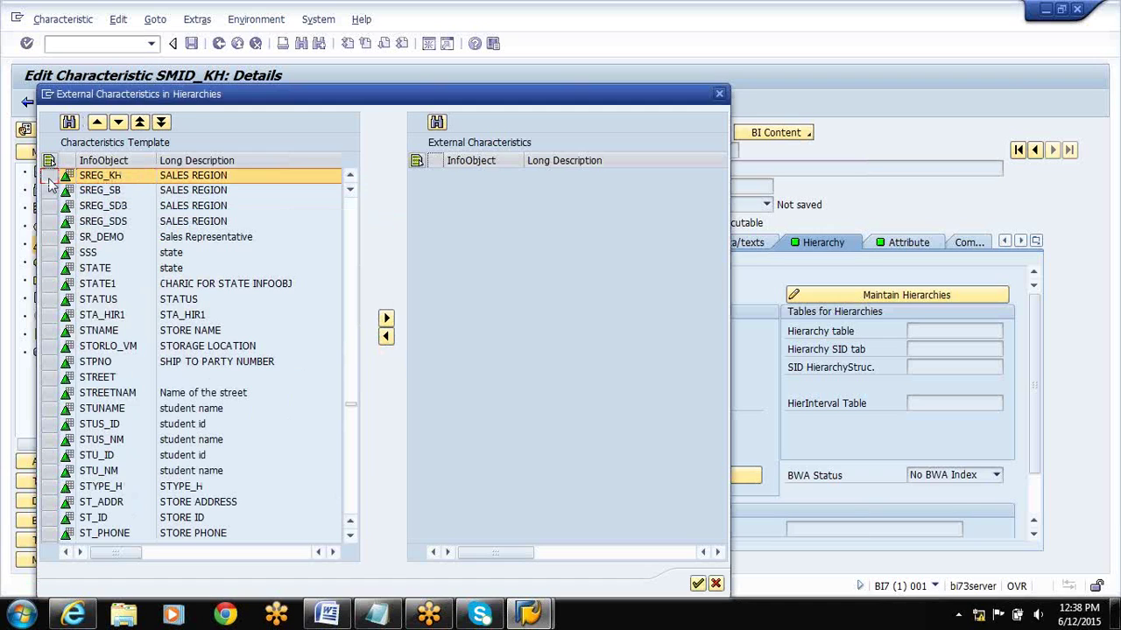
left_click(388, 321)
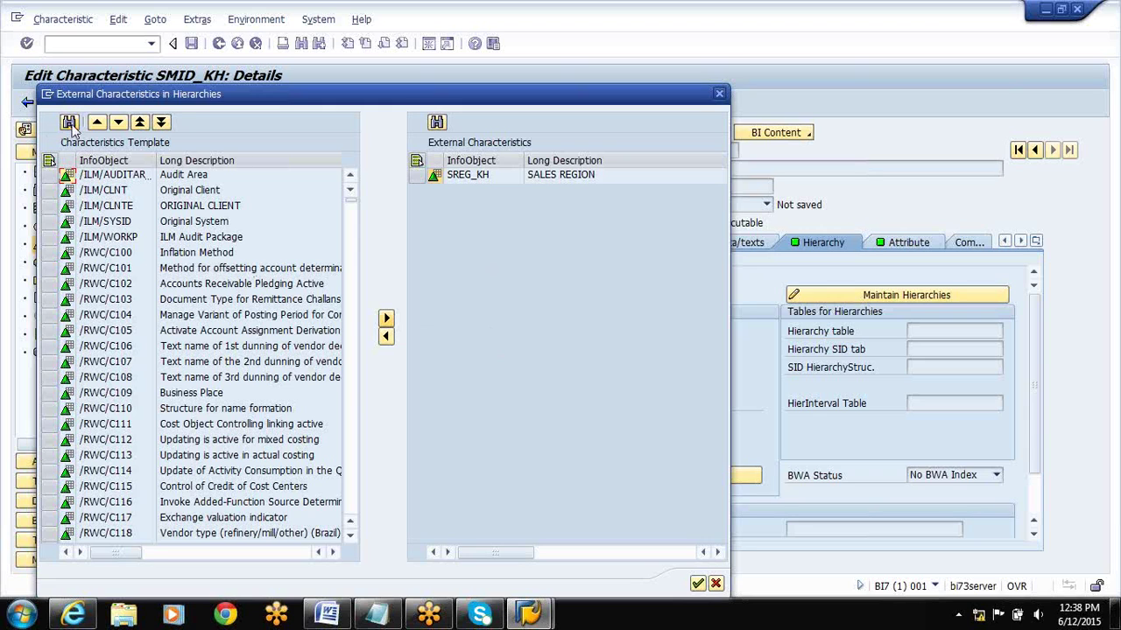
- Find SOFC_KH and add it as the second external characteristic, confirm the selection, and activate SMID_KH
left_click(69, 123)
type("SOFC_KH")
left_click(363, 332)
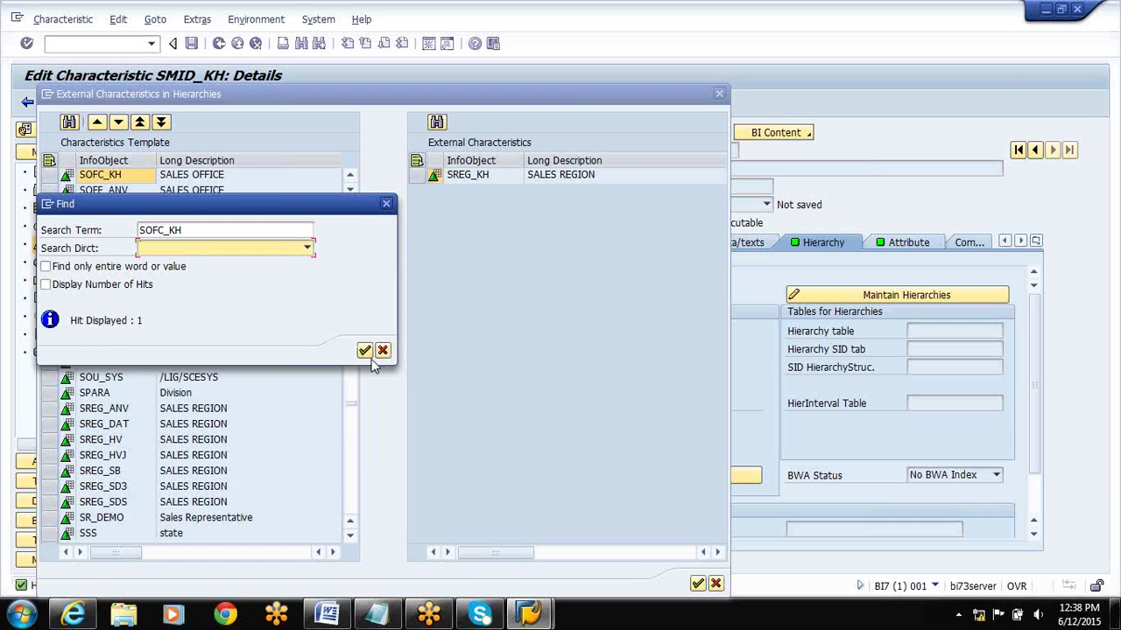
left_click(383, 350)
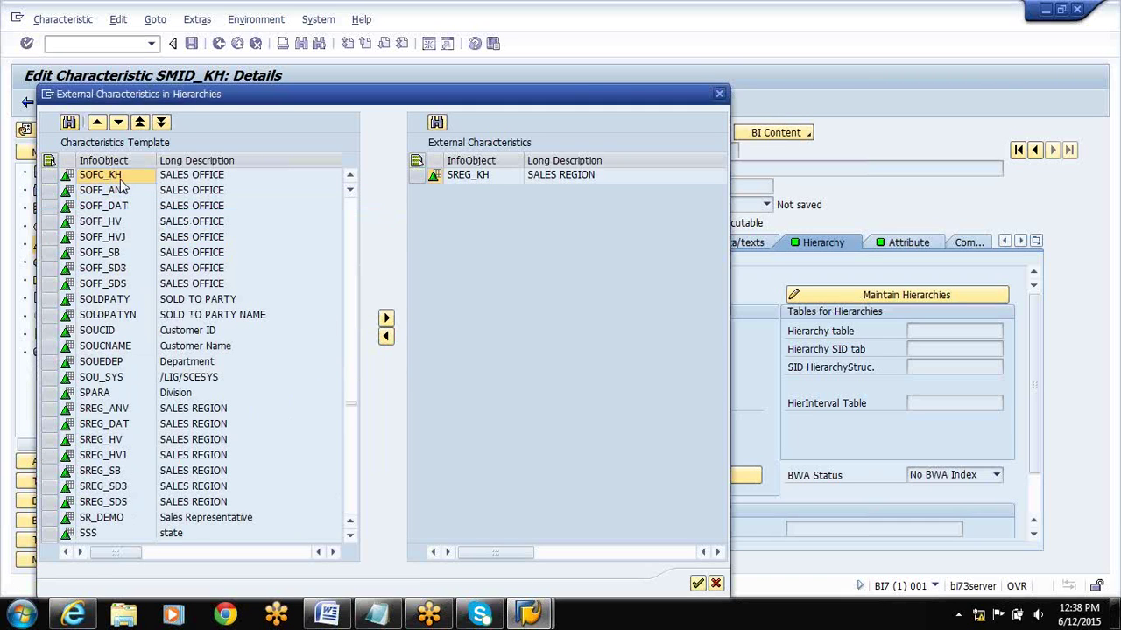
left_click(49, 177)
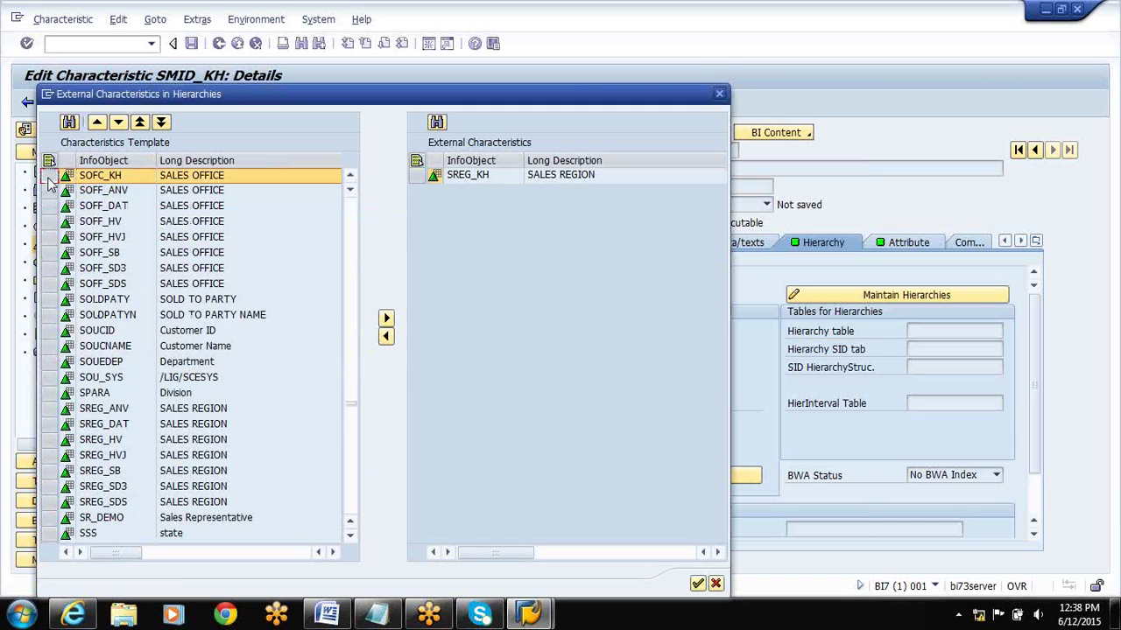
left_click(386, 319)
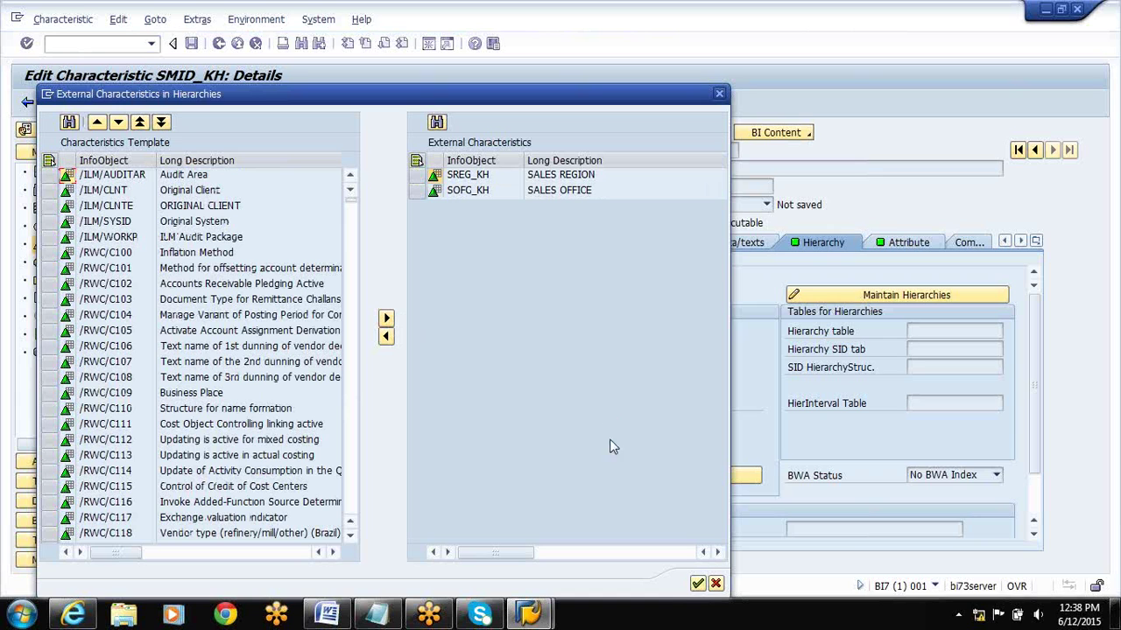
left_click(697, 584)
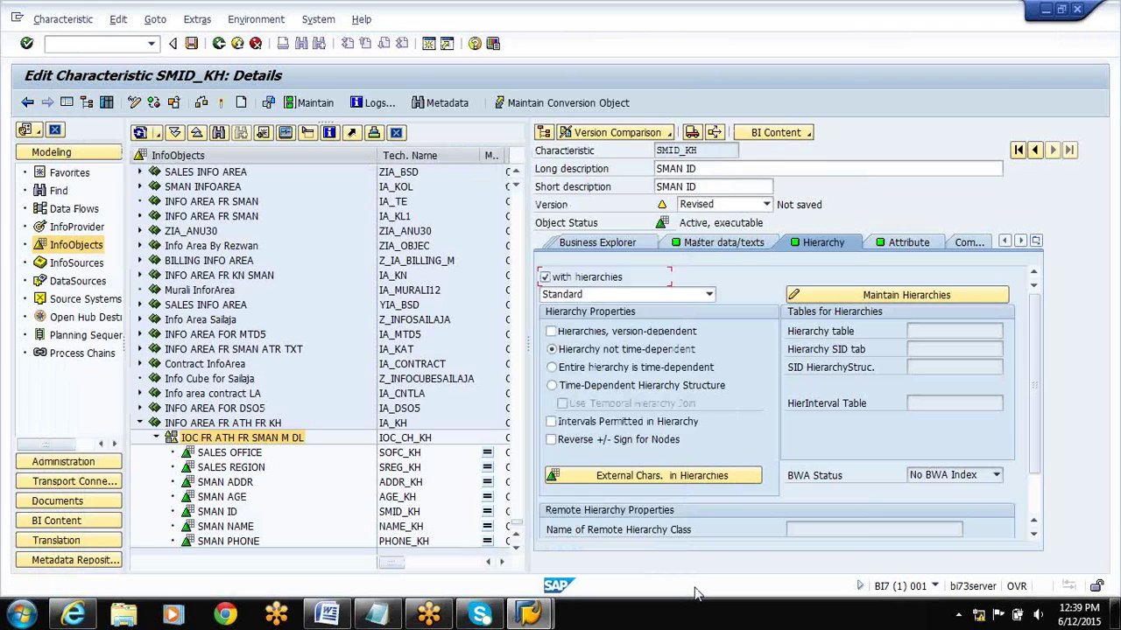
left_click(222, 105)
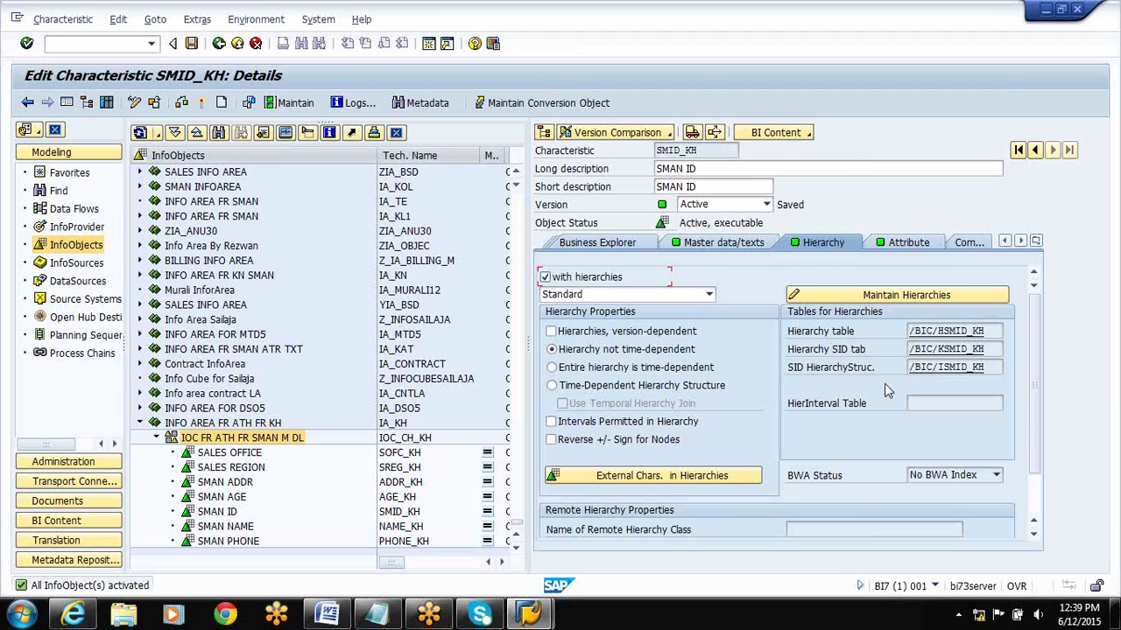
- Switch to Notepad and list /BIC/HSMID_KH, /BIC/KSMID_KH and /BIC/ISMID_KH on separate lines, one blank line below SOFC_KH
left_click(1044, 10)
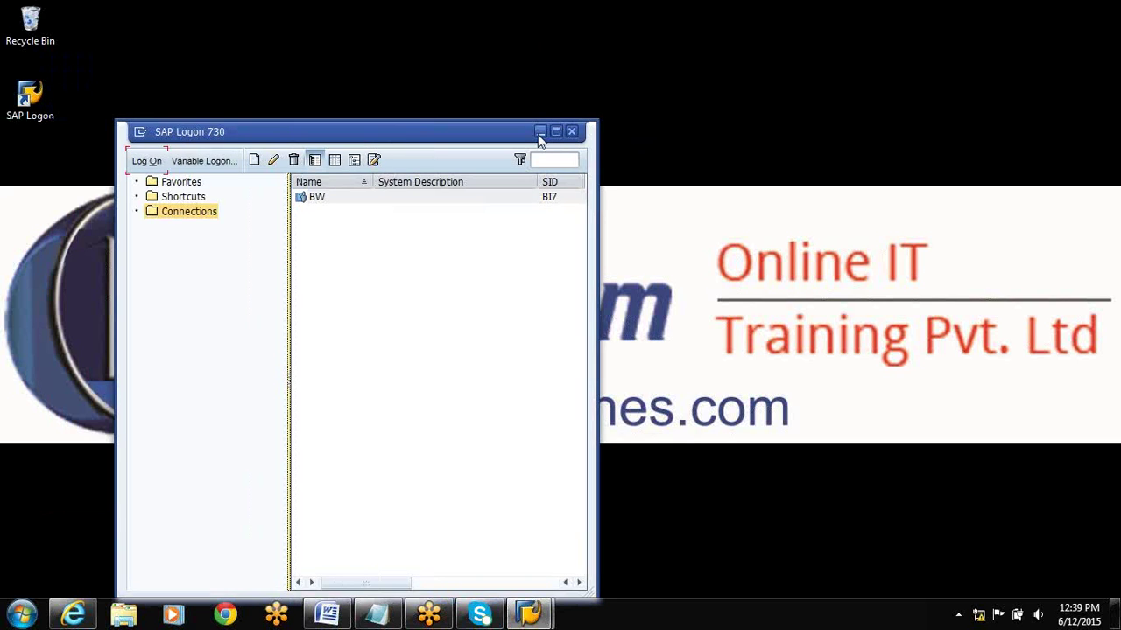
left_click(538, 134)
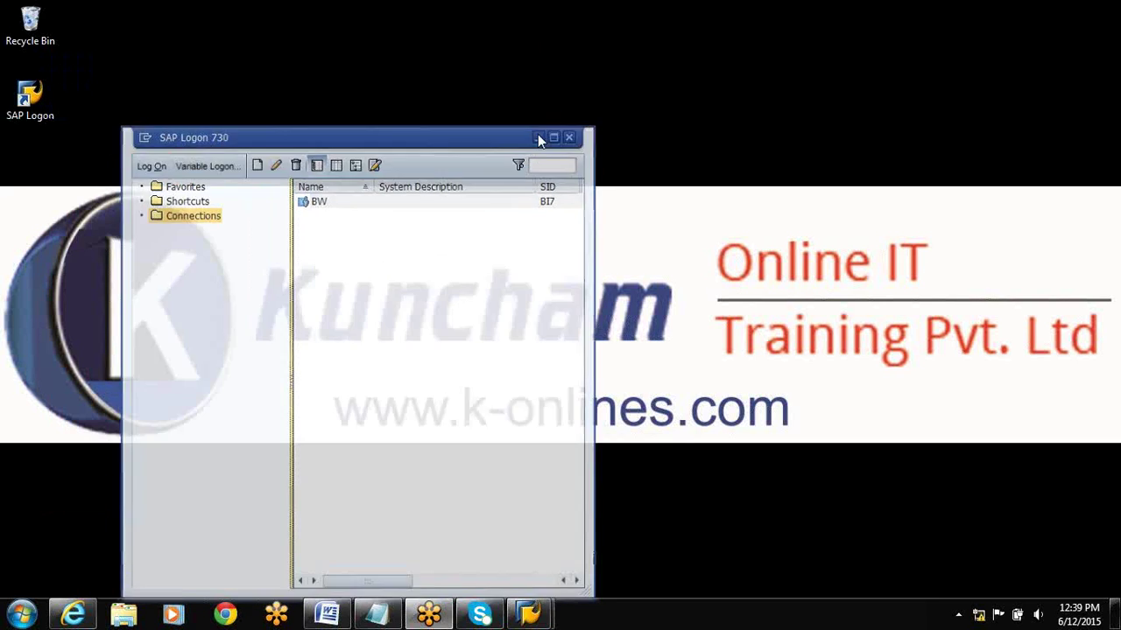
left_click(378, 614)
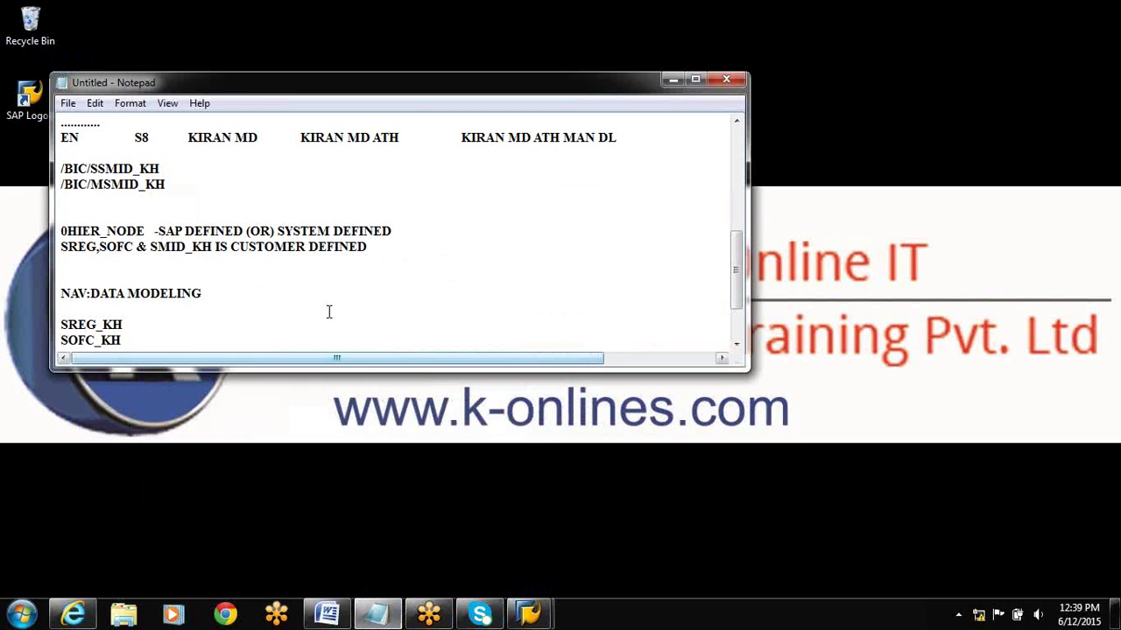
key("Return")
key("Return")
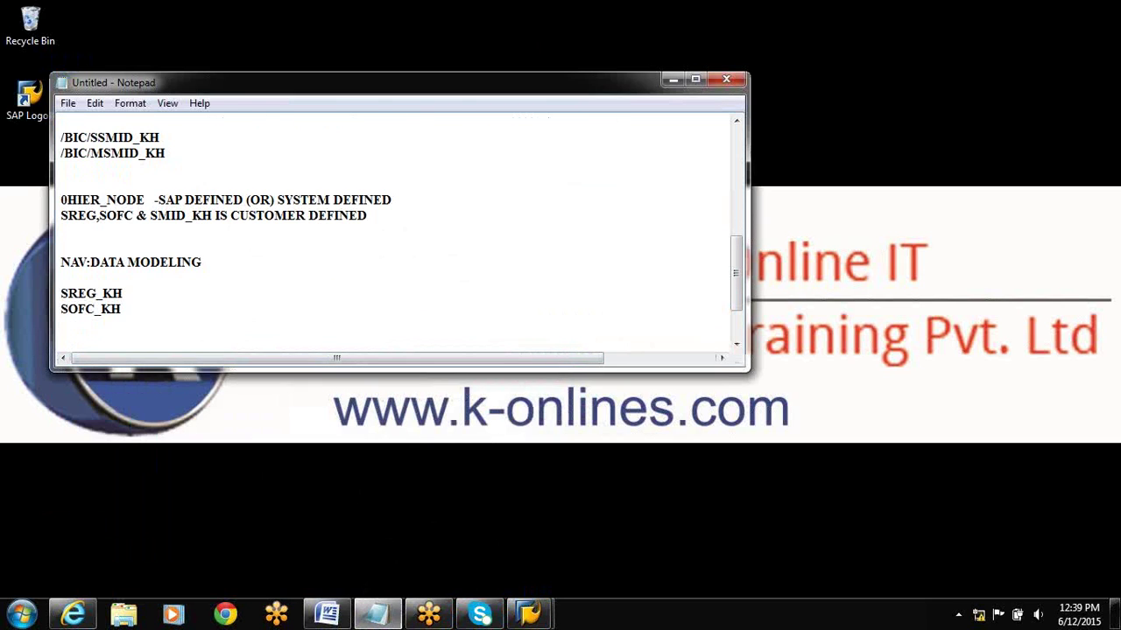
type("/BIC/HSMID_KH")
key("Return")
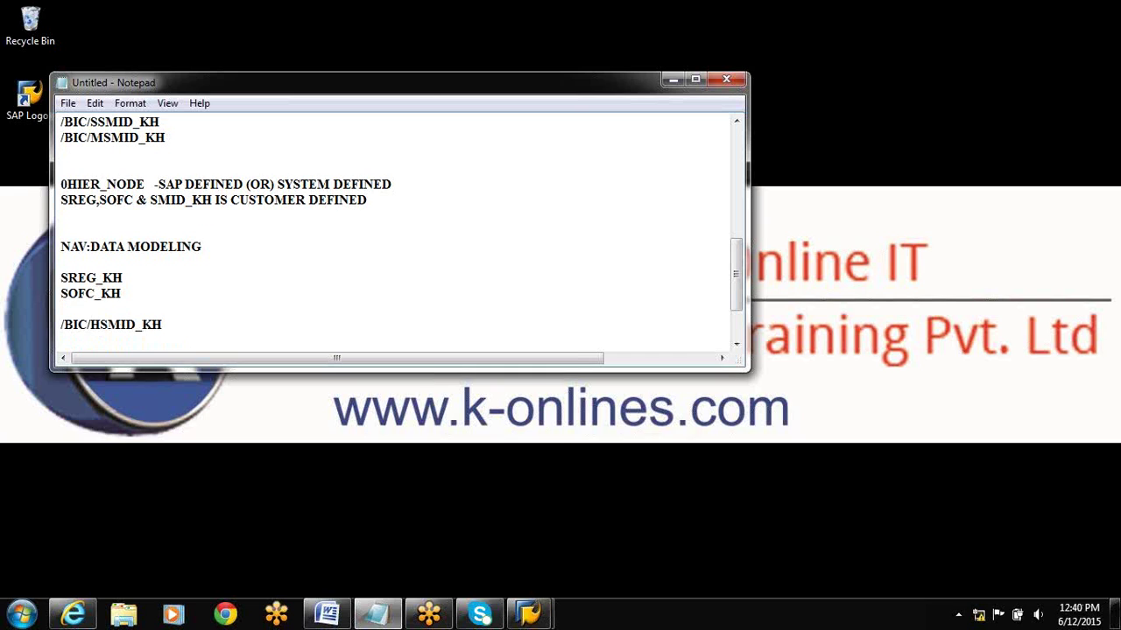
type("/BIC/KSMID")
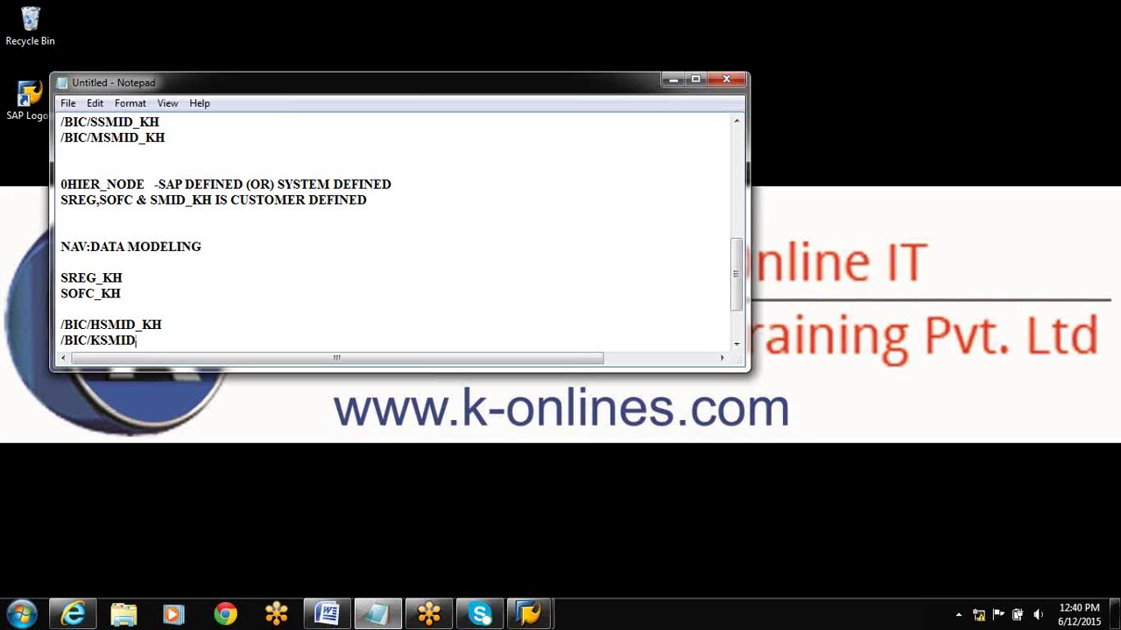
type("_KH")
key("Return")
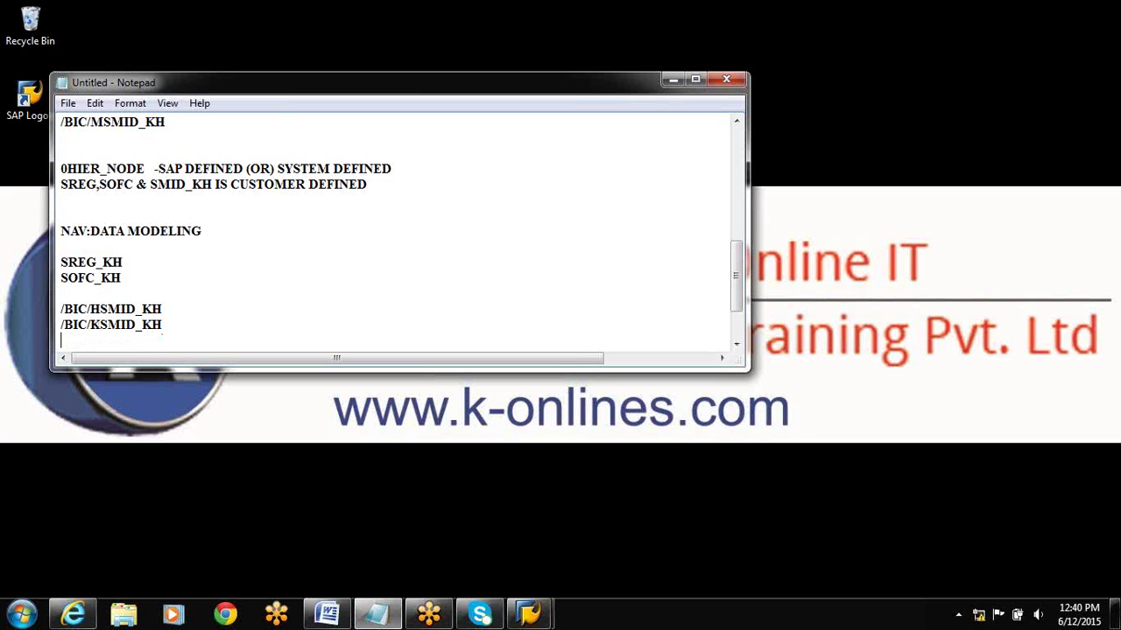
type("/BIC/ISMID_")
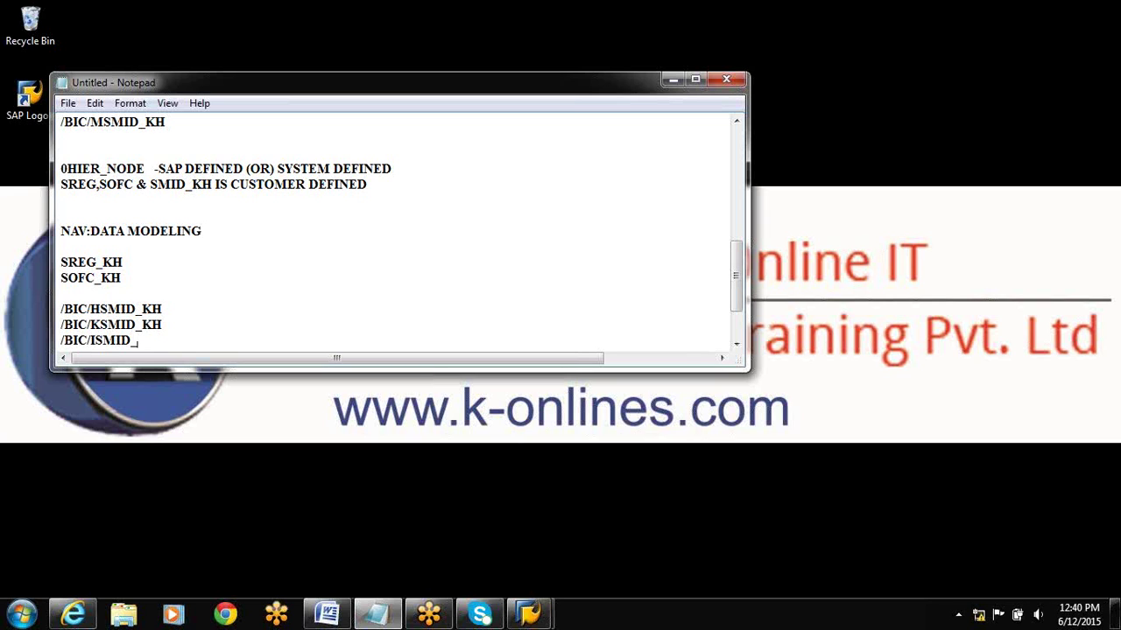
type("KH")
key("Return")
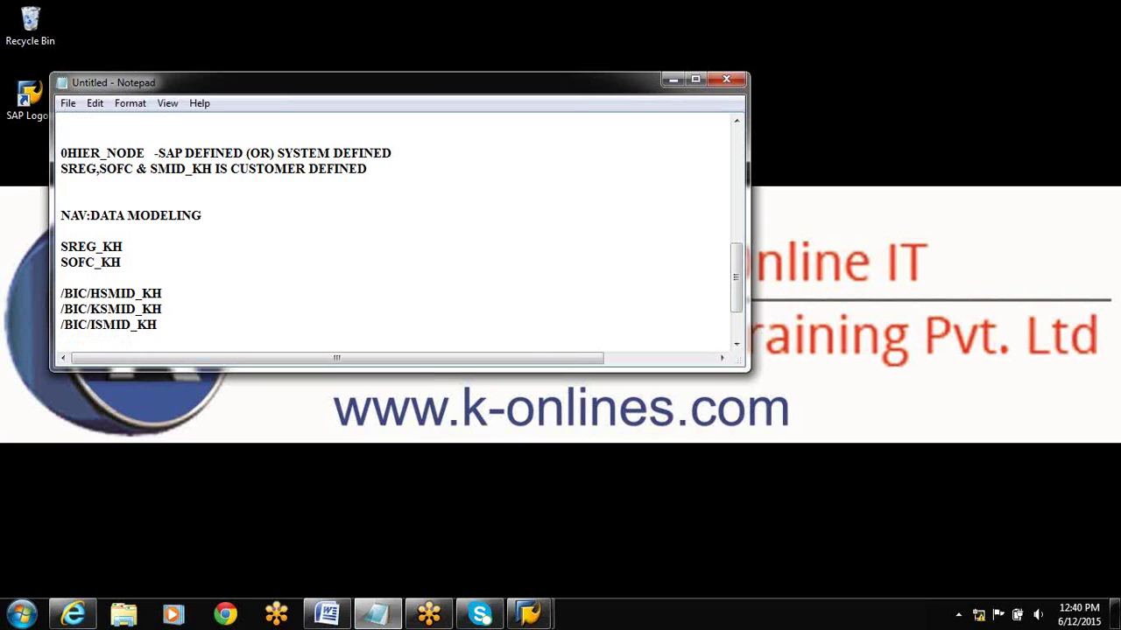
- Switch back to SAP and examine SMID_KH's hierarchy, Business Explorer, master data/texts and general settings for the generated tables
left_click(528, 613)
left_click(571, 523)
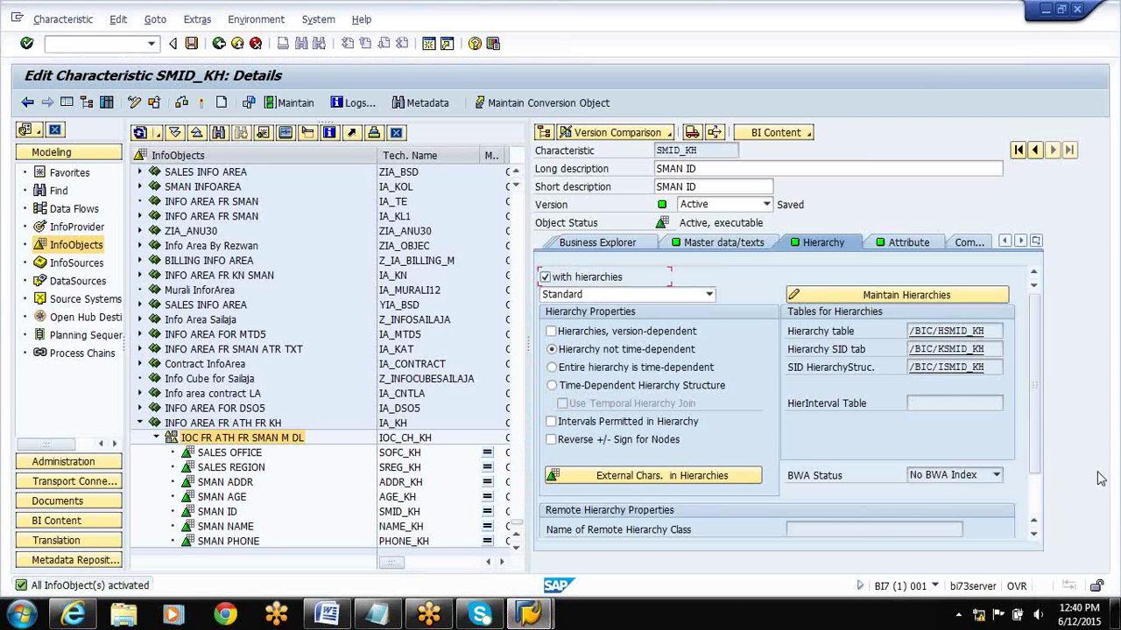
scroll(1034, 510, "down", 1)
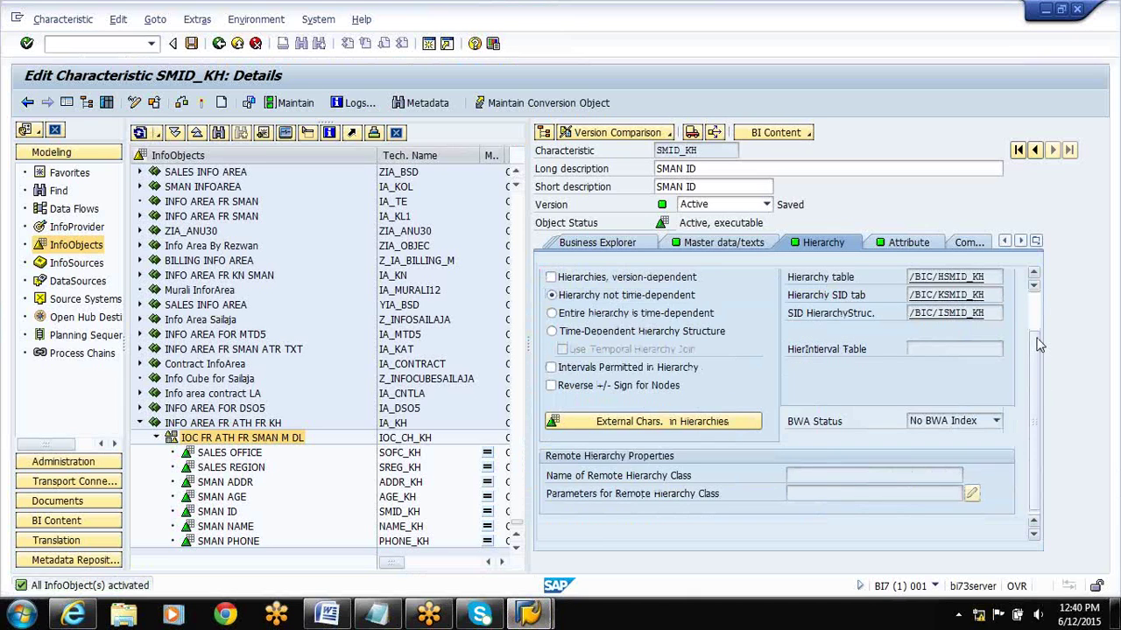
scroll(1038, 317, "up", 1)
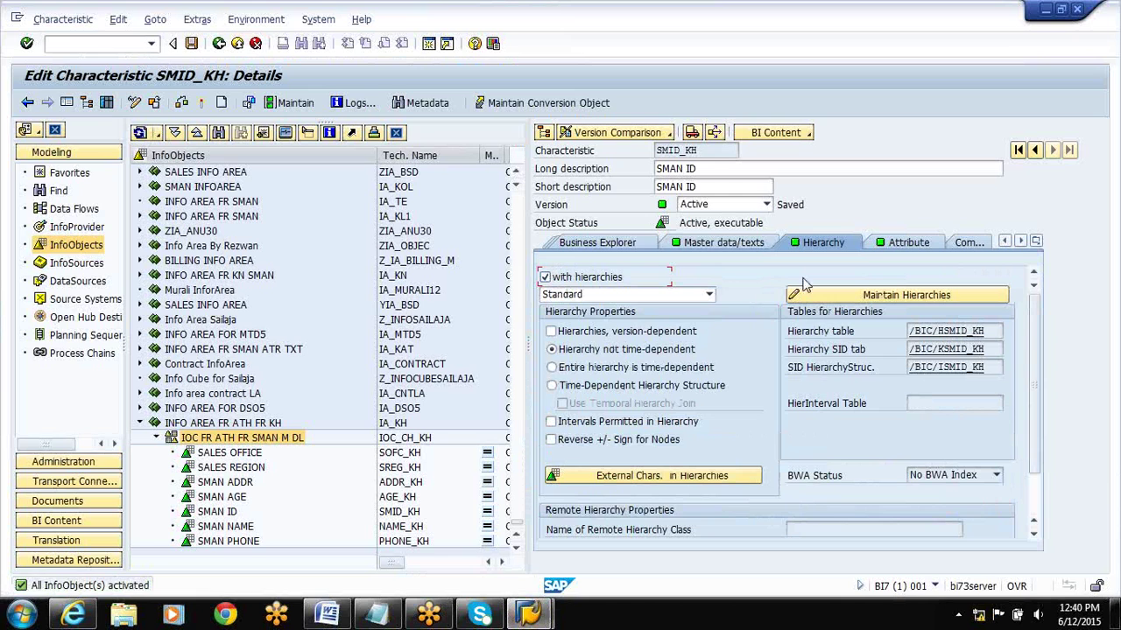
left_click(619, 243)
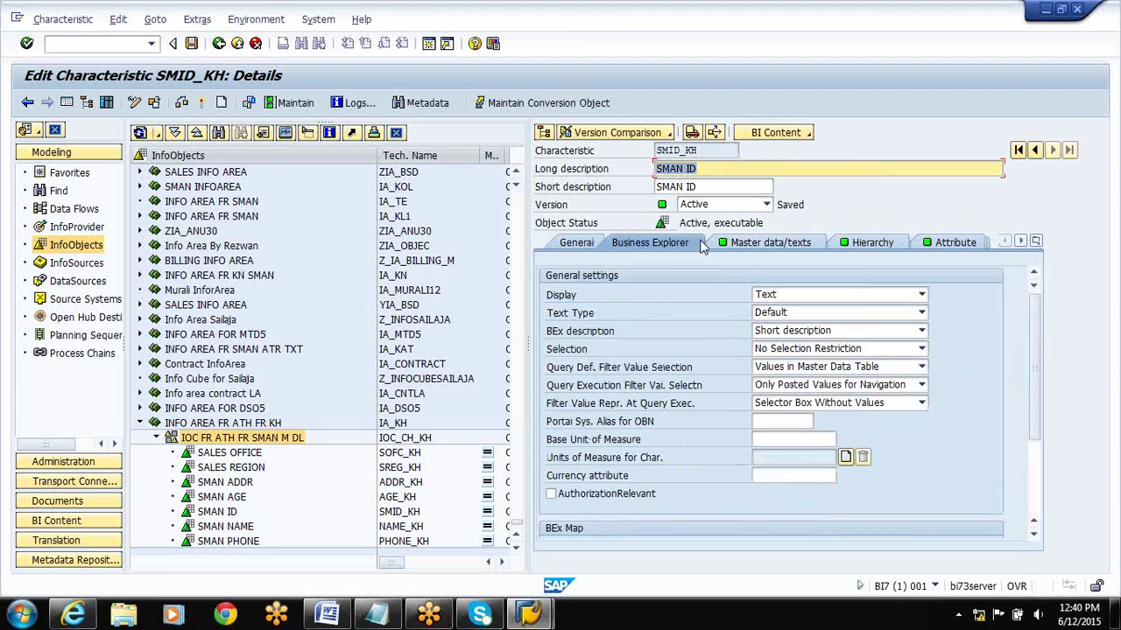
left_click(732, 246)
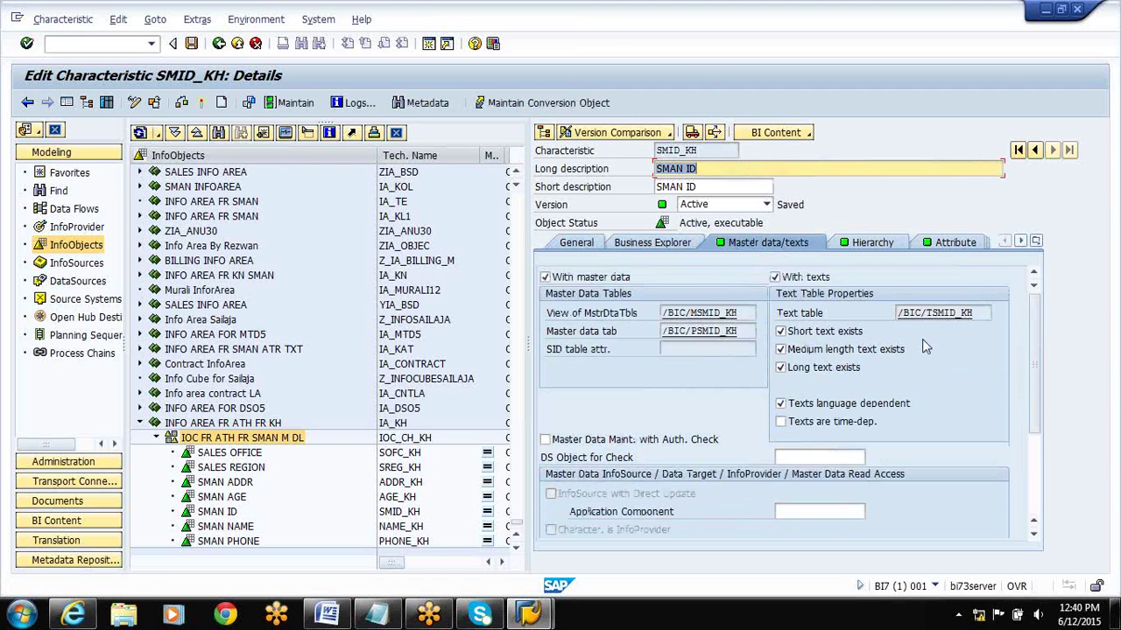
left_click(1035, 461)
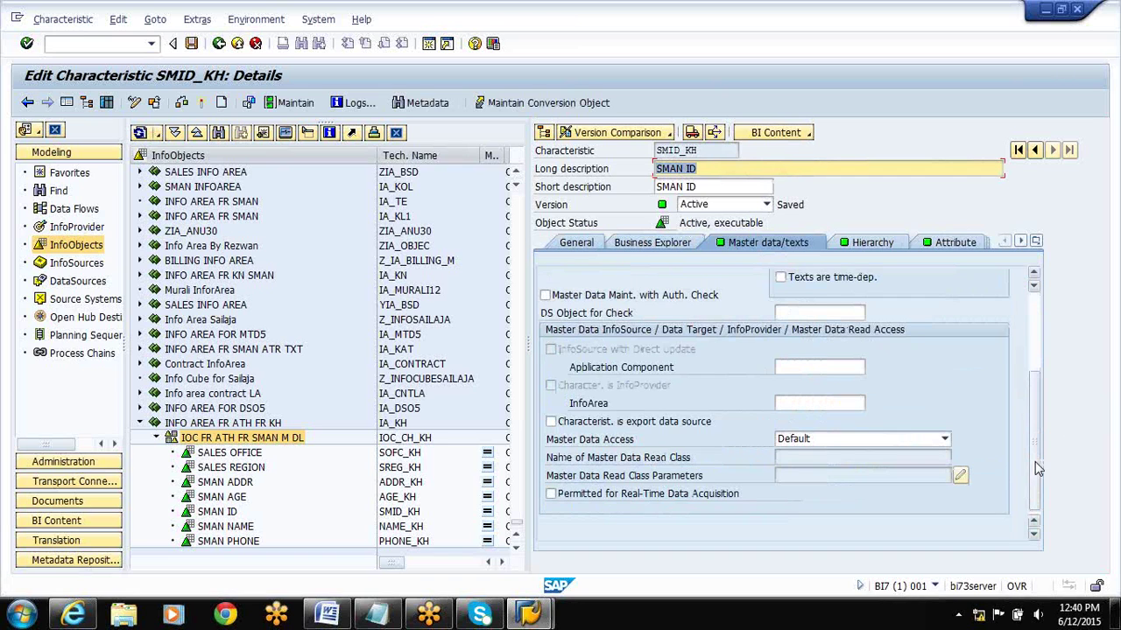
left_click(1037, 338)
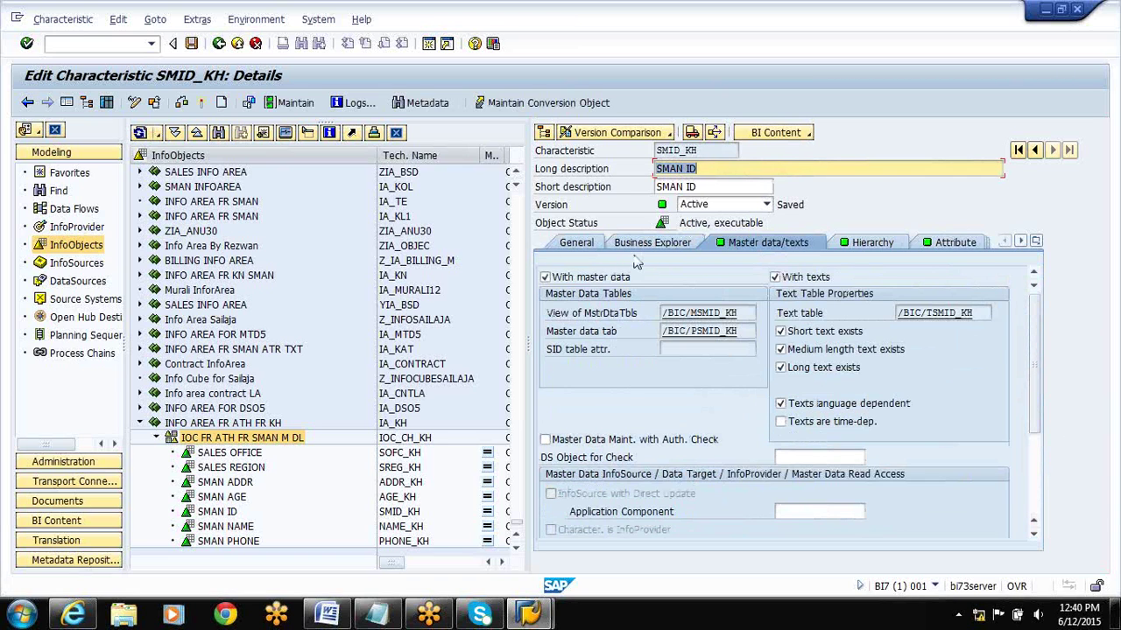
left_click(569, 246)
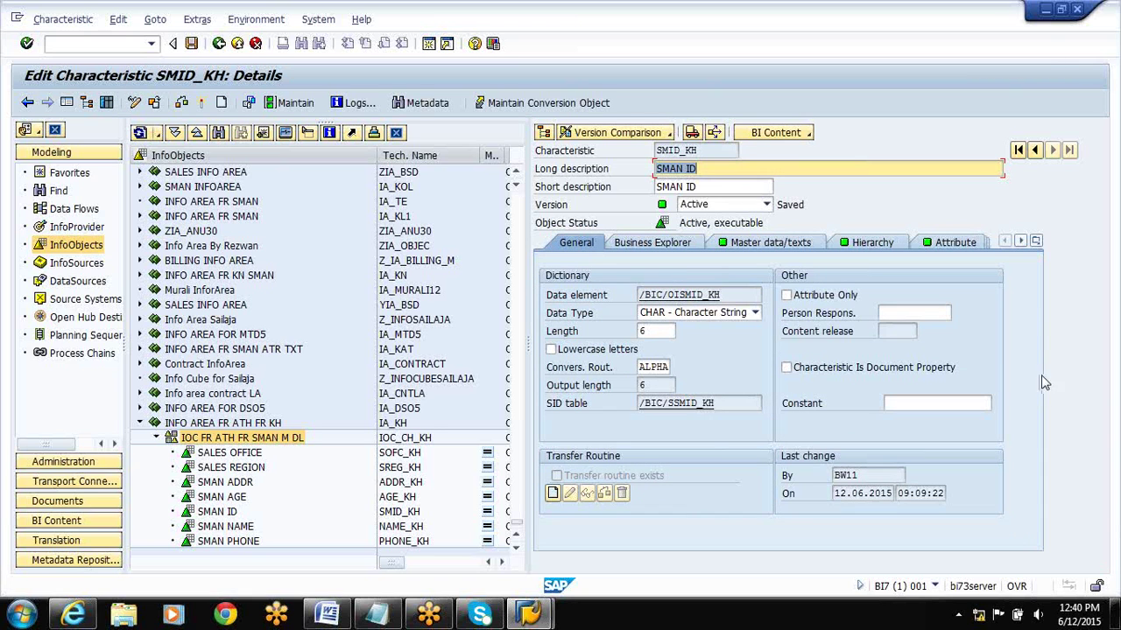
- In the Notepad notes, add /BIC/JSMID_KH below /BIC/ISMID_KH and label /BIC/HSMID_KH with "-->MD HIERARCHY TABLES"
left_click(1046, 10)
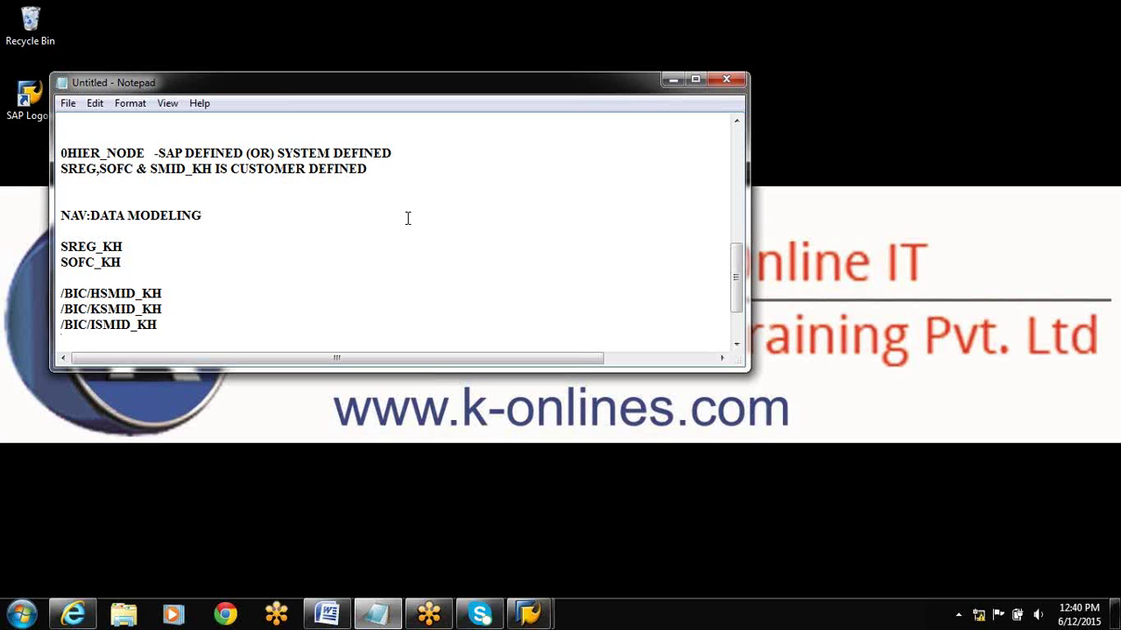
left_click(186, 294)
type("-->")
left_click(181, 323)
key("Down")
type("/BIC/JSMID_KH")
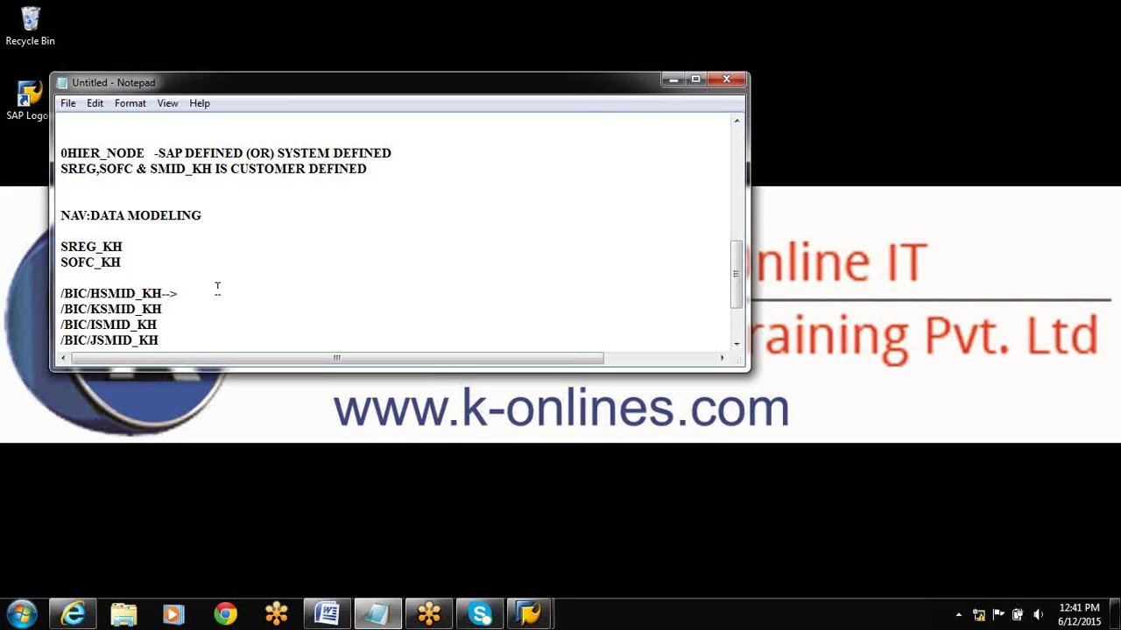
type("MD HIERARCHY T")
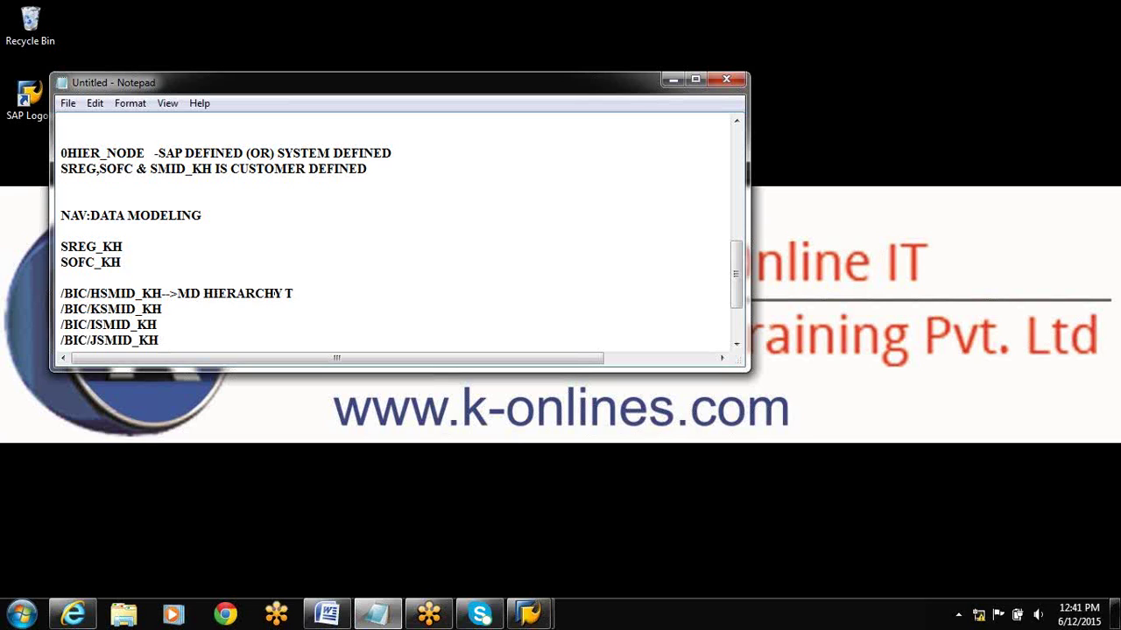
type("ABLES")
- Label the /BIC/KSMID_KH line with "-->HIERARCHY SID TABLE"
left_click(177, 311)
type("-->")
left_click(178, 309)
type("HIERARCH")
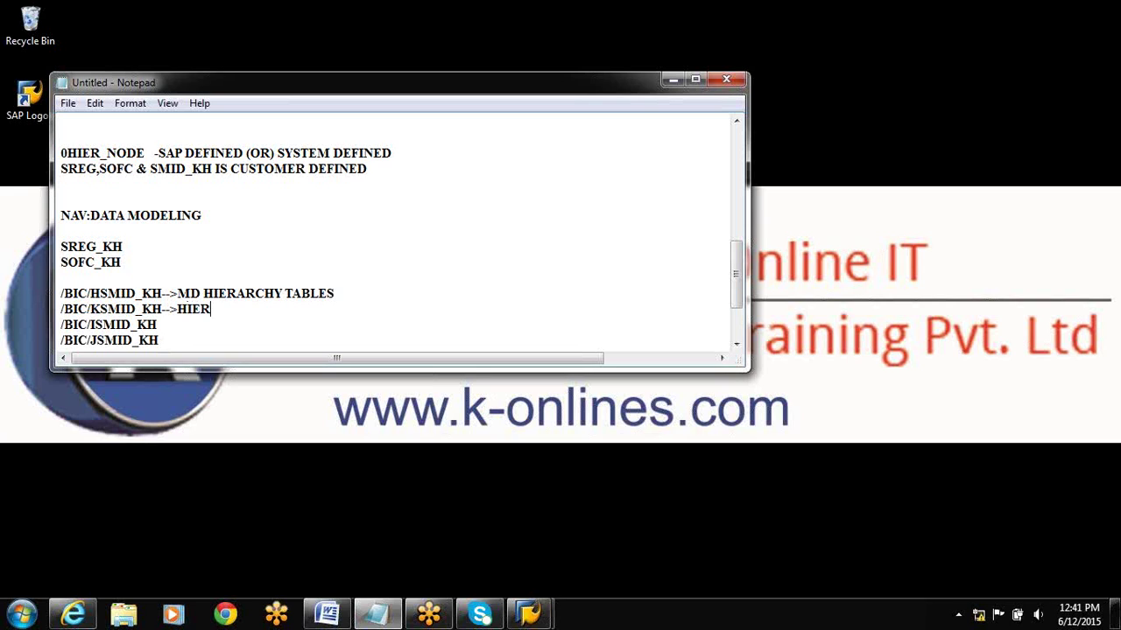
type("Y SID TA")
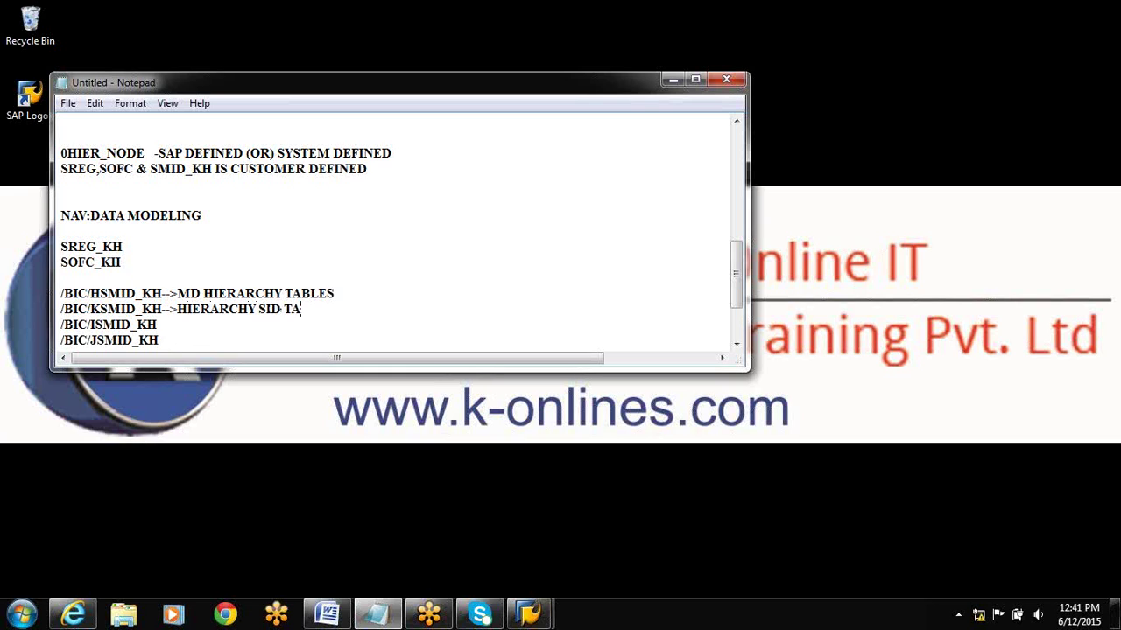
type("BLE /BIC/ISMID_KH")
- Label the /BIC/ISMID_KH line with "-->SID HIERARCHY STRUCTURE TABLE"
type("-->")
type("SID")
type(" HIER")
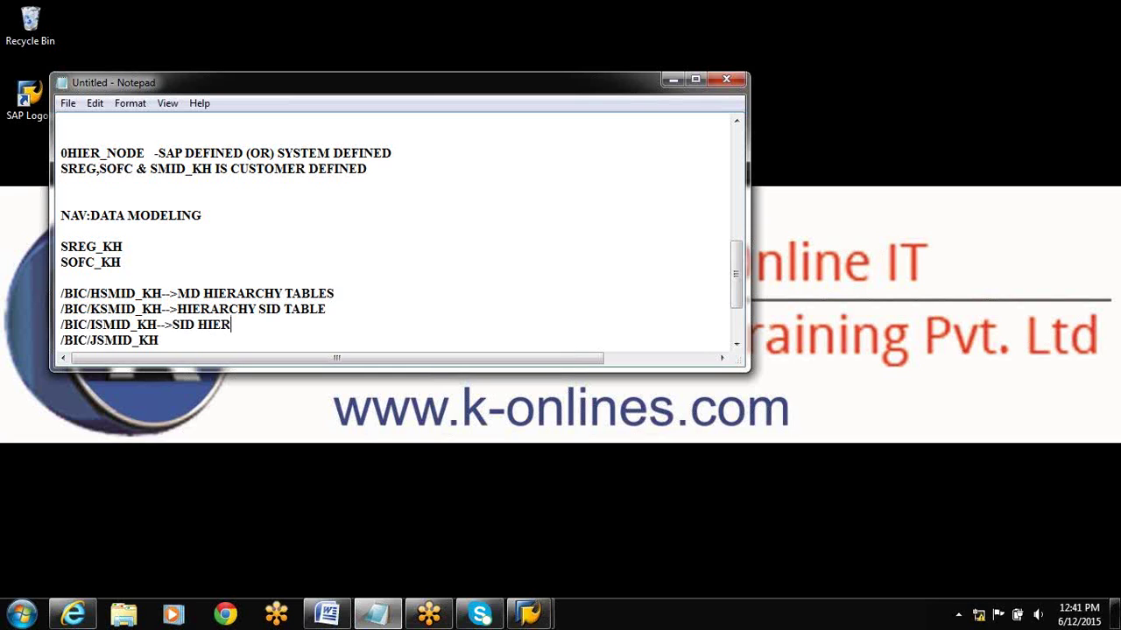
type("ARCHY STRU")
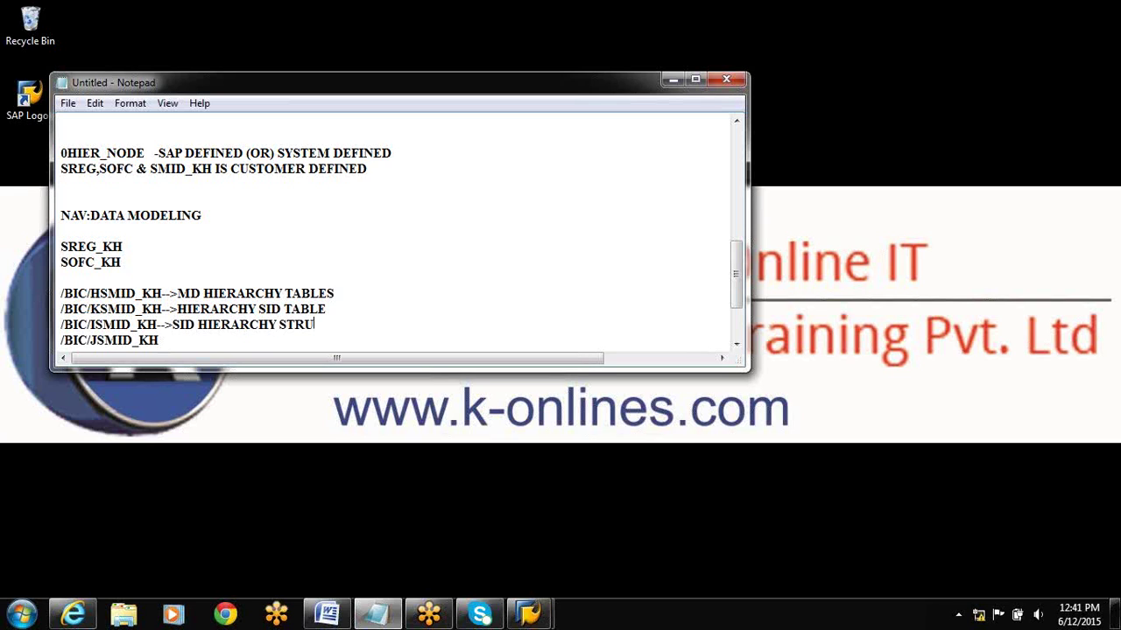
type("CTURE TABLE /BIC/JSMID_KH")
- Label the /BIC/JSMID_KH line with "-->HIERARCHY INTERVAL TABLE"
type("--")
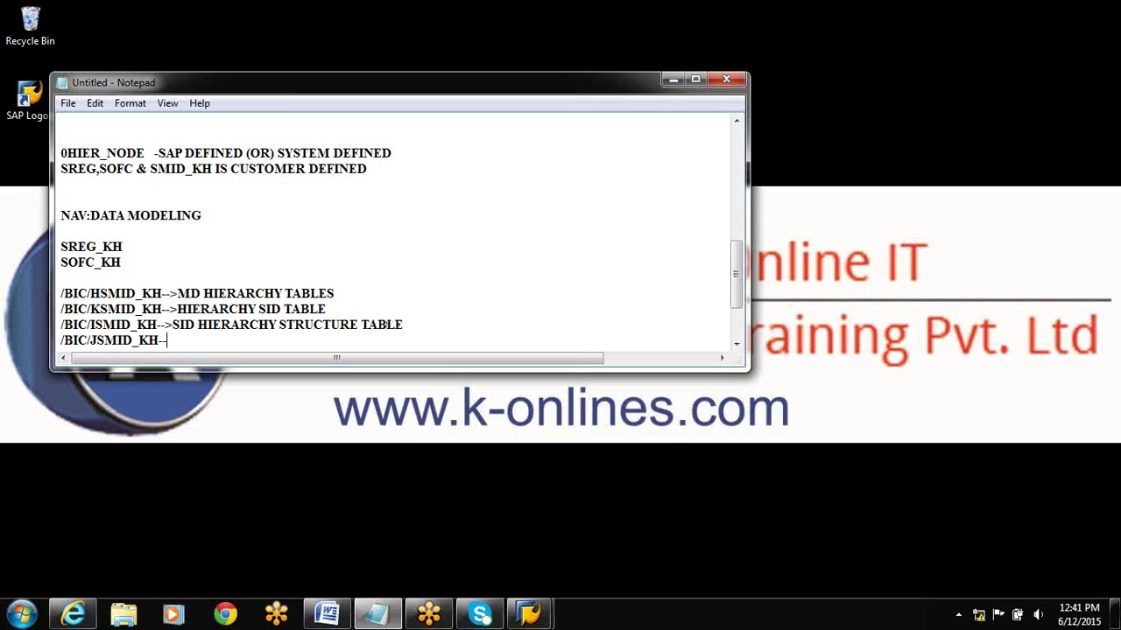
type(">HIERARCHY INTERNAL TABLE")
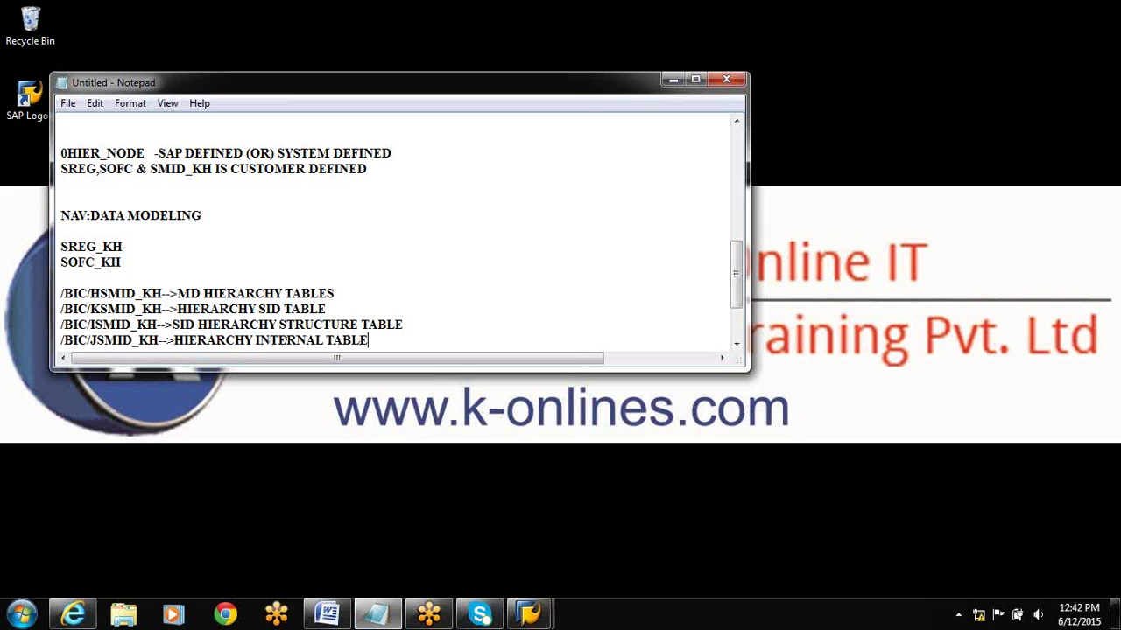
left_click(303, 342)
key("BackSpace")
type("V")
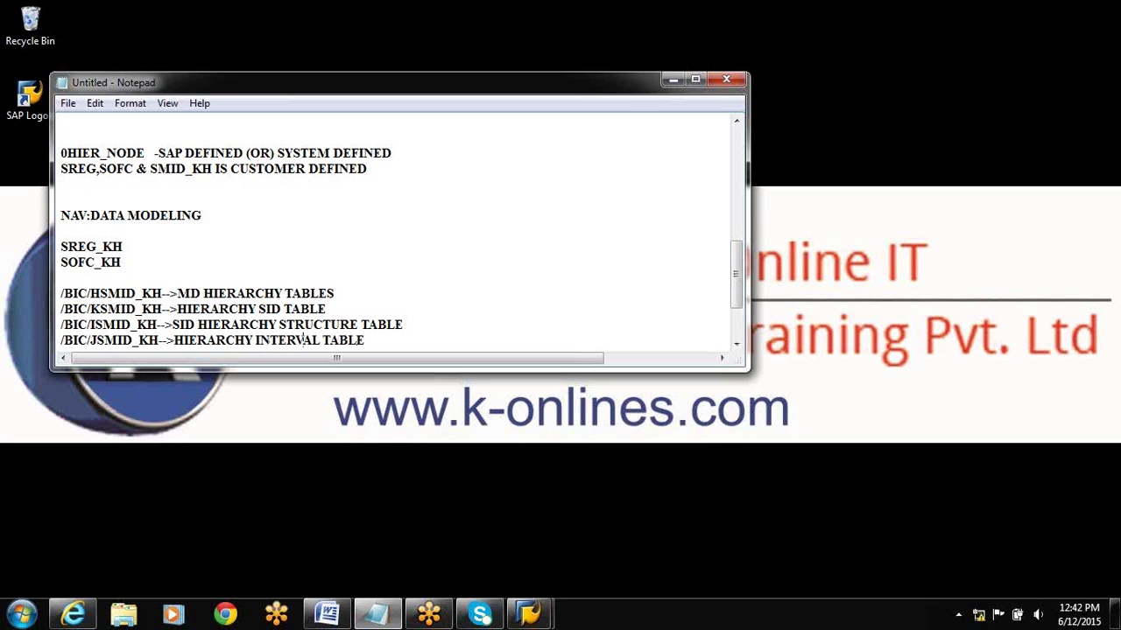
left_click(437, 335)
- Switch to SAP and open the master data maintenance list of SMID_KH without any selection restrictions
left_click(673, 80)
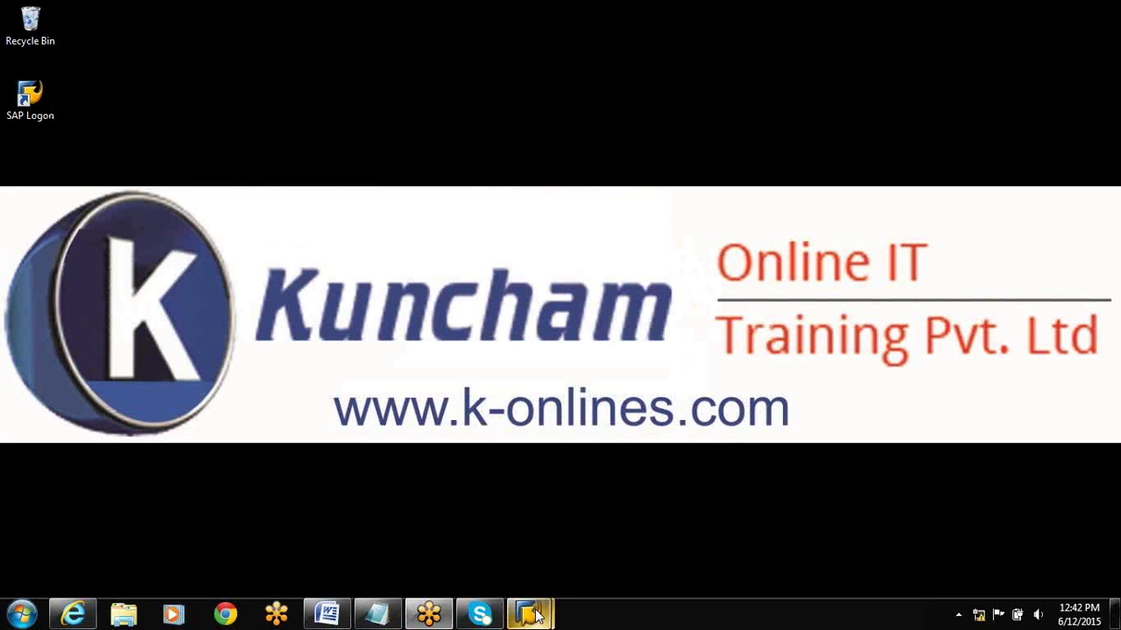
mouse_move(530, 612)
left_click(554, 543)
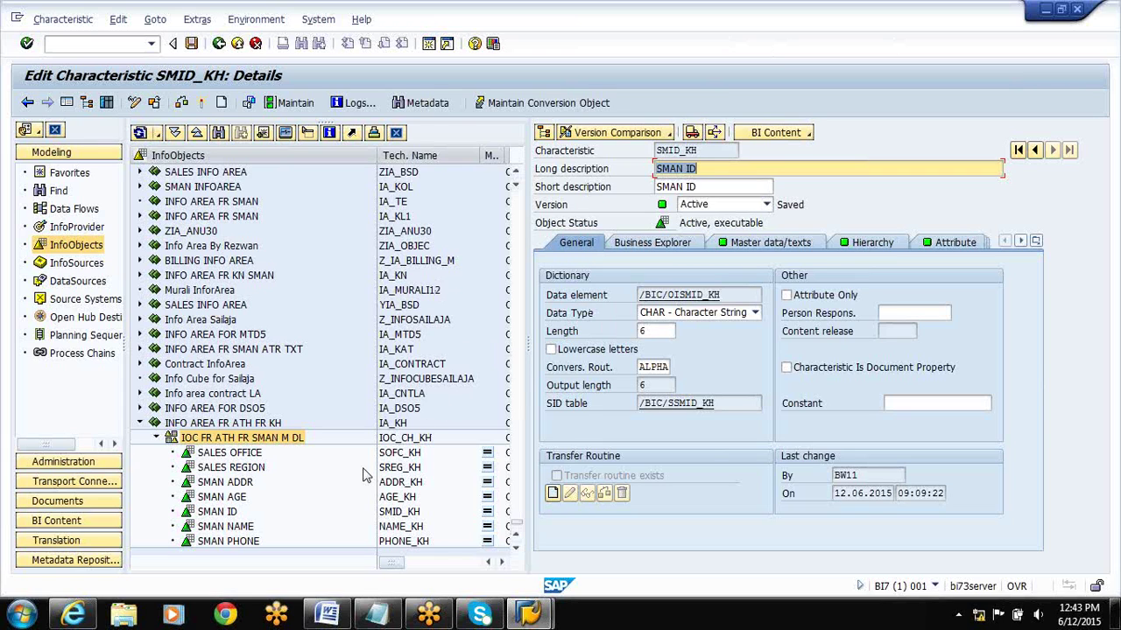
left_click(298, 103)
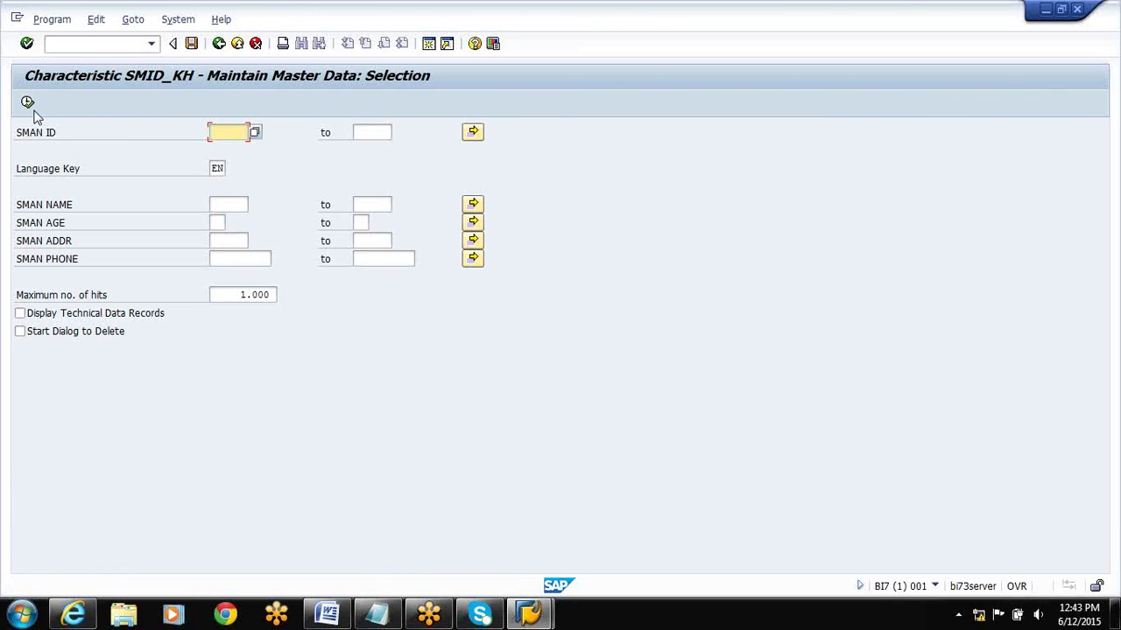
left_click(27, 103)
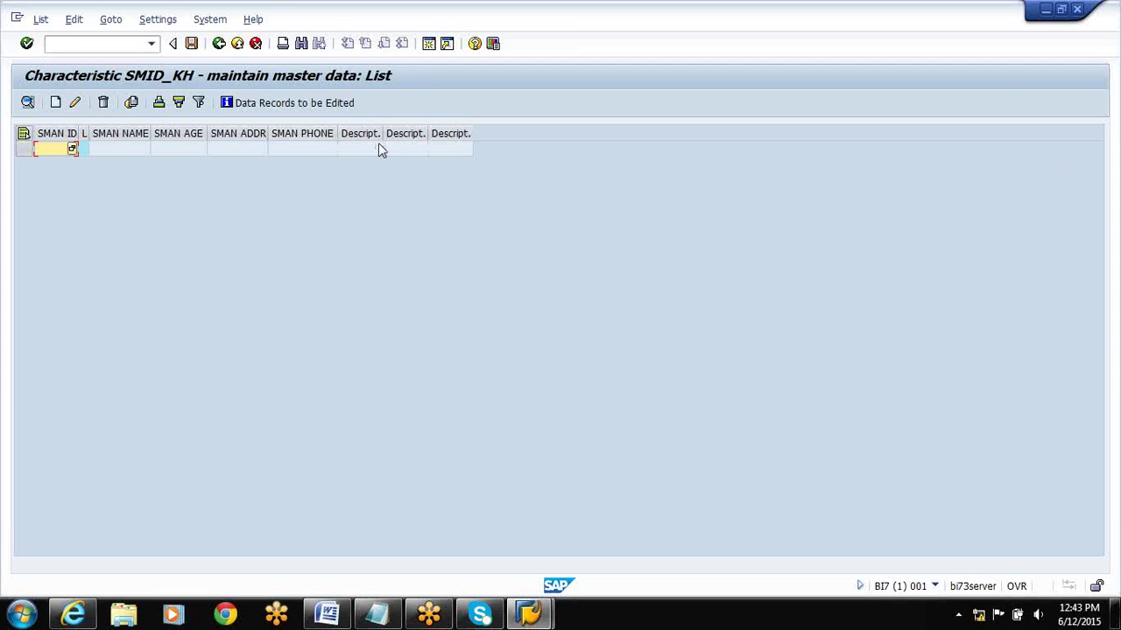
- Switch to Internet Explorer and view the k-onlines.com home page
left_click(1045, 11)
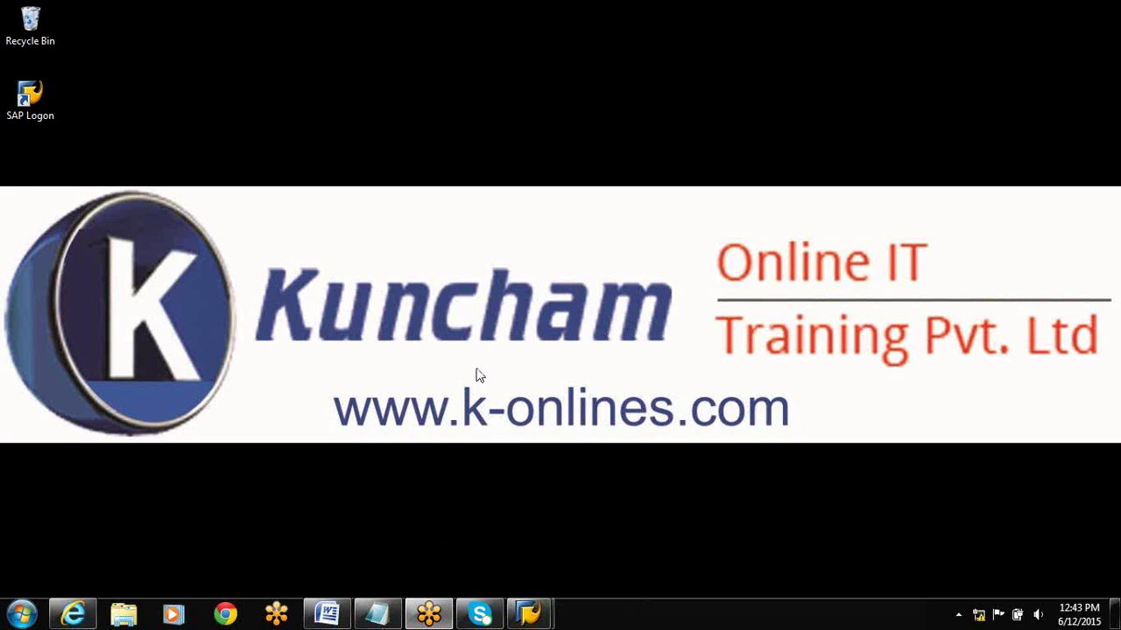
left_click(88, 614)
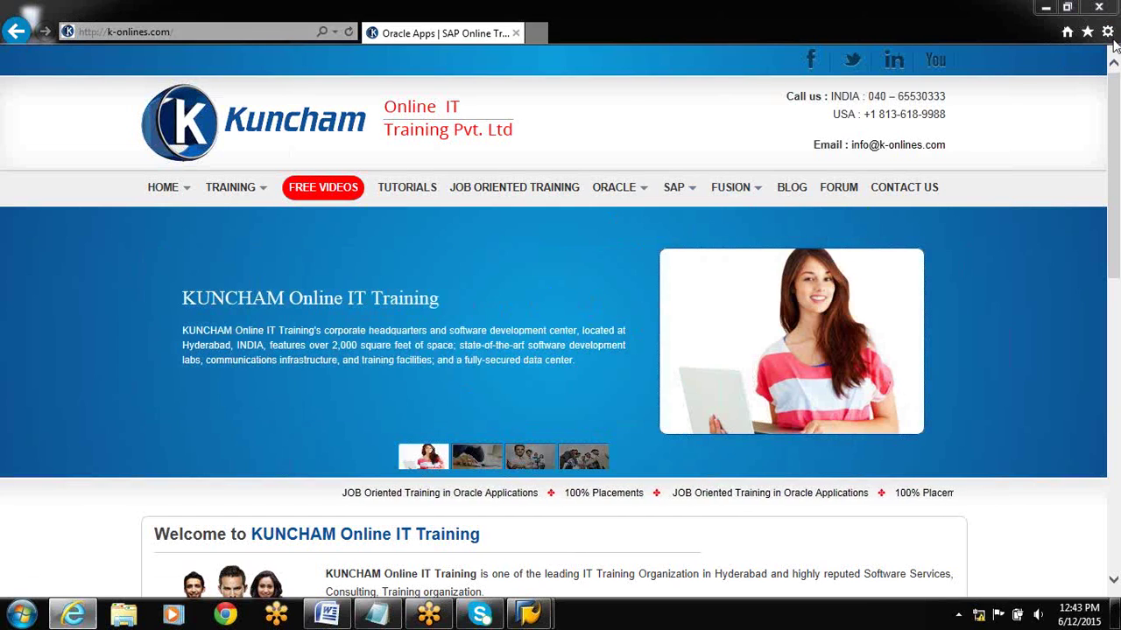
left_click(1114, 46)
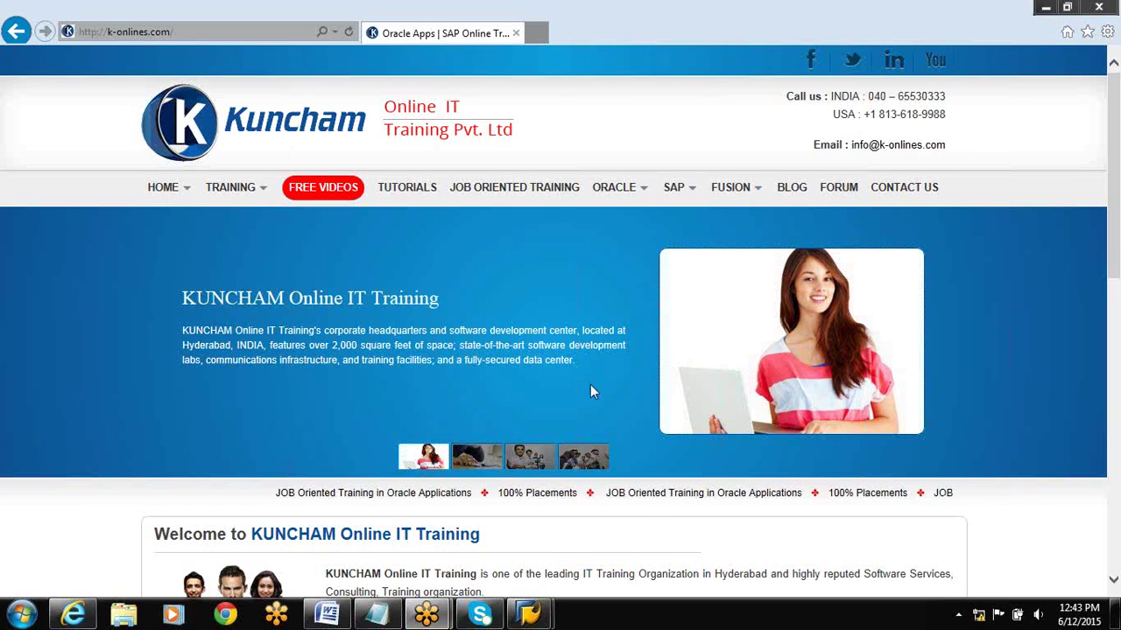